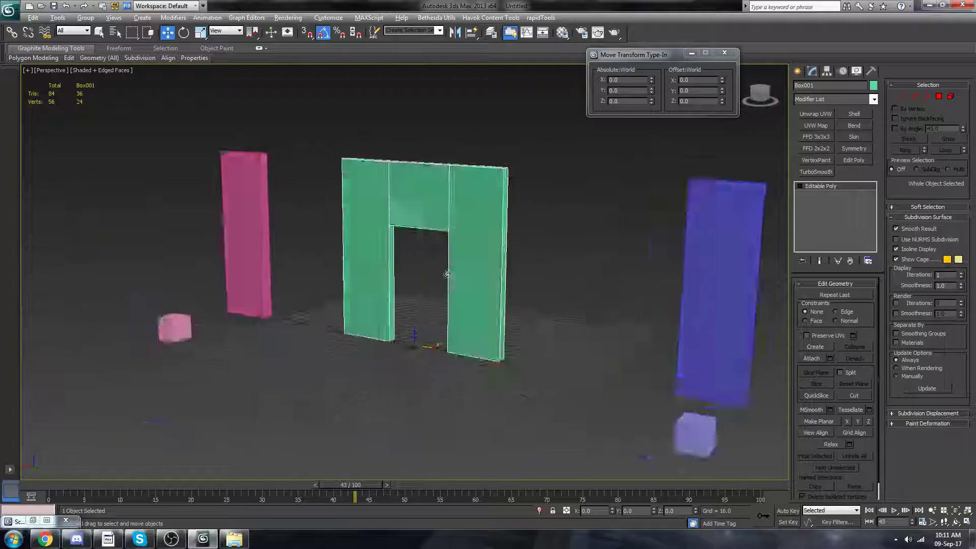
- Hide the viewport grid and bring the doorway frame, both pillars and both cubes into view
{"action": "key", "text": "g"}
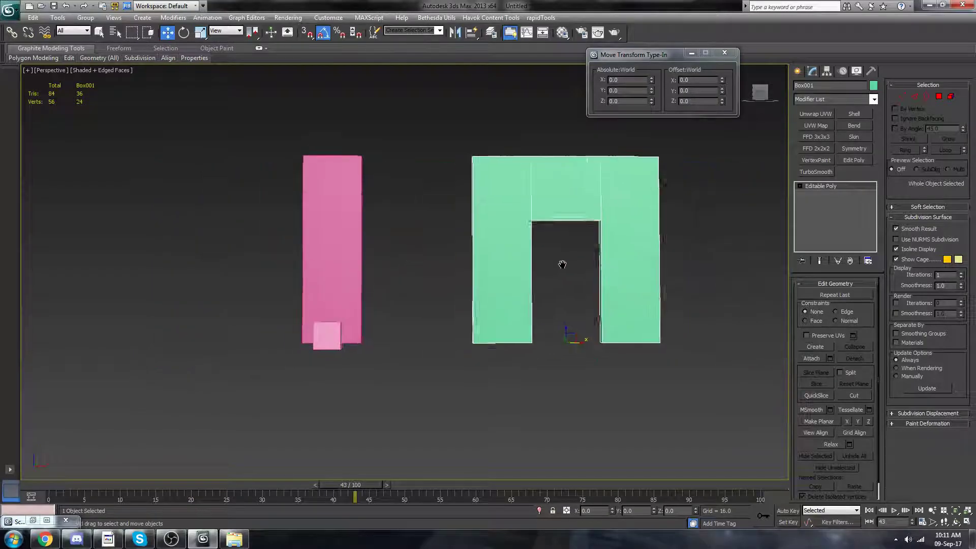
{"action": "middle_click_drag", "start_coordinate": [418, 306], "coordinate": [316, 284], "text": "alt"}
{"action": "scroll", "coordinate": [444, 300], "scroll_direction": "up", "scroll_amount": 4}
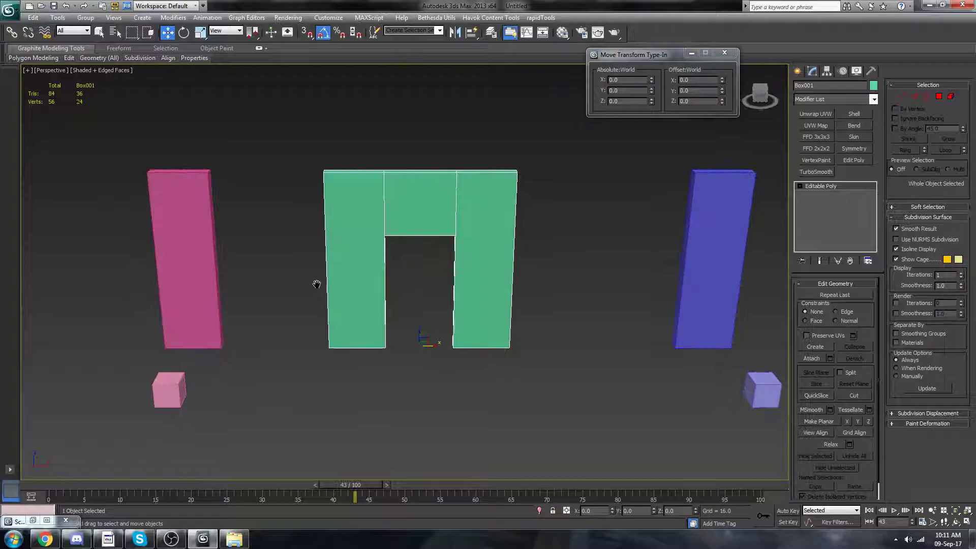
{"action": "mouse_move", "coordinate": [440, 371]}
{"action": "middle_mouse_down", "text": "alt"}
{"action": "mouse_move", "coordinate": [438, 357]}
{"action": "mouse_move", "coordinate": [438, 385]}
{"action": "middle_mouse_up", "text": "alt"}
{"action": "middle_click_drag", "start_coordinate": [548, 361], "coordinate": [449, 342]}
{"action": "middle_click_drag", "start_coordinate": [492, 170], "coordinate": [431, 206]}
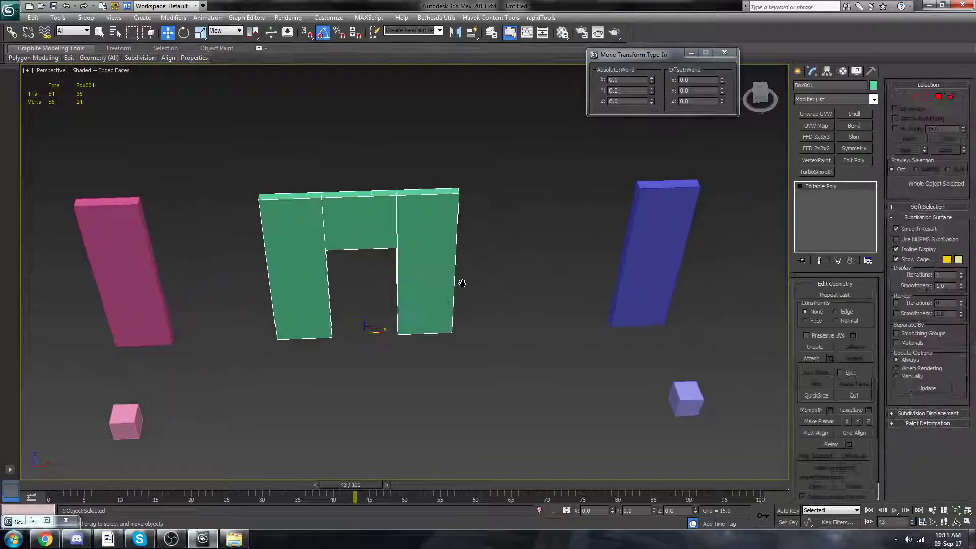
{"action": "middle_click_drag", "start_coordinate": [350, 315], "coordinate": [426, 296]}
- Assign the weathered teal texture material from the Material Editor to the doorway frame
{"action": "key", "text": "m"}
{"action": "left_click_drag", "start_coordinate": [147, 144], "coordinate": [419, 208]}
{"action": "middle_click_drag", "start_coordinate": [484, 339], "coordinate": [444, 310]}
{"action": "key", "text": "m"}
{"action": "middle_click_drag", "start_coordinate": [444, 309], "coordinate": [467, 330], "text": "alt"}
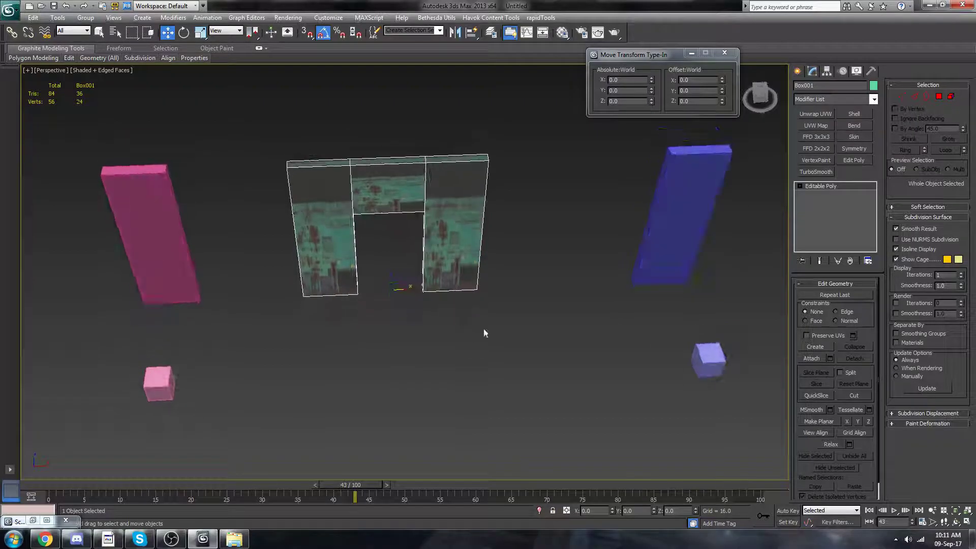
- Try to snap-move the blue pillar's vertices onto the doorway frame, and undo the move
{"action": "left_click", "coordinate": [693, 200]}
{"action": "middle_click_drag", "start_coordinate": [693, 200], "coordinate": [631, 294], "text": "alt"}
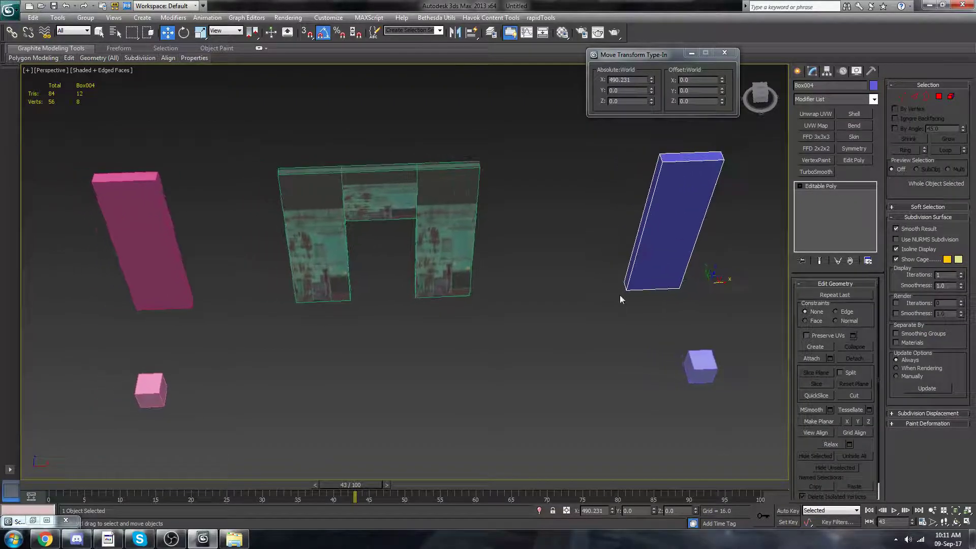
{"action": "middle_click_drag", "start_coordinate": [531, 273], "coordinate": [540, 303]}
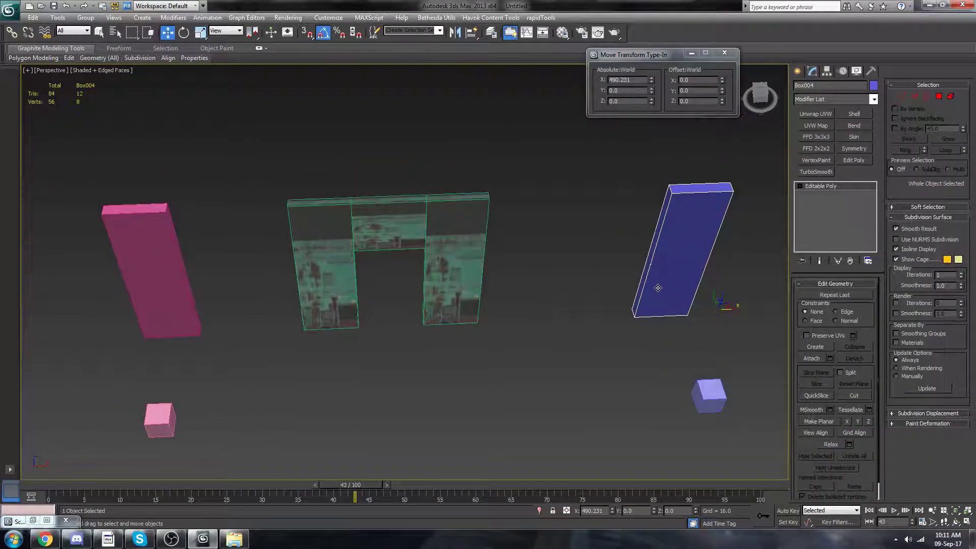
{"action": "key", "text": "1"}
{"action": "key", "text": "s"}
{"action": "left_click_drag", "start_coordinate": [686, 315], "coordinate": [475, 332]}
{"action": "key", "text": "ctrl+z"}
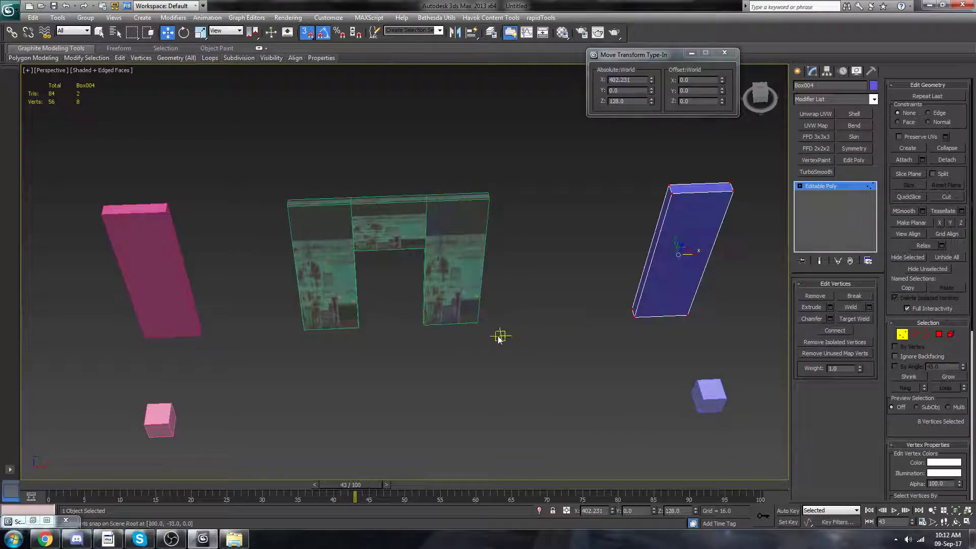
- Set the blue pillar's X position to 0 at object level so it lines up with the doorway frame's jamb
{"action": "key", "text": "1"}
{"action": "right_click", "coordinate": [651, 80]}
{"action": "middle_click_drag", "start_coordinate": [555, 271], "coordinate": [563, 274]}
{"action": "key", "text": "1"}
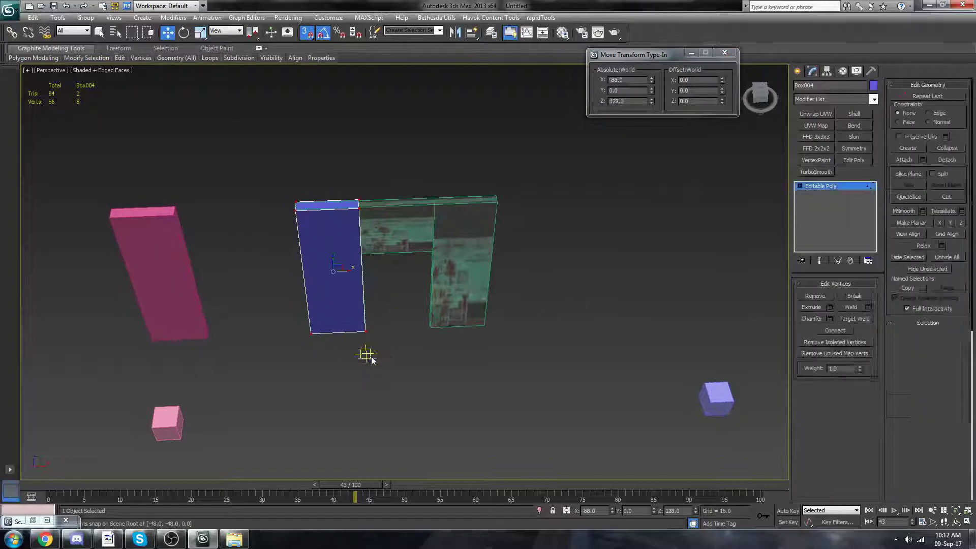
{"action": "middle_click_drag", "start_coordinate": [511, 385], "coordinate": [552, 373]}
{"action": "key", "text": "1"}
- Set the pink pillar's X position to 0 at object level and return to editing its vertices
{"action": "left_click", "coordinate": [205, 261]}
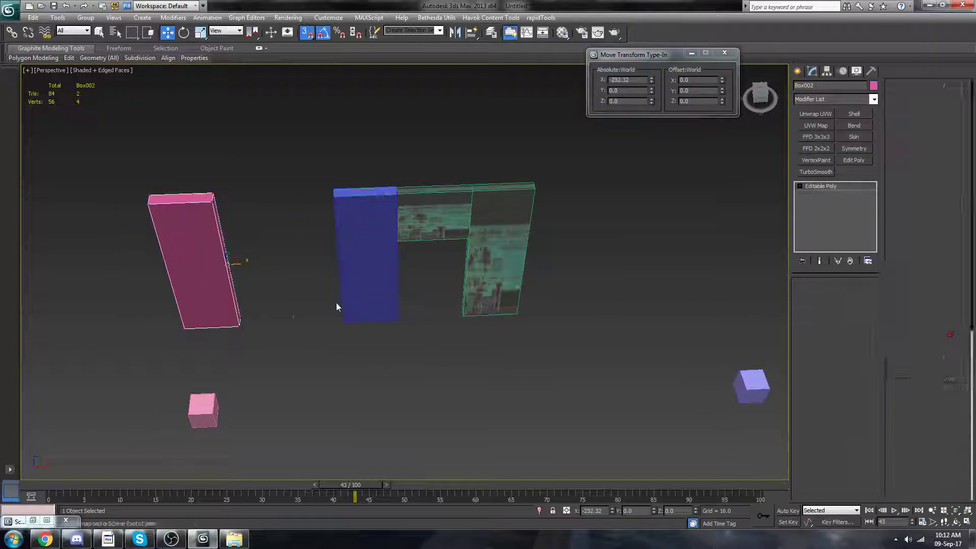
{"action": "key", "text": "1"}
{"action": "right_click", "coordinate": [651, 80]}
{"action": "middle_click_drag", "start_coordinate": [566, 195], "coordinate": [548, 218]}
{"action": "key", "text": "ctrl+z"}
{"action": "key", "text": "1"}
{"action": "right_click", "coordinate": [651, 80]}
{"action": "key", "text": "1"}
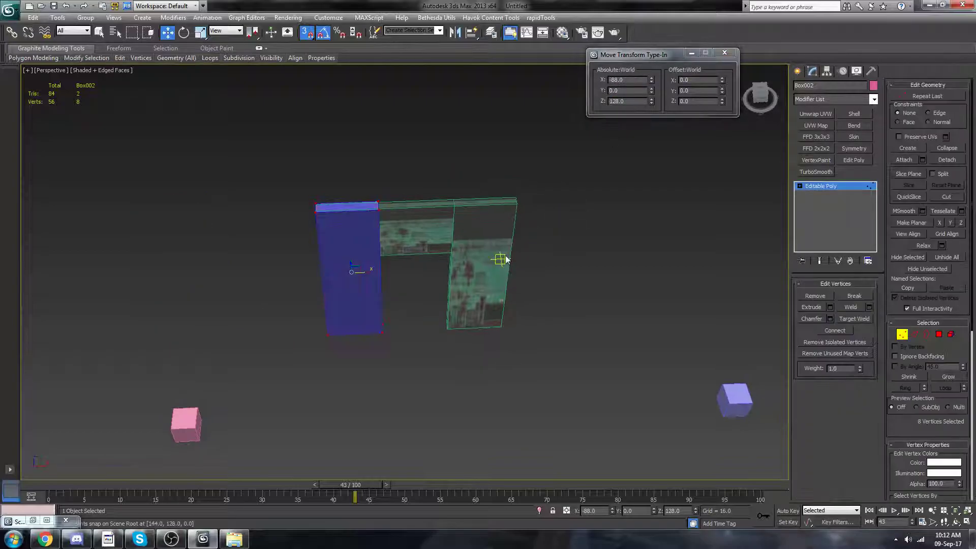
- Snap-move all the pink pillar's vertices onto the doorway frame's uncovered jamb, and turn snapping and vertex editing off
{"action": "left_click_drag", "start_coordinate": [382, 333], "coordinate": [499, 331]}
{"action": "middle_click_drag", "start_coordinate": [511, 341], "coordinate": [478, 292]}
{"action": "key", "text": "s"}
{"action": "key", "text": "1"}
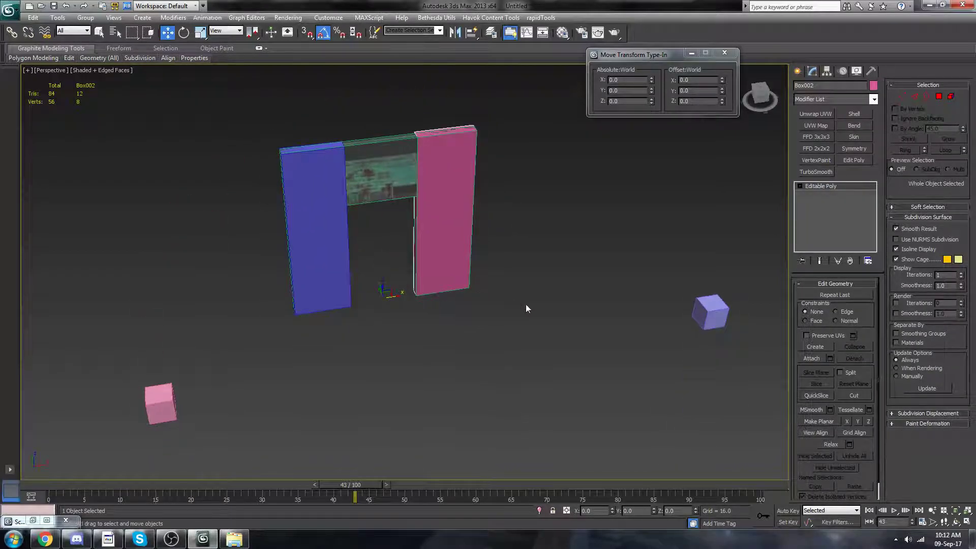
- Set the light purple cube's X and Y positions to 0
{"action": "middle_click_drag", "start_coordinate": [642, 332], "coordinate": [606, 337]}
{"action": "left_click", "coordinate": [682, 363]}
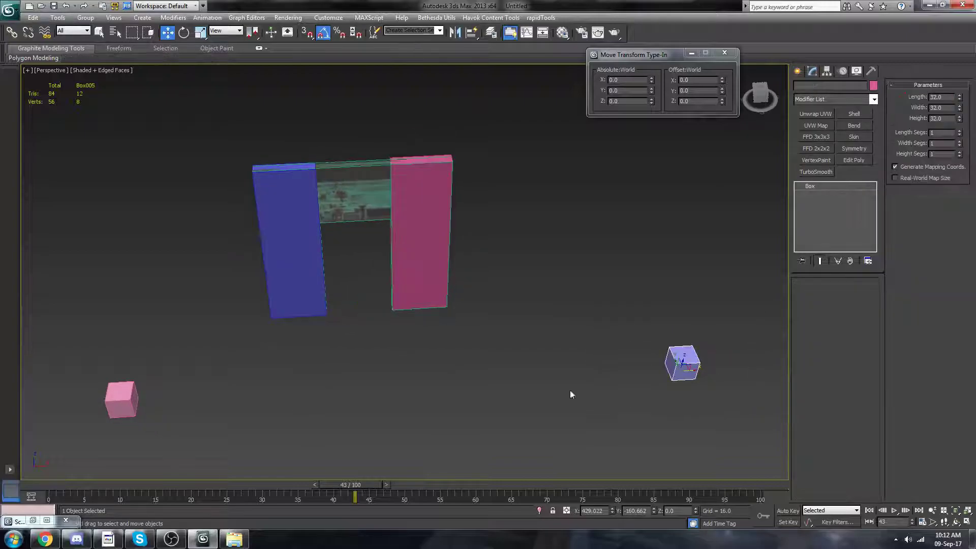
{"action": "middle_click_drag", "start_coordinate": [543, 388], "coordinate": [583, 380]}
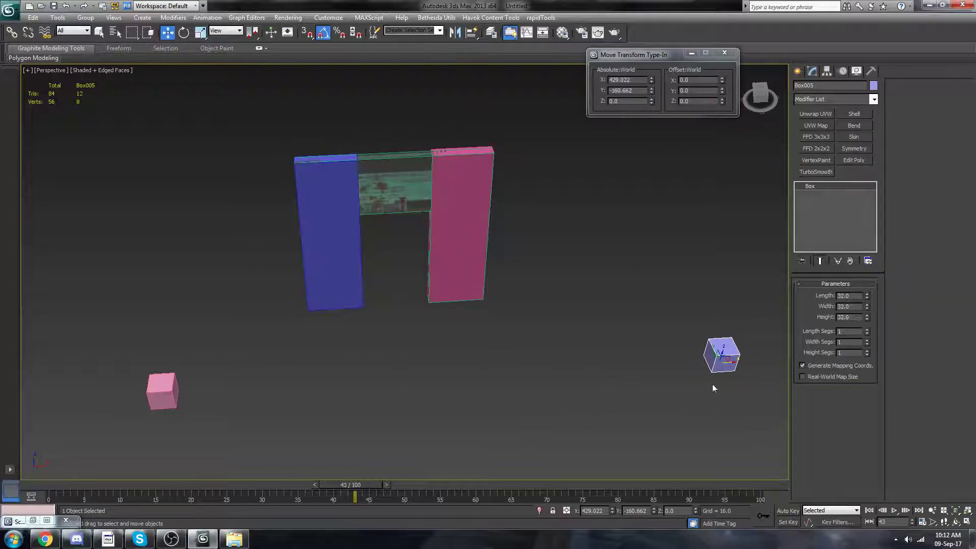
{"action": "right_click", "coordinate": [651, 90]}
{"action": "right_click", "coordinate": [651, 80]}
{"action": "scroll", "coordinate": [578, 337], "scroll_direction": "up", "scroll_amount": 4}
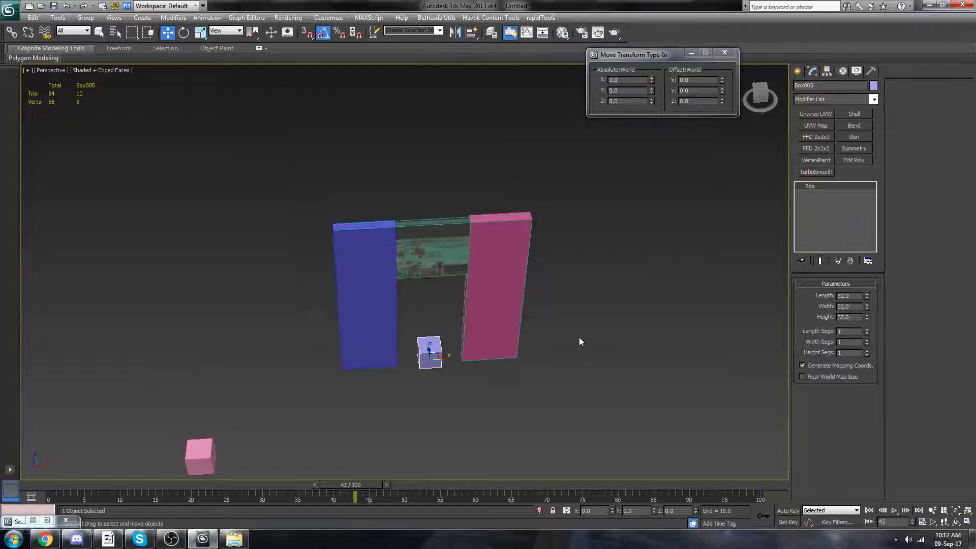
- Rename the light purple cube Navcut01
{"action": "middle_click_drag", "start_coordinate": [499, 351], "coordinate": [513, 239]}
{"action": "middle_click_drag", "start_coordinate": [358, 166], "coordinate": [361, 196]}
{"action": "scroll", "coordinate": [366, 218], "scroll_direction": "down", "scroll_amount": 4}
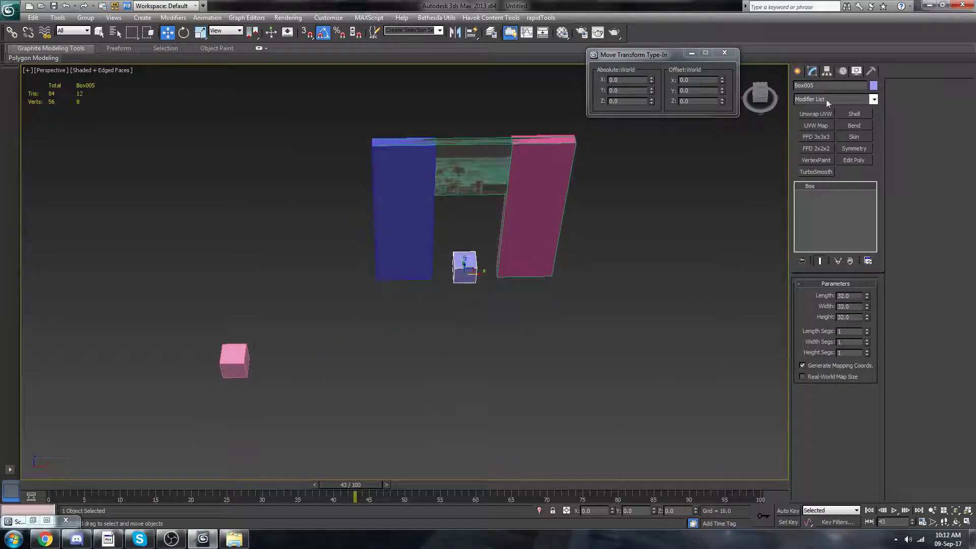
{"action": "left_click", "coordinate": [827, 85]}
{"action": "type", "text": "Navcut0"}
{"action": "left_click_drag", "start_coordinate": [815, 85], "coordinate": [777, 93]}
{"action": "middle_click_drag", "start_coordinate": [589, 239], "coordinate": [569, 265]}
- Set the pink cube's X and Y positions to 0
{"action": "left_click", "coordinate": [213, 375]}
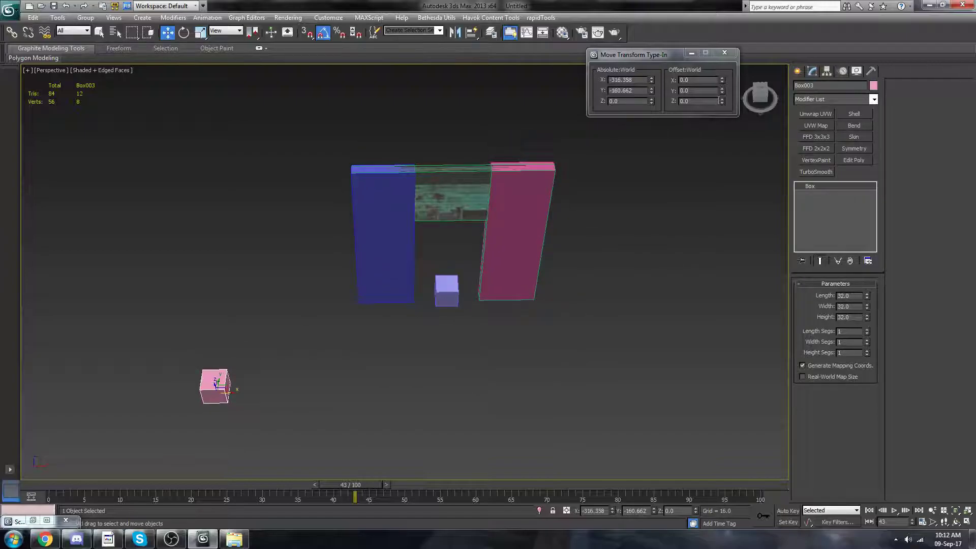
{"action": "right_click", "coordinate": [651, 80]}
{"action": "right_click", "coordinate": [651, 90]}
- Resize the pink cube to length 24, width 24 and height 44
{"action": "middle_click_drag", "start_coordinate": [612, 237], "coordinate": [563, 251]}
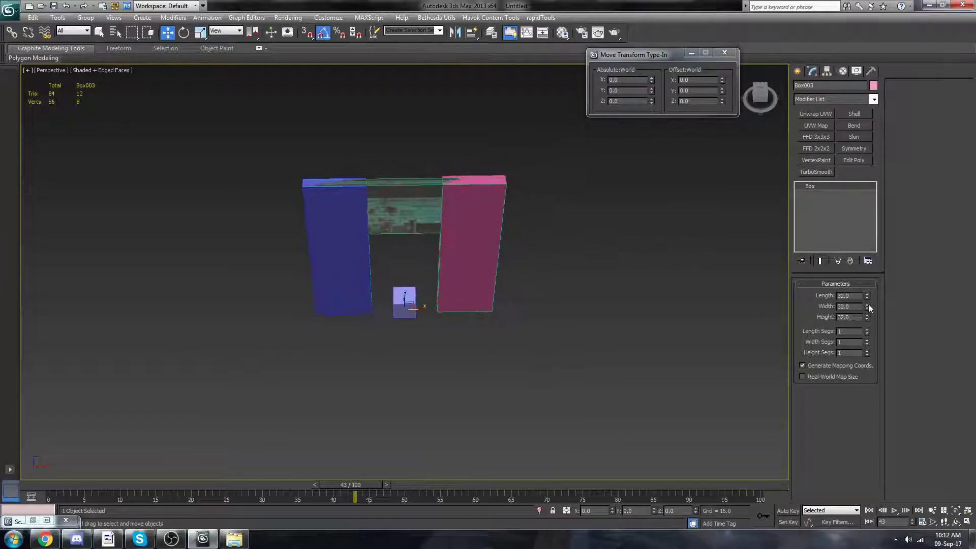
{"action": "type", "text": "24"}
{"action": "key", "text": "Tab"}
{"action": "type", "text": "24"}
{"action": "key", "text": "Tab"}
{"action": "type", "text": "44"}
- Rename the resized pink box Navcut02
{"action": "middle_click_drag", "start_coordinate": [562, 337], "coordinate": [549, 366]}
{"action": "scroll", "coordinate": [549, 366], "scroll_direction": "up", "scroll_amount": 5}
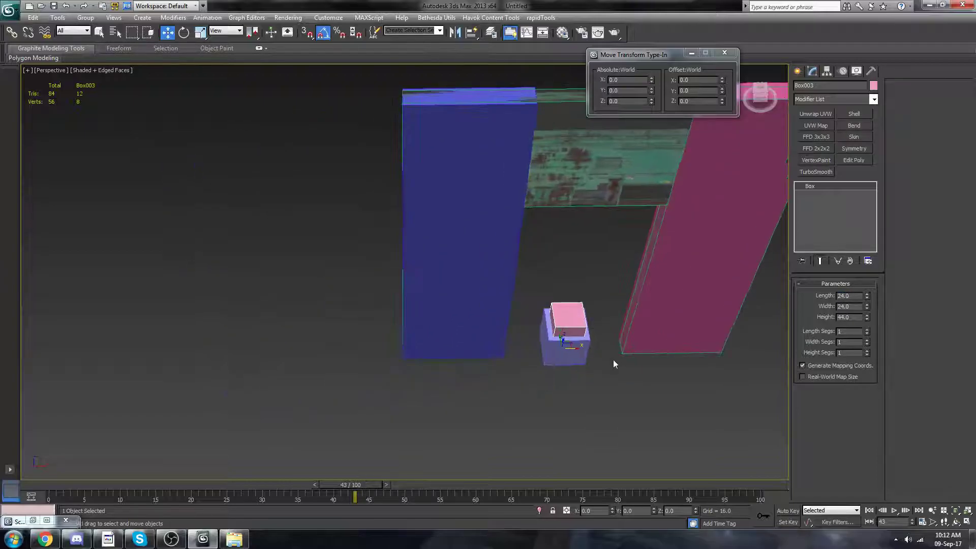
{"action": "left_click_drag", "start_coordinate": [820, 86], "coordinate": [732, 127]}
{"action": "type", "text": "Navcut02"}
- Rename the blue pillar cNavcut01 and the pink pillar cNavcut02
{"action": "middle_click_drag", "start_coordinate": [603, 228], "coordinate": [509, 299]}
{"action": "left_click", "coordinate": [328, 220]}
{"action": "middle_click_drag", "start_coordinate": [603, 346], "coordinate": [595, 309]}
{"action": "type", "text": "c"}
{"action": "left_click", "coordinate": [620, 189]}
{"action": "type", "text": "Navcut02"}
- In the Scene Explorer, parent cNavcut01 under Navcut01 and cNavcut02 under Navcut02
{"action": "middle_click_drag", "start_coordinate": [569, 239], "coordinate": [562, 174]}
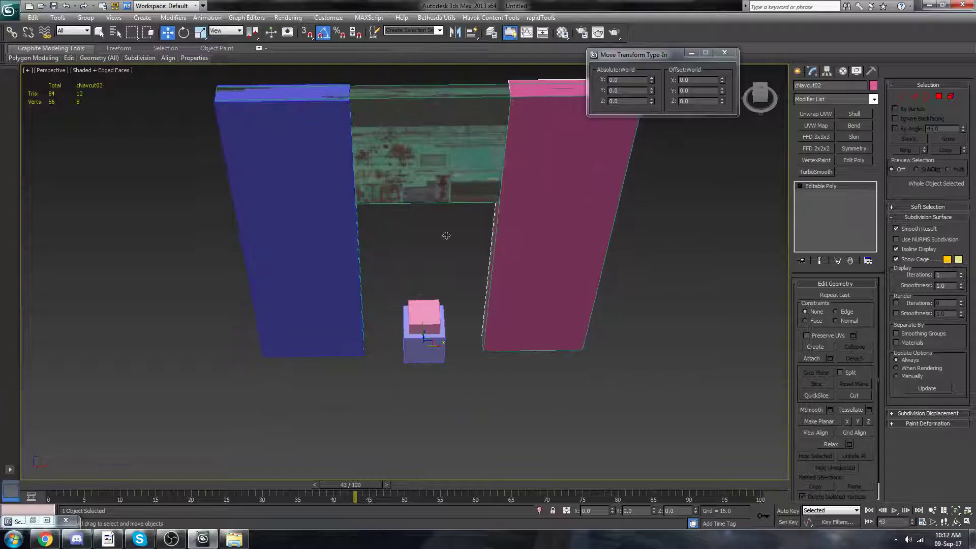
{"action": "middle_click_drag", "start_coordinate": [428, 301], "coordinate": [406, 340]}
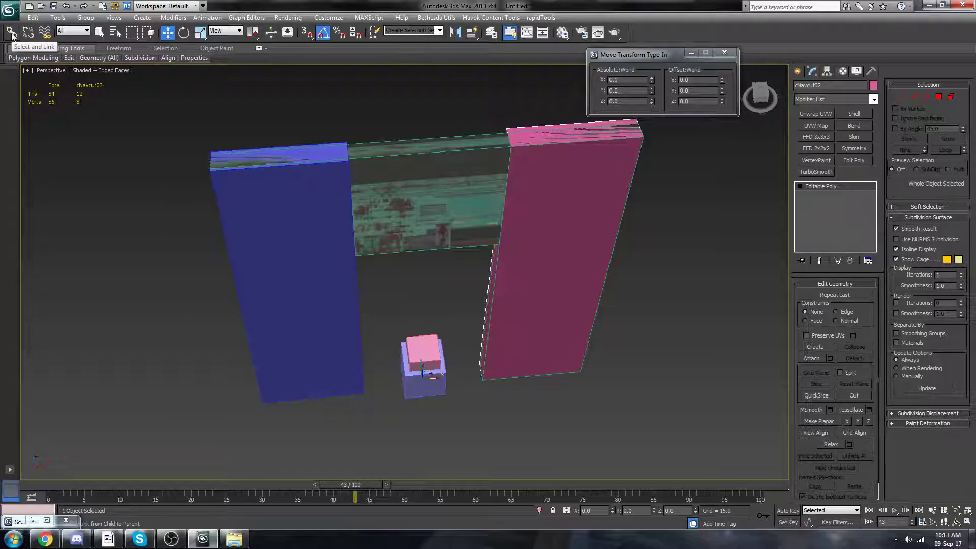
{"action": "left_click", "coordinate": [32, 521]}
{"action": "left_click_drag", "start_coordinate": [115, 124], "coordinate": [85, 123]}
{"action": "middle_click_drag", "start_coordinate": [447, 335], "coordinate": [562, 342]}
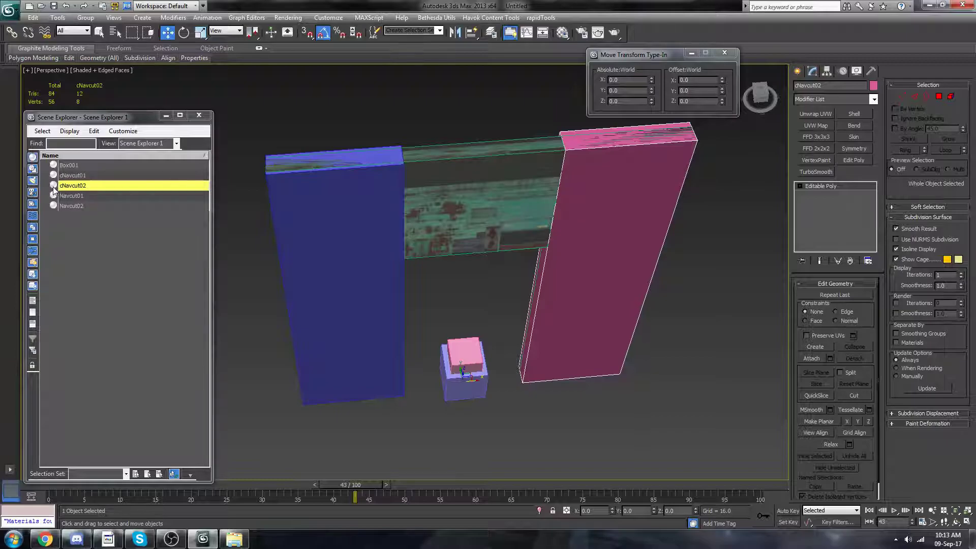
{"action": "left_click_drag", "start_coordinate": [54, 188], "coordinate": [58, 185]}
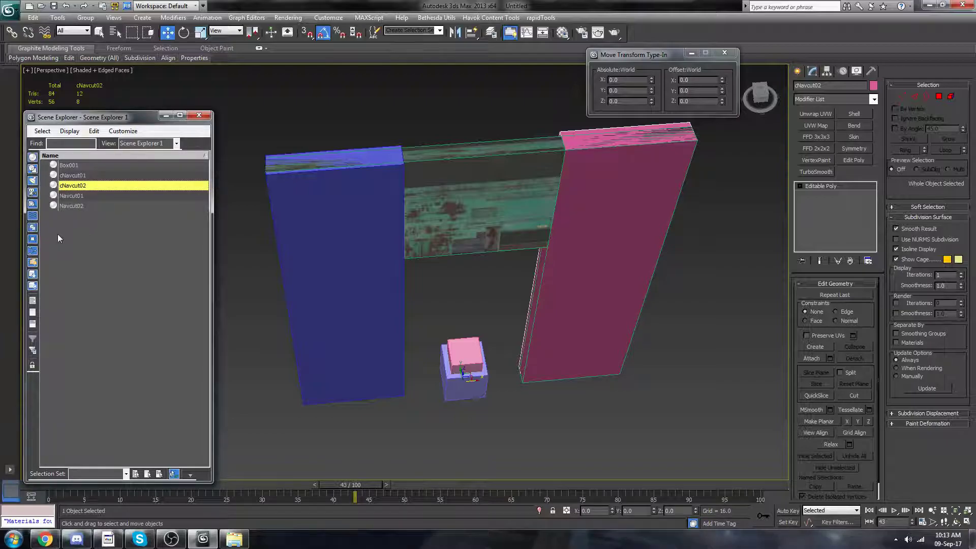
{"action": "mouse_move", "coordinate": [51, 185]}
{"action": "left_mouse_down"}
{"action": "mouse_move", "coordinate": [60, 197]}
{"action": "mouse_move", "coordinate": [57, 185]}
{"action": "left_mouse_up"}
- Parent Navcut01 and Navcut02 together under Box001
{"action": "left_click", "coordinate": [74, 176]}
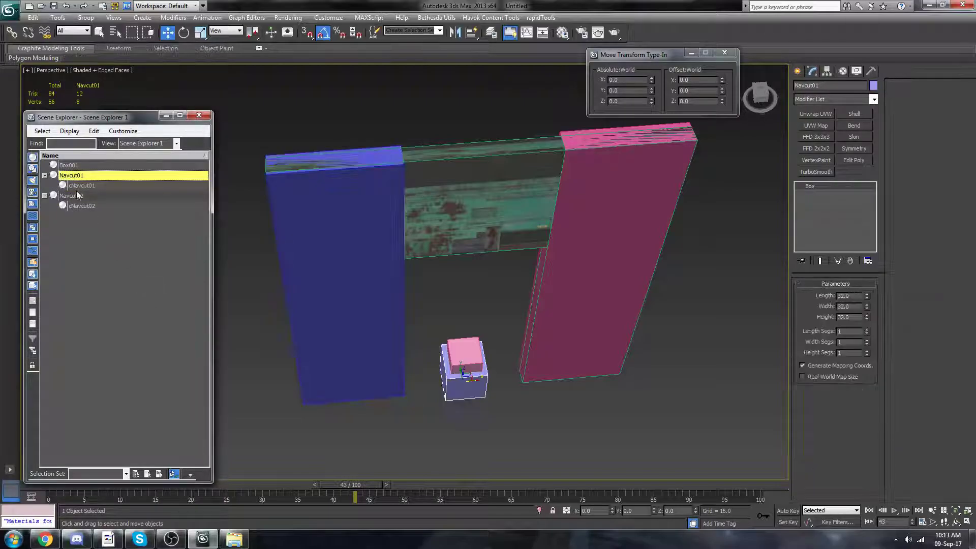
{"action": "left_click", "coordinate": [71, 196], "text": "ctrl"}
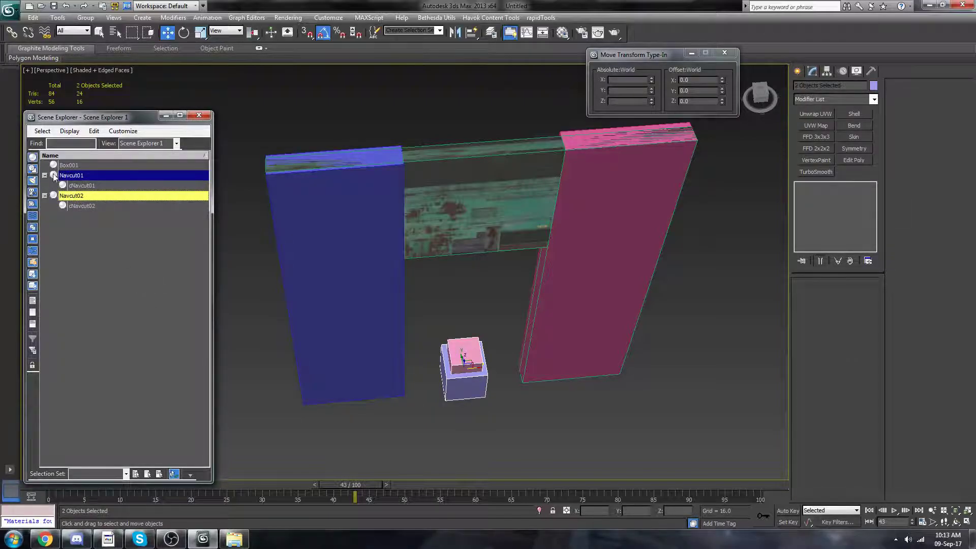
{"action": "left_click_drag", "start_coordinate": [55, 176], "coordinate": [60, 169]}
{"action": "middle_click_drag", "start_coordinate": [481, 284], "coordinate": [447, 303]}
{"action": "left_click", "coordinate": [498, 272]}
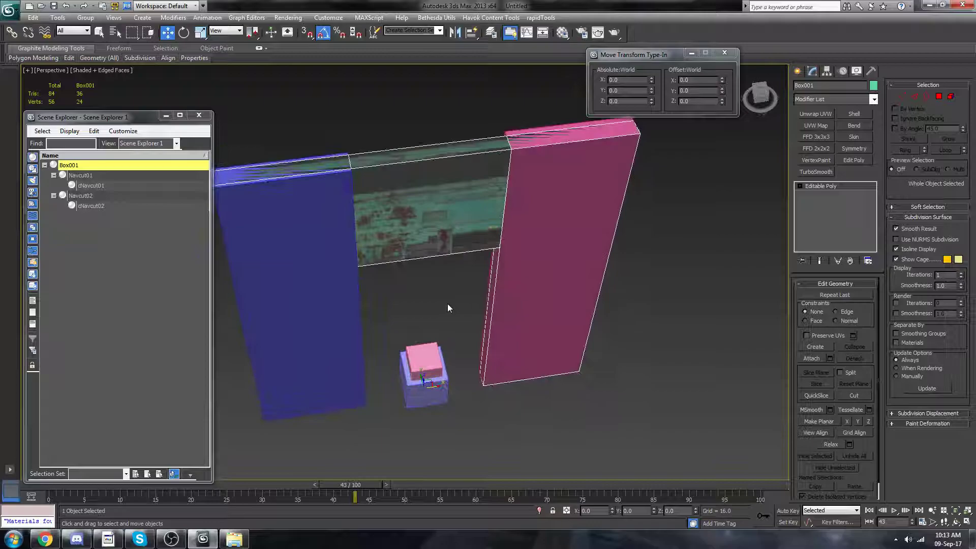
- Apply Reset XForm to both cNavcut01 and cNavcut02
{"action": "left_click", "coordinate": [541, 178]}
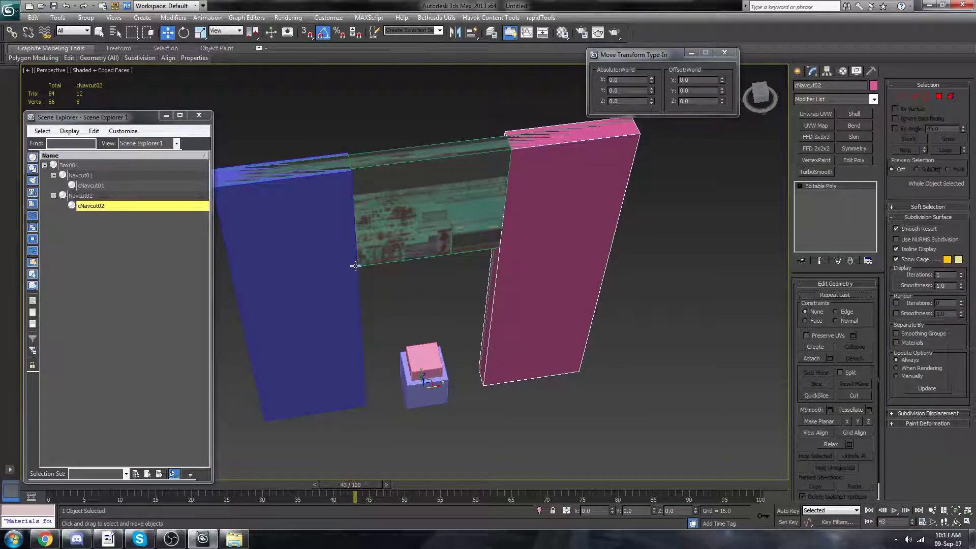
{"action": "left_click", "coordinate": [872, 72]}
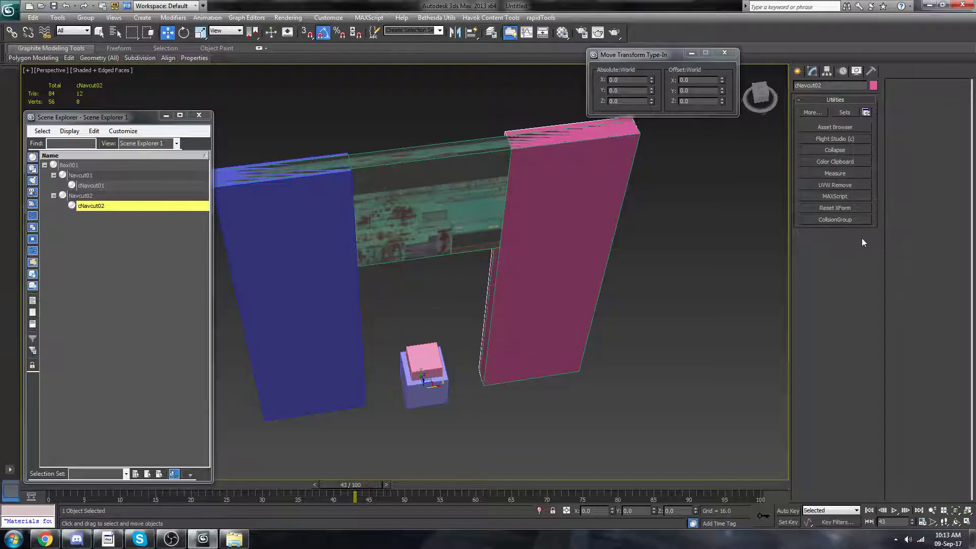
{"action": "left_click", "coordinate": [101, 187]}
{"action": "left_click", "coordinate": [851, 207]}
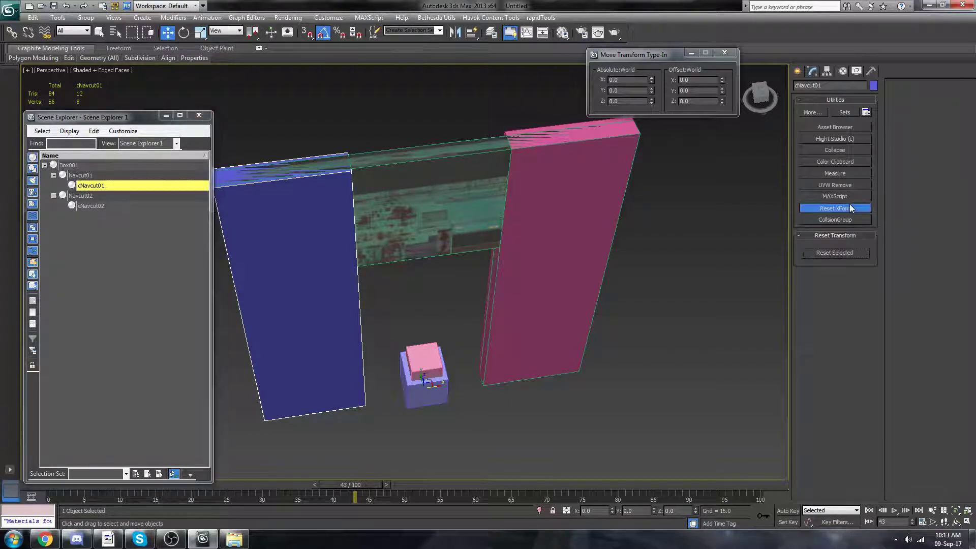
{"action": "left_click", "coordinate": [102, 206]}
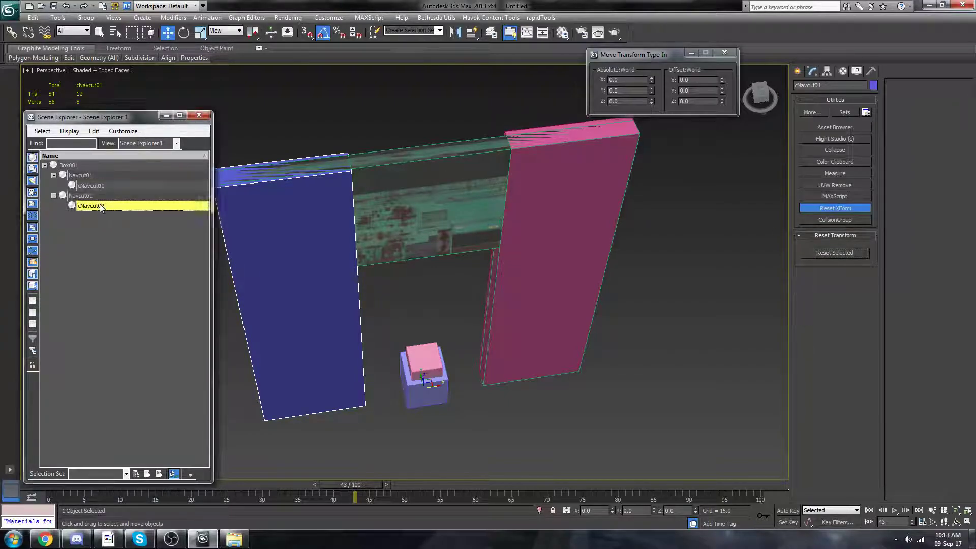
{"action": "left_click", "coordinate": [833, 254]}
- Collapse the XForm modifier on cNavcut02 and convert cNavcut01 back to an Editable Poly
{"action": "left_click", "coordinate": [814, 72]}
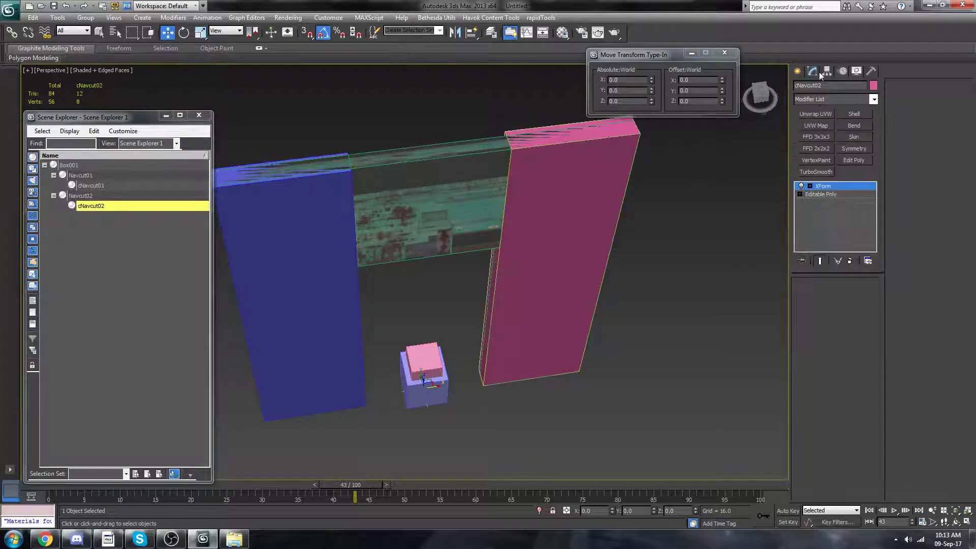
{"action": "right_click", "coordinate": [837, 185]}
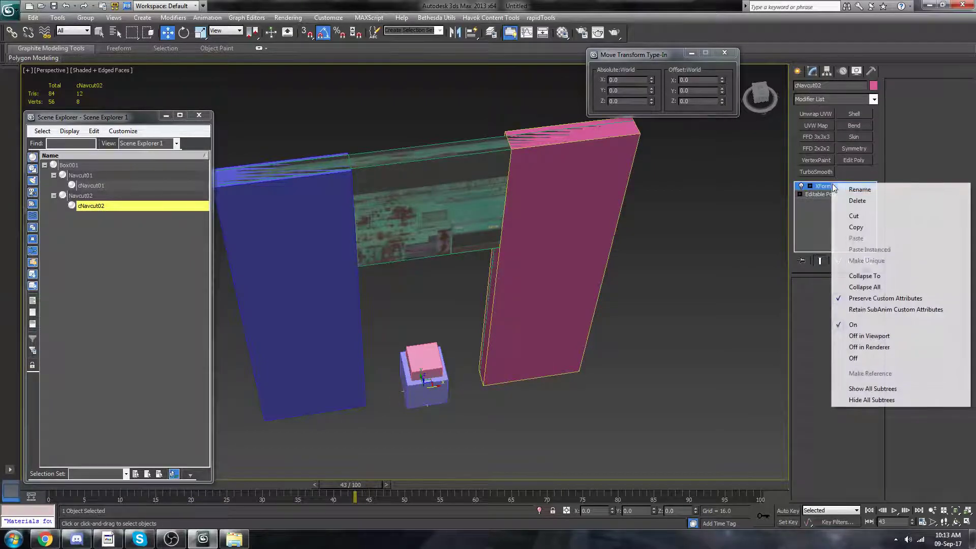
{"action": "left_click", "coordinate": [859, 287]}
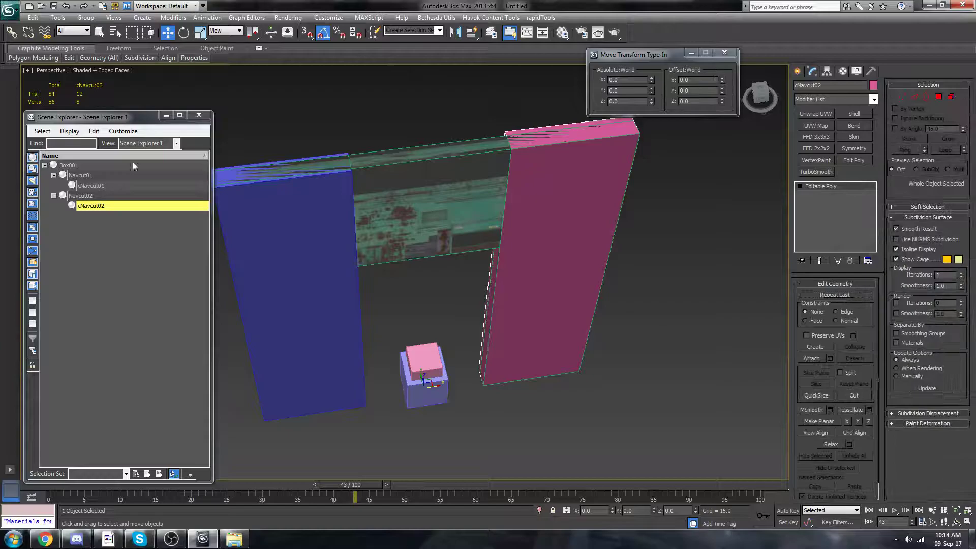
{"action": "left_click", "coordinate": [91, 186]}
{"action": "right_click", "coordinate": [382, 245]}
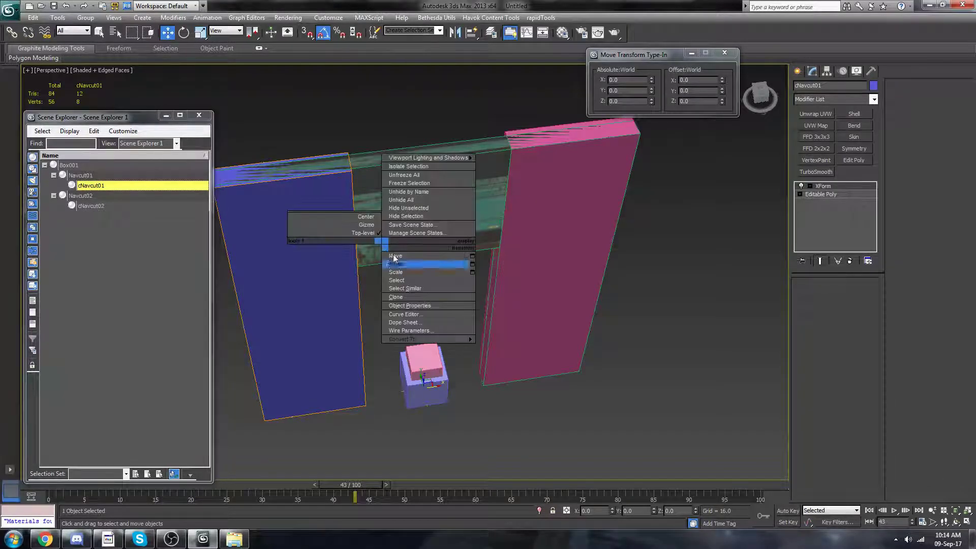
{"action": "mouse_move", "coordinate": [427, 339]}
{"action": "left_click", "coordinate": [530, 347]}
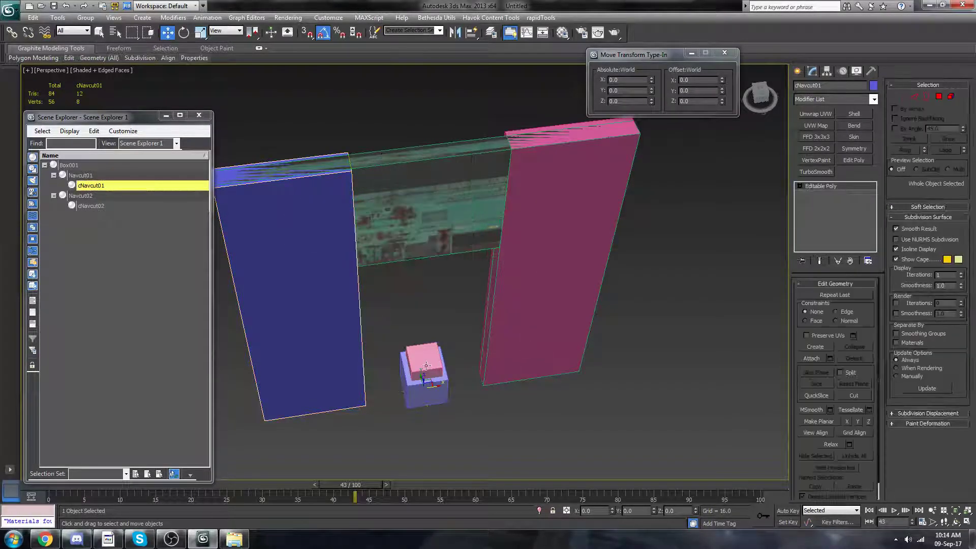
{"action": "scroll", "coordinate": [476, 356], "scroll_direction": "down", "scroll_amount": 5}
{"action": "scroll", "coordinate": [455, 349], "scroll_direction": "up", "scroll_amount": 5}
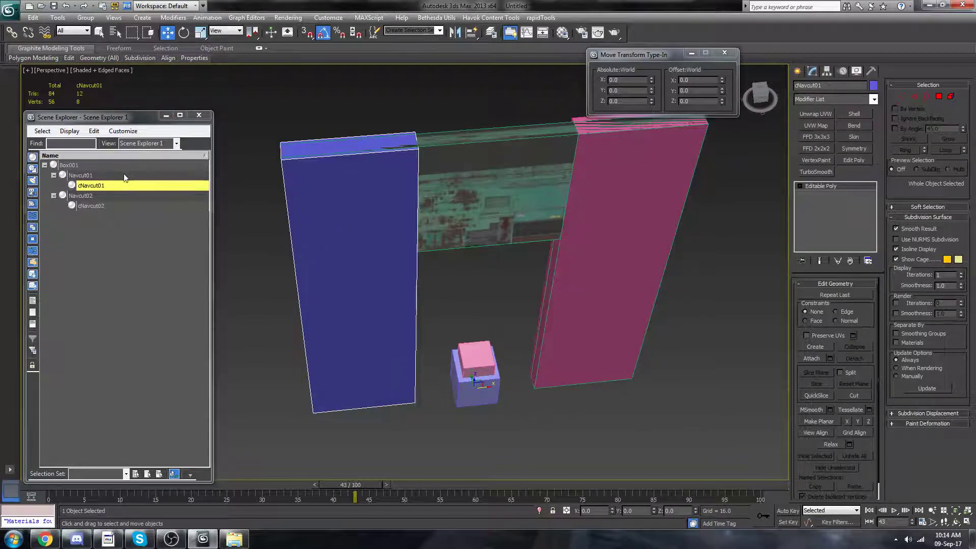
- Create a Havok rigid body with proxy from Navcut01 and cNavcut01, and set its mass to 111 kg
{"action": "left_click", "coordinate": [89, 175]}
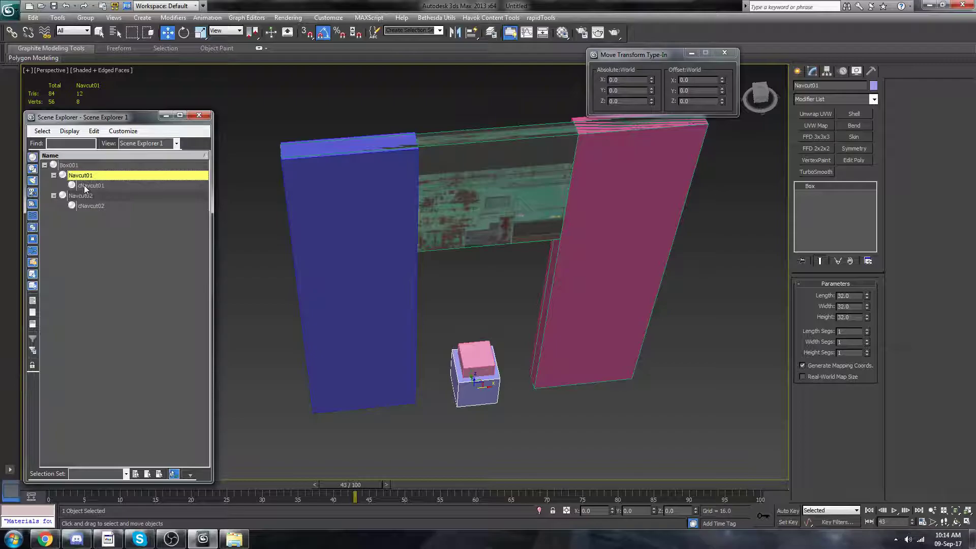
{"action": "left_click", "coordinate": [86, 185], "text": "ctrl"}
{"action": "left_click", "coordinate": [508, 18]}
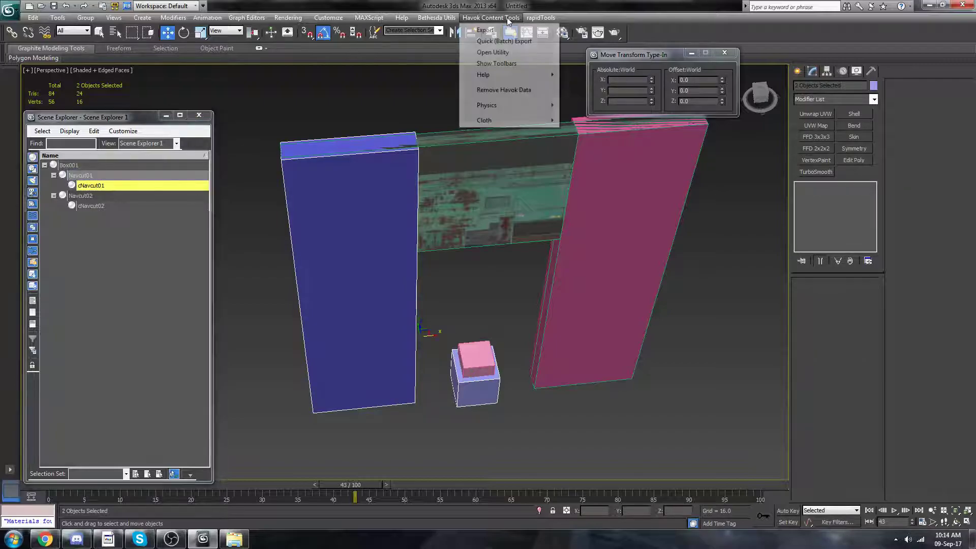
{"action": "mouse_move", "coordinate": [508, 106]}
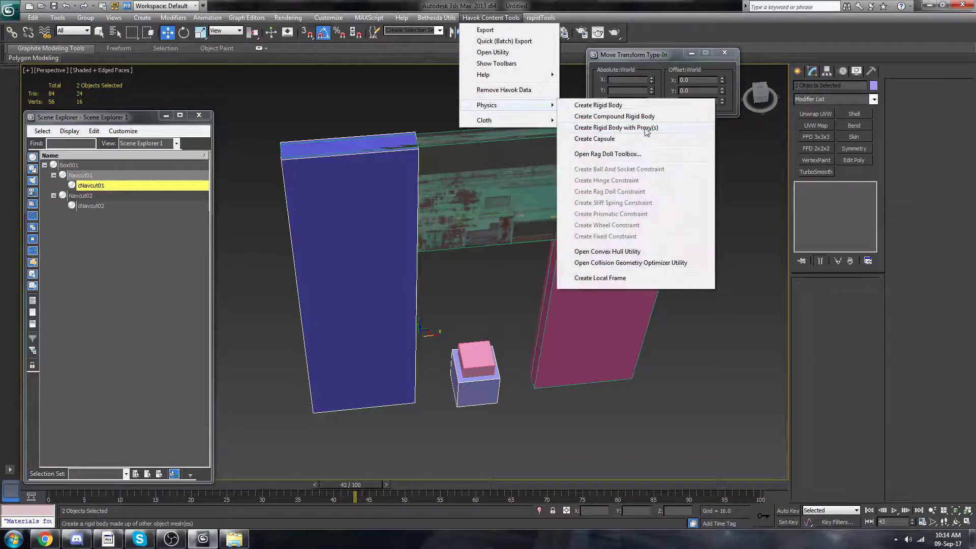
{"action": "left_click", "coordinate": [646, 127]}
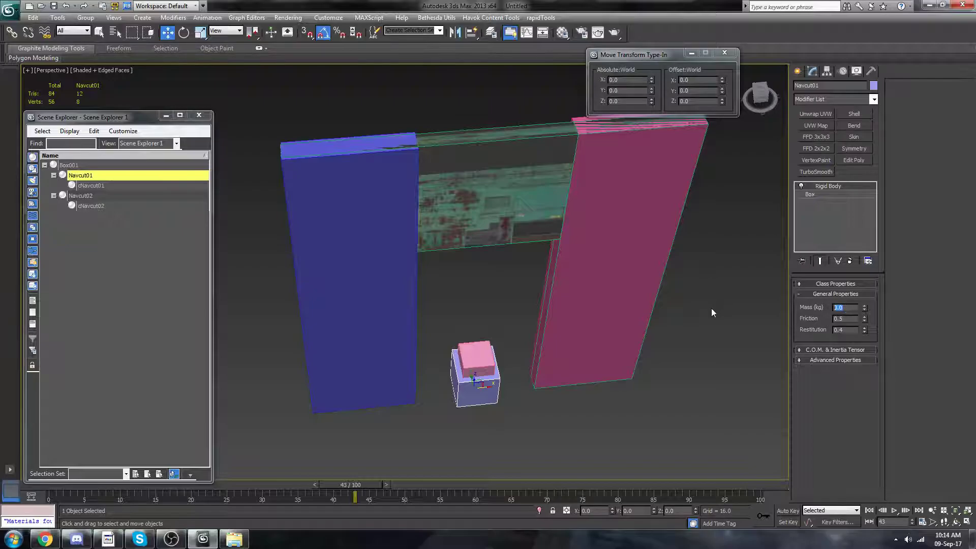
{"action": "type", "text": "111"}
- Set the Havok shape type of cNavcut01 to Box and switch to the utilities
{"action": "left_click", "coordinate": [93, 186]}
{"action": "mouse_move", "coordinate": [391, 325]}
{"action": "middle_mouse_down", "text": "alt"}
{"action": "mouse_move", "coordinate": [392, 309]}
{"action": "mouse_move", "coordinate": [360, 314]}
{"action": "mouse_move", "coordinate": [386, 313]}
{"action": "middle_mouse_up", "text": "alt"}
{"action": "middle_click_drag", "start_coordinate": [418, 270], "coordinate": [435, 317]}
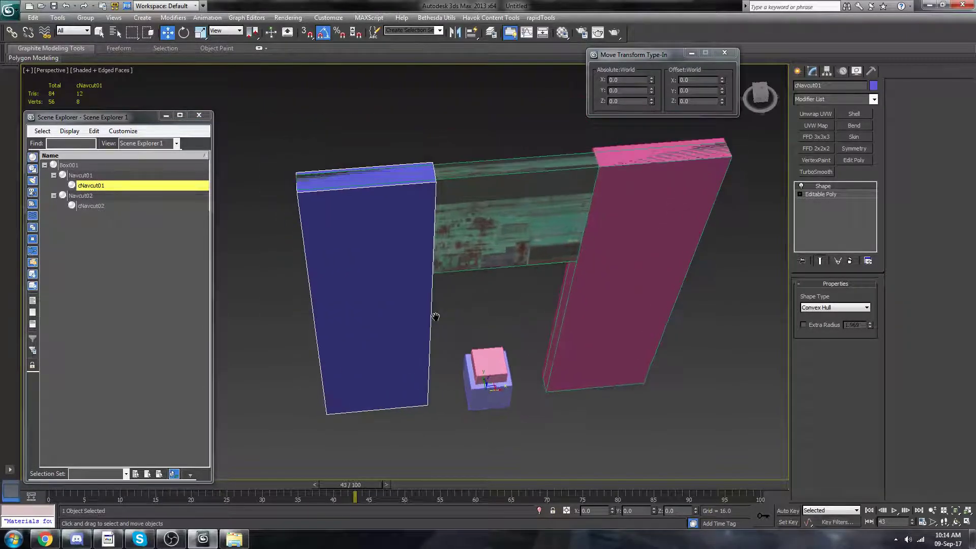
{"action": "left_click", "coordinate": [813, 308]}
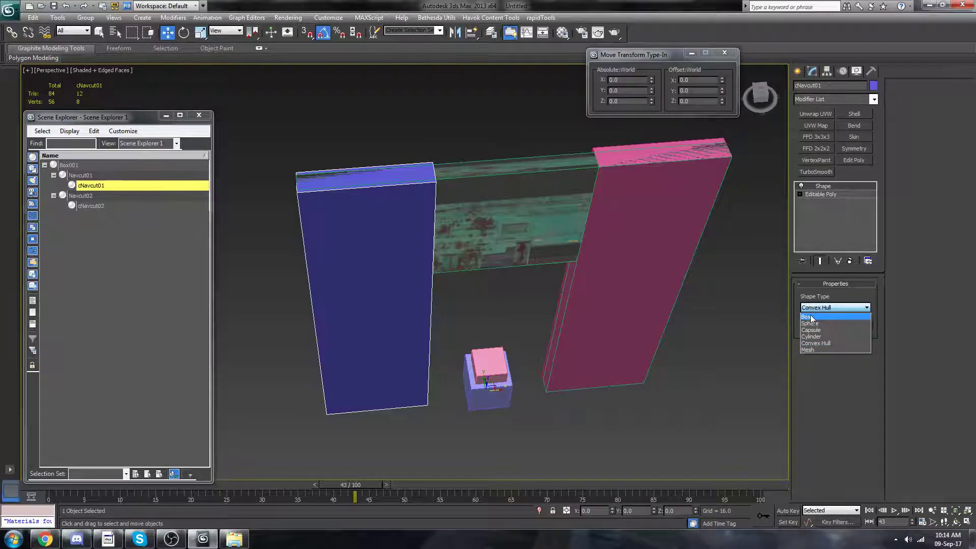
{"action": "left_click", "coordinate": [812, 317]}
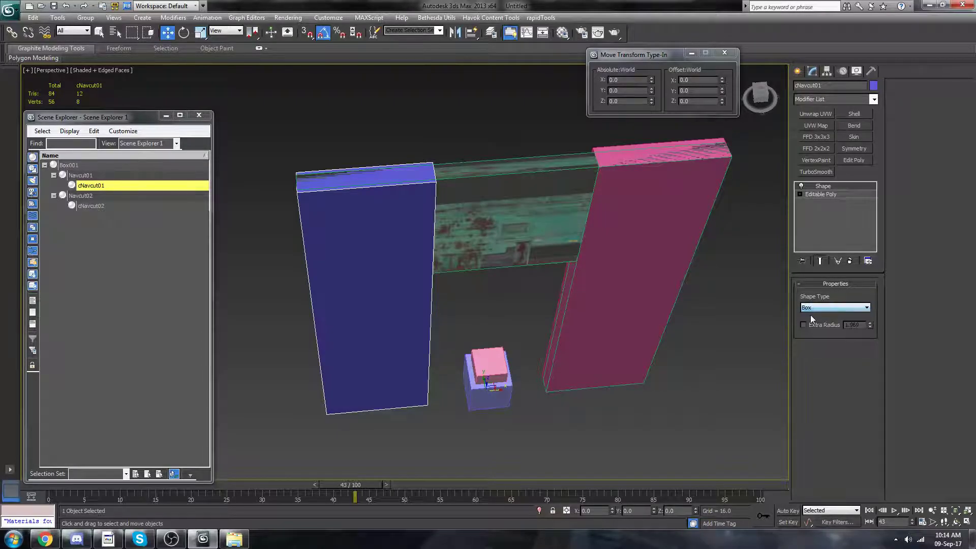
{"action": "left_click", "coordinate": [871, 72]}
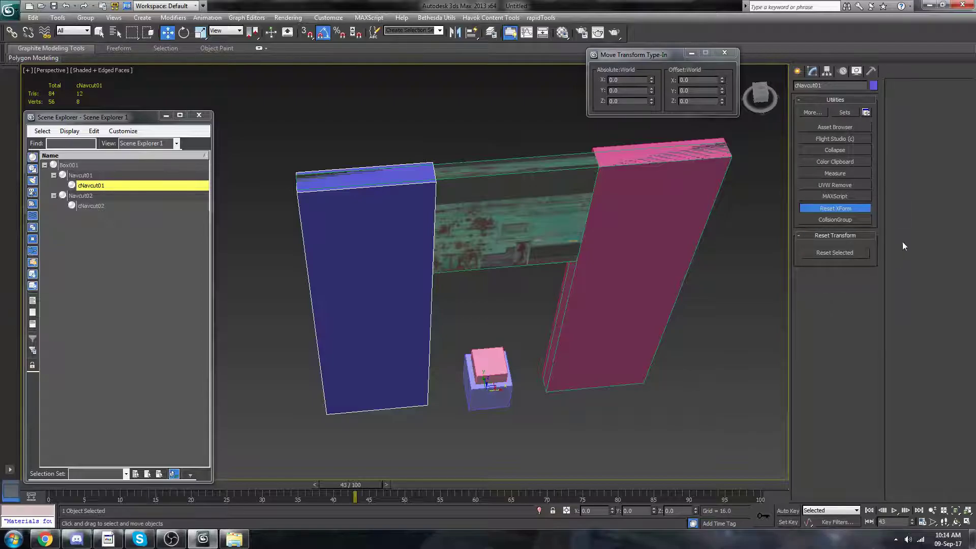
{"action": "left_click", "coordinate": [813, 112]}
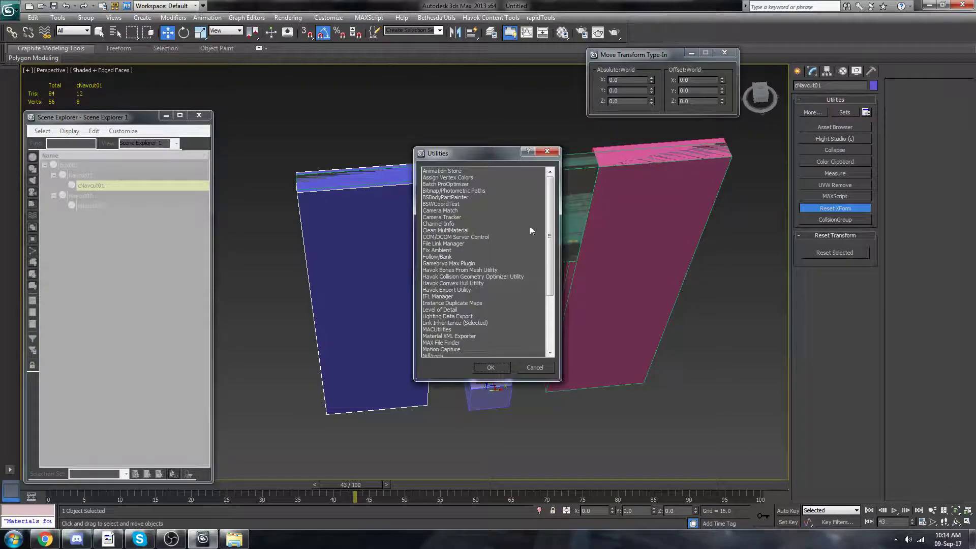
{"action": "left_click_drag", "start_coordinate": [549, 226], "coordinate": [549, 282]}
{"action": "scroll", "coordinate": [529, 313], "scroll_direction": "up", "scroll_amount": 4}
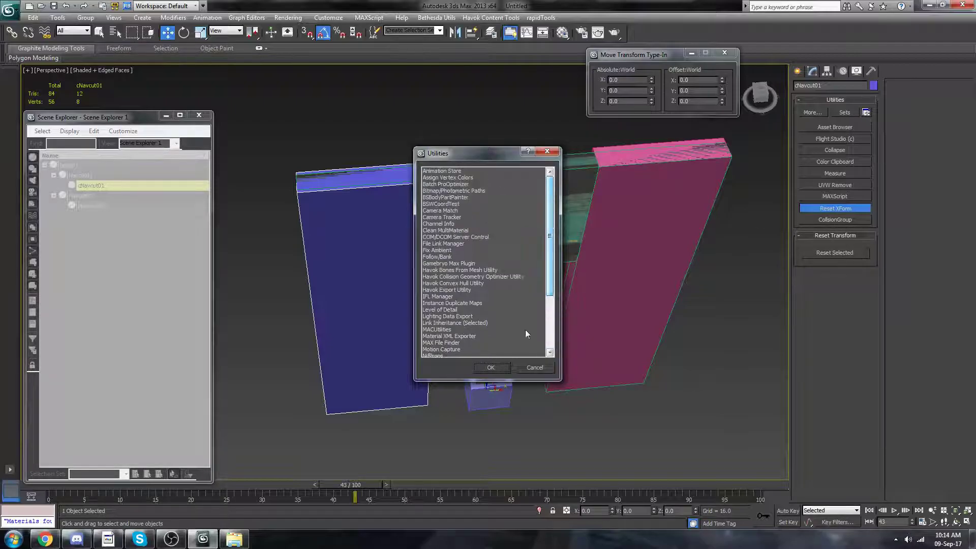
{"action": "left_click", "coordinate": [535, 368]}
- Apply the NavMesh Cut object type to cNavcut01 with the CollisionGroup utility
{"action": "left_click", "coordinate": [846, 220]}
{"action": "mouse_move", "coordinate": [439, 300]}
{"action": "middle_mouse_down"}
{"action": "mouse_move", "coordinate": [475, 285]}
{"action": "mouse_move", "coordinate": [451, 286]}
{"action": "middle_mouse_up"}
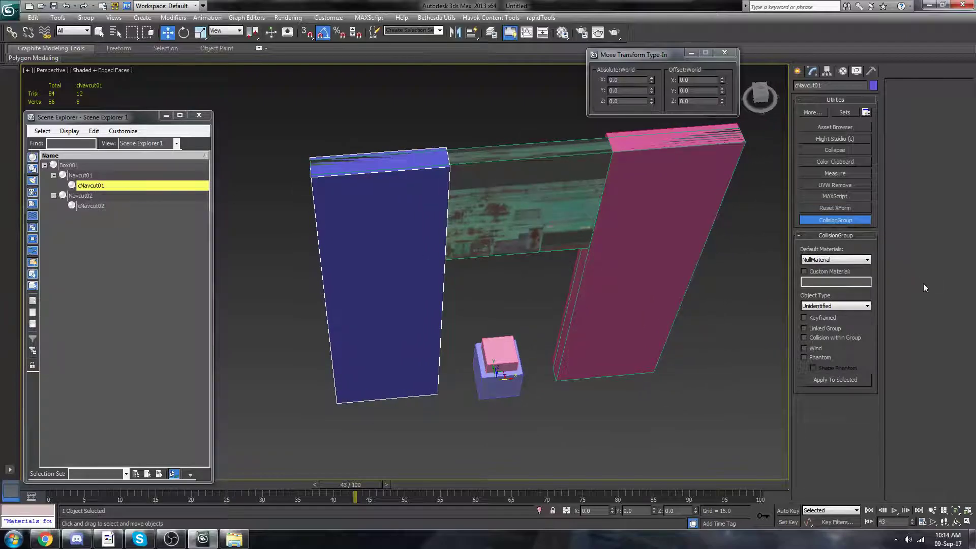
{"action": "left_click", "coordinate": [866, 307]}
{"action": "left_click_drag", "start_coordinate": [865, 331], "coordinate": [871, 367]}
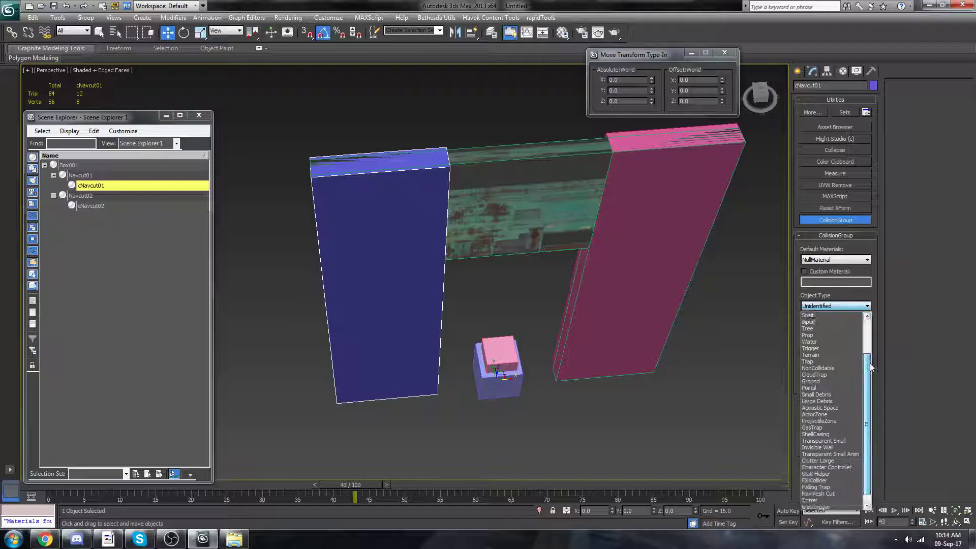
{"action": "left_click", "coordinate": [831, 487]}
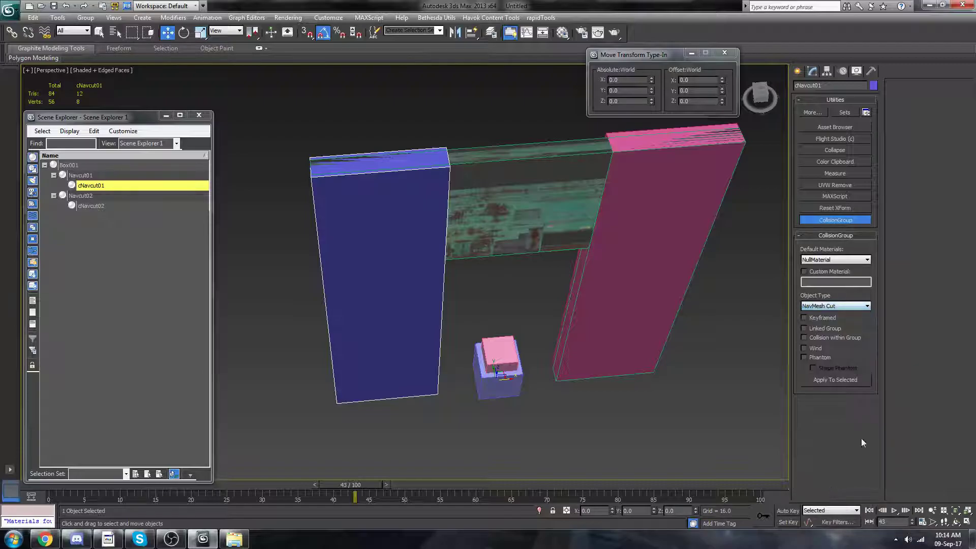
{"action": "left_click", "coordinate": [833, 379]}
{"action": "middle_click_drag", "start_coordinate": [608, 367], "coordinate": [566, 371]}
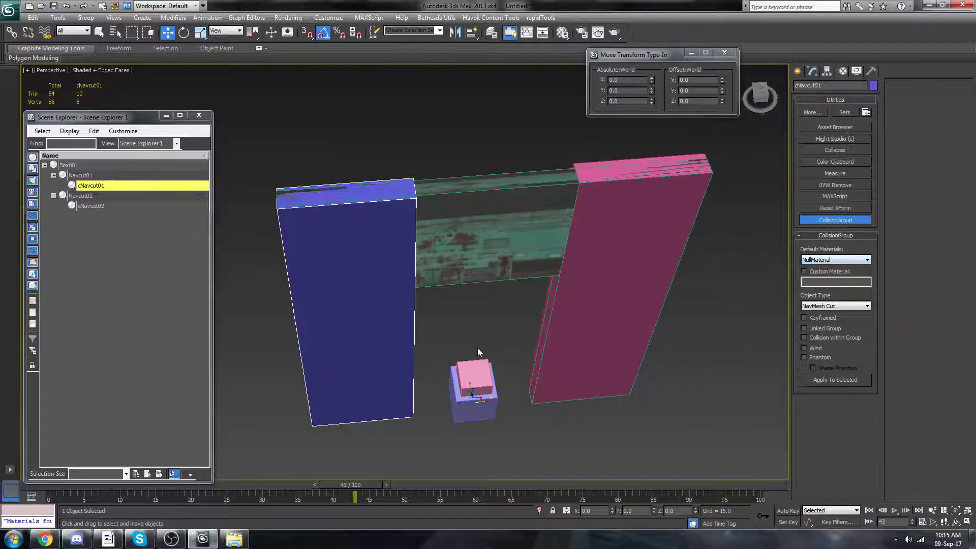
{"action": "middle_click_drag", "start_coordinate": [489, 337], "coordinate": [497, 341]}
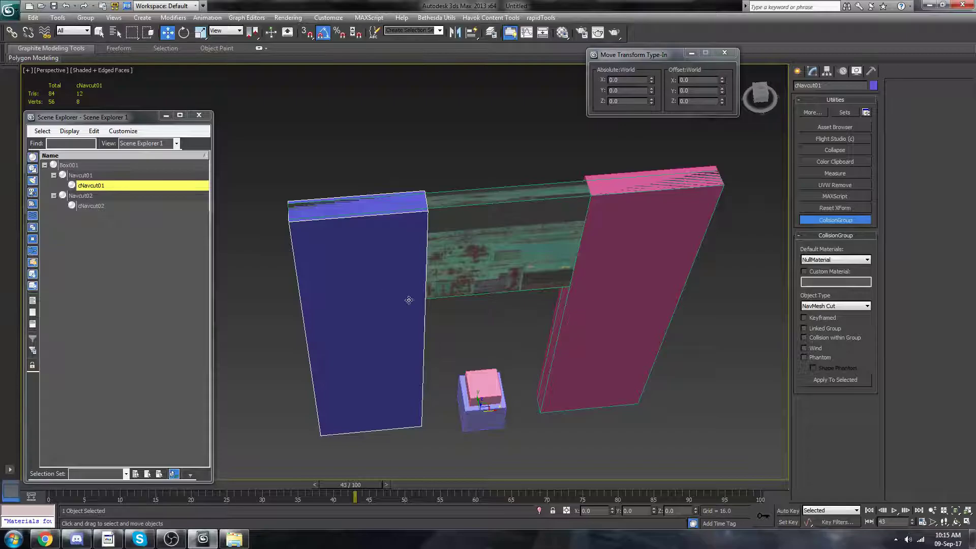
{"action": "middle_click_drag", "start_coordinate": [456, 342], "coordinate": [464, 322], "text": "alt"}
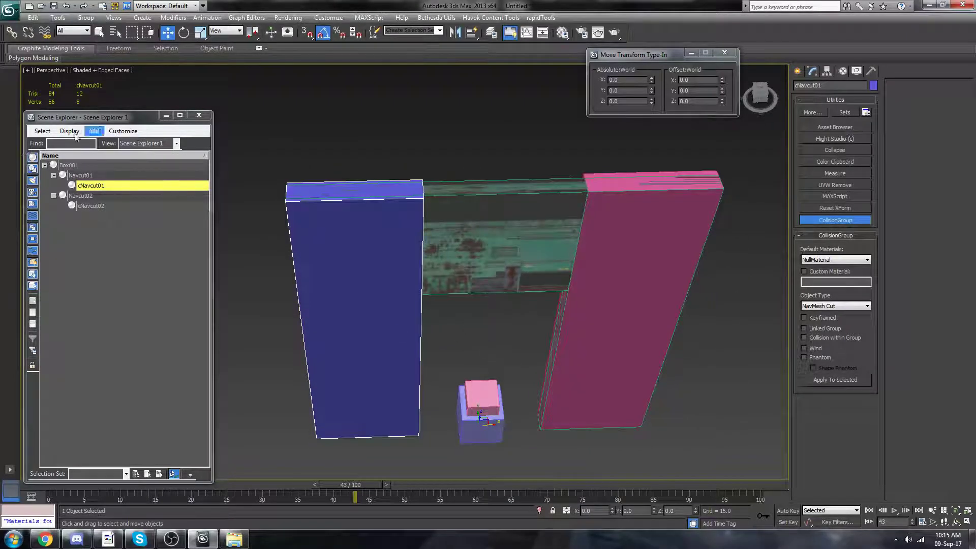
{"action": "middle_click_drag", "start_coordinate": [555, 284], "coordinate": [533, 279]}
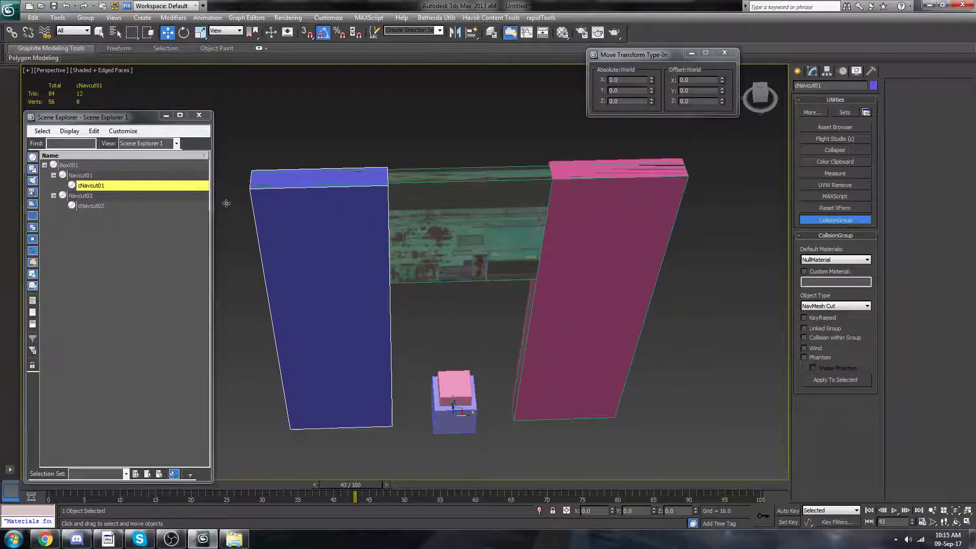
- Create a Havok rigid body with proxy from Navcut02 and cNavcut02, and set its mass to 1 kg
{"action": "left_click", "coordinate": [88, 197]}
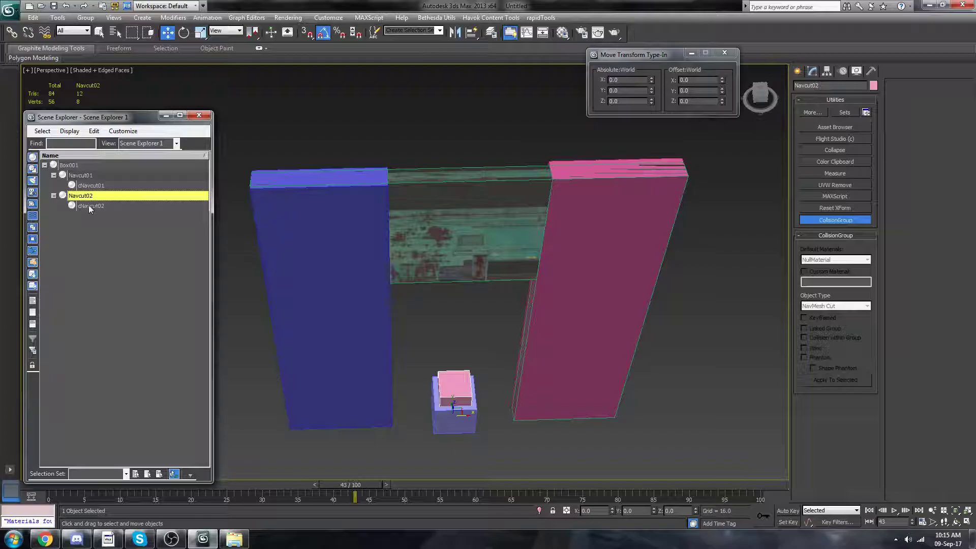
{"action": "left_click", "coordinate": [89, 205], "text": "ctrl"}
{"action": "left_click", "coordinate": [486, 18]}
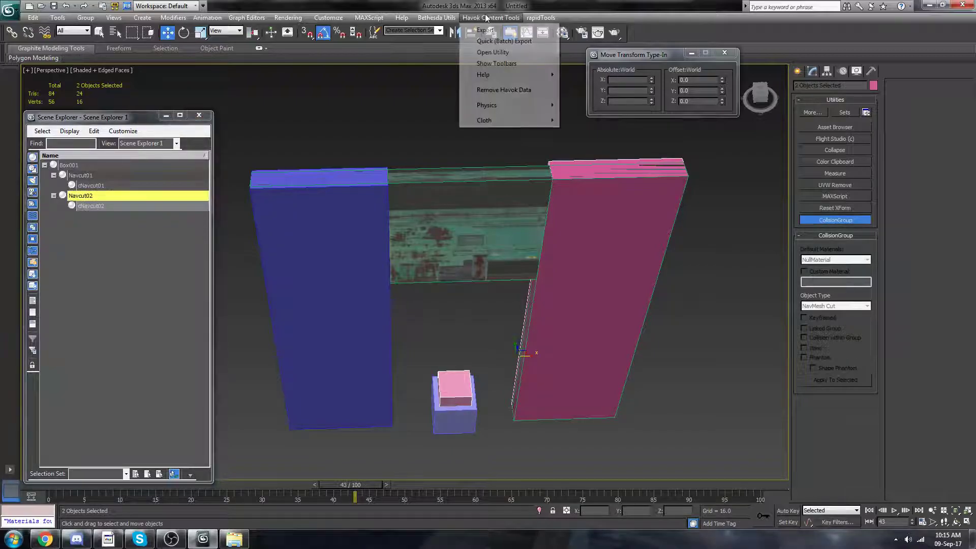
{"action": "mouse_move", "coordinate": [486, 105]}
{"action": "left_click", "coordinate": [590, 127]}
{"action": "double_click", "coordinate": [848, 308]}
{"action": "type", "text": "1"}
- Set the Havok shape type of cNavcut02 to Box
{"action": "left_click", "coordinate": [90, 205]}
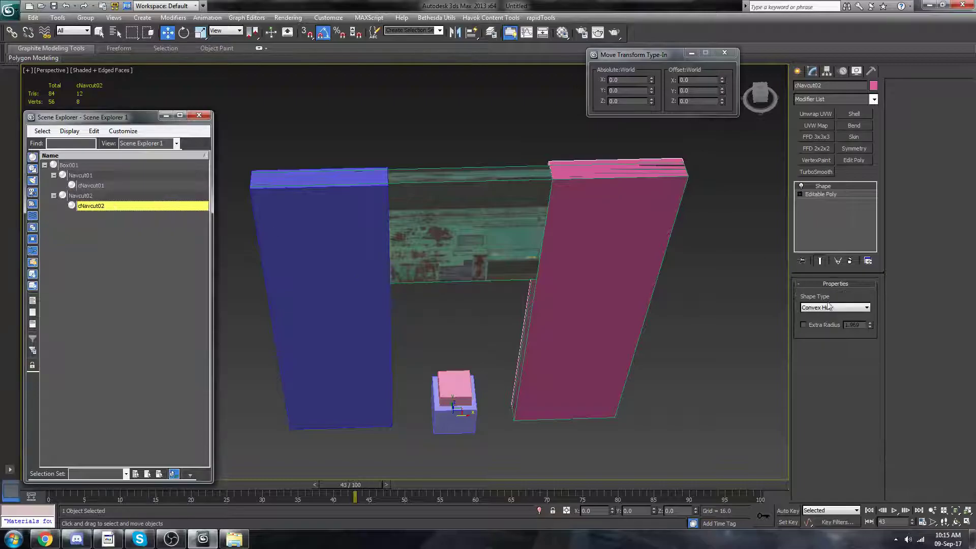
{"action": "left_click", "coordinate": [840, 309]}
{"action": "left_click", "coordinate": [825, 315]}
- Set the CollisionGroup object type of cNavcut02 to NavMesh Cut
{"action": "left_click", "coordinate": [871, 71]}
{"action": "left_click", "coordinate": [835, 306]}
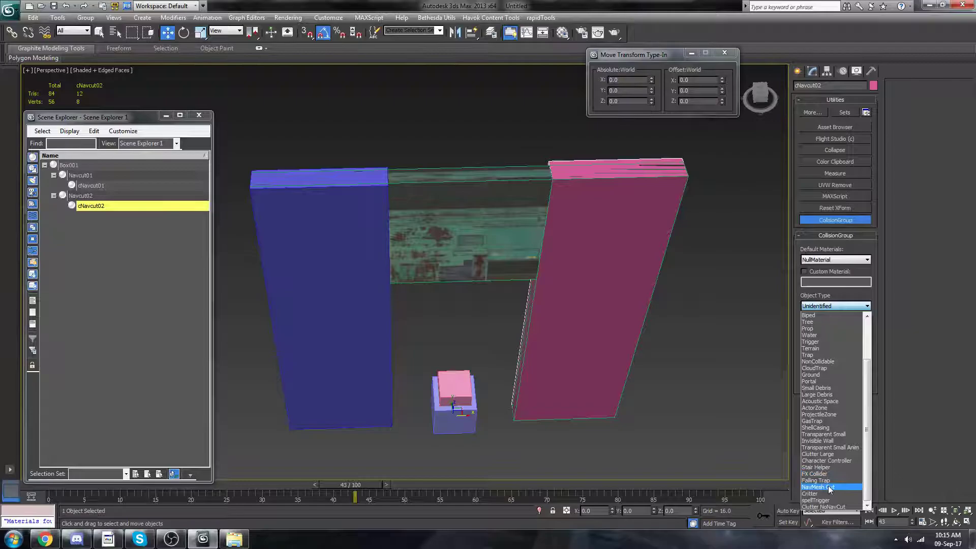
{"action": "left_click", "coordinate": [844, 487]}
{"action": "middle_click_drag", "start_coordinate": [397, 388], "coordinate": [422, 293]}
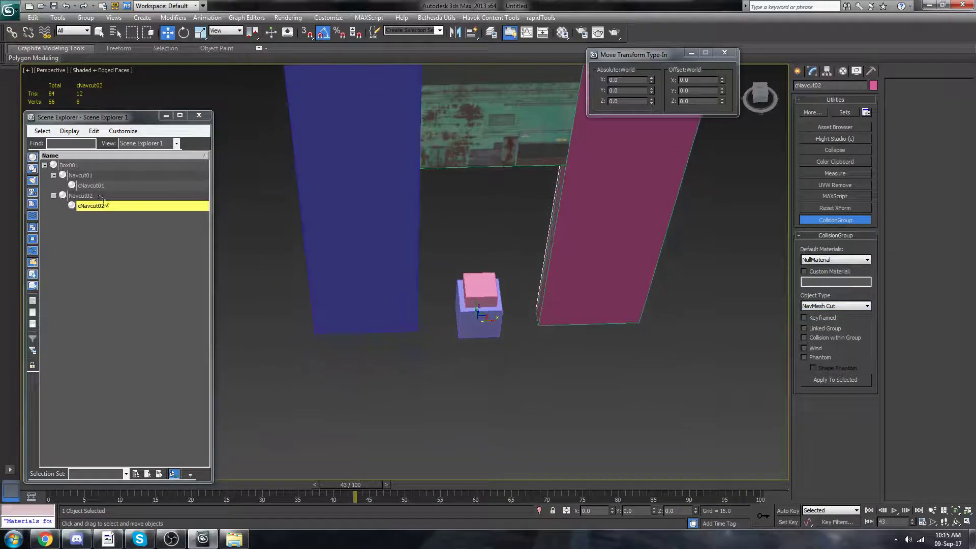
- Rename the parent object Box001 as TestDoorway
{"action": "left_click", "coordinate": [87, 166]}
{"action": "middle_click_drag", "start_coordinate": [449, 192], "coordinate": [423, 269]}
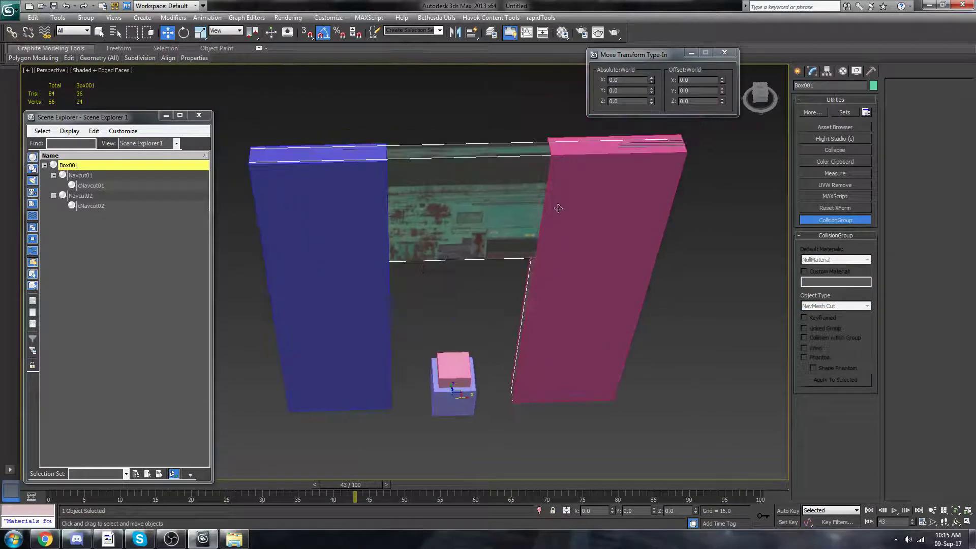
{"action": "left_click", "coordinate": [830, 84]}
{"action": "type", "text": "TestDoorway"}
{"action": "left_click", "coordinate": [813, 71]}
- Start exporting the scene as TestDoorway with the Gamebryo NIF file type
{"action": "left_click", "coordinate": [8, 6]}
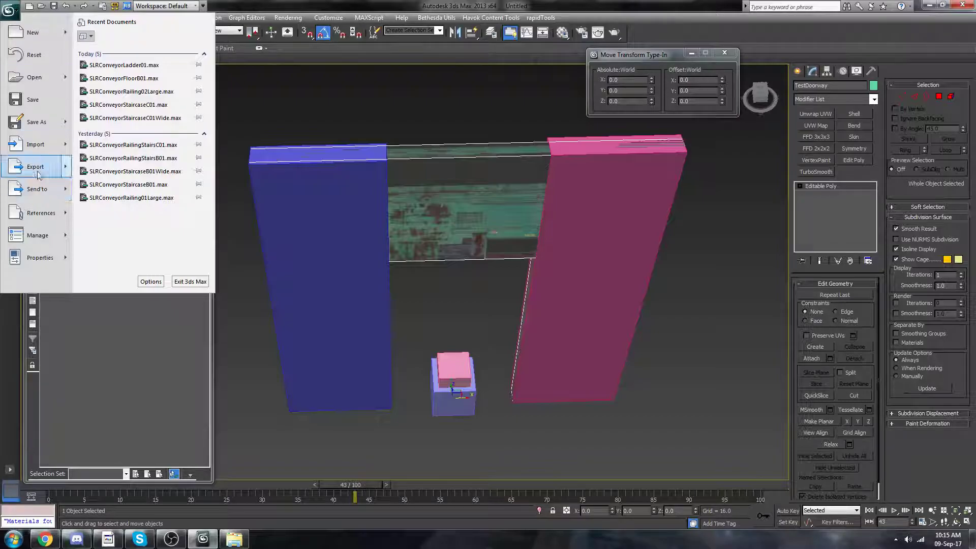
{"action": "mouse_move", "coordinate": [36, 168]}
{"action": "left_click", "coordinate": [145, 87]}
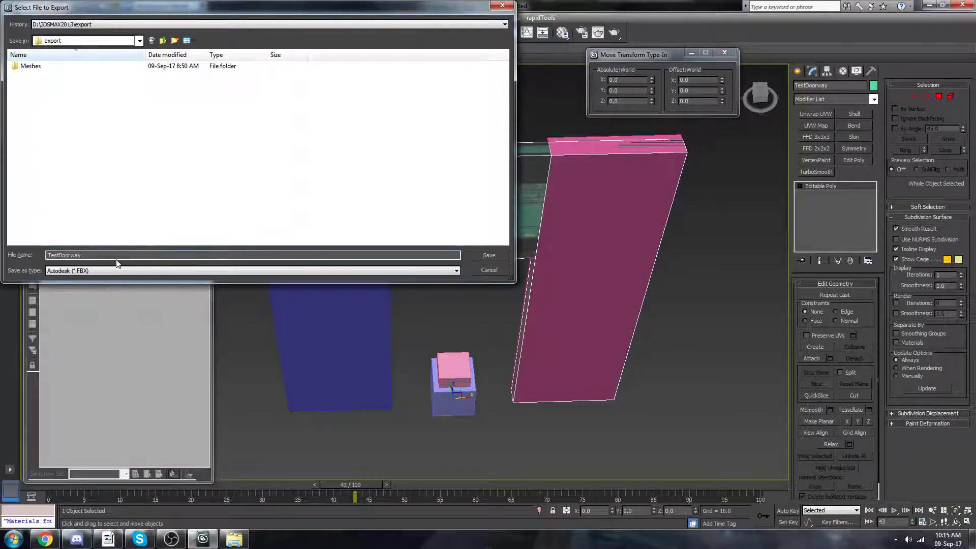
{"action": "left_click", "coordinate": [87, 271]}
{"action": "left_click", "coordinate": [87, 271]}
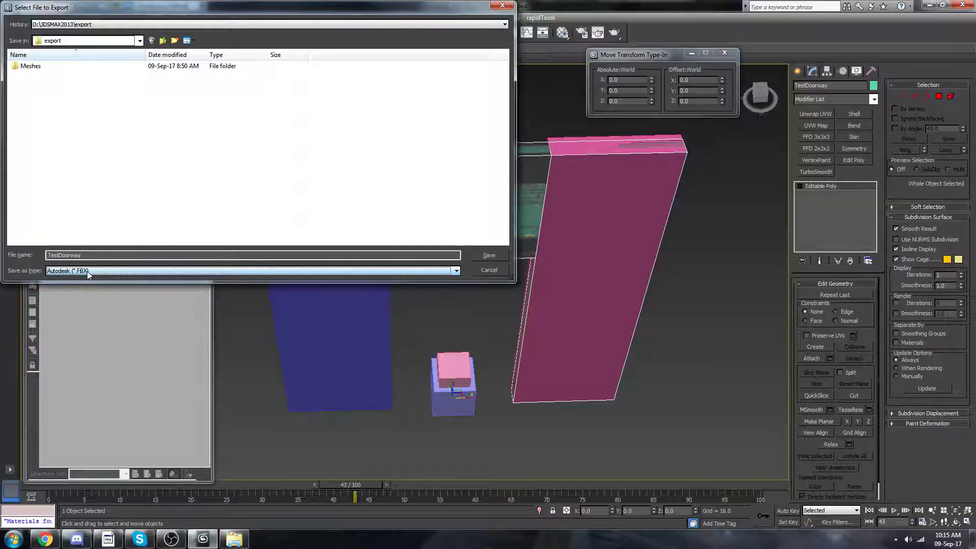
{"action": "scroll", "coordinate": [87, 271], "scroll_direction": "down", "scroll_amount": 1}
{"action": "left_click", "coordinate": [87, 271]}
{"action": "left_click", "coordinate": [90, 288]}
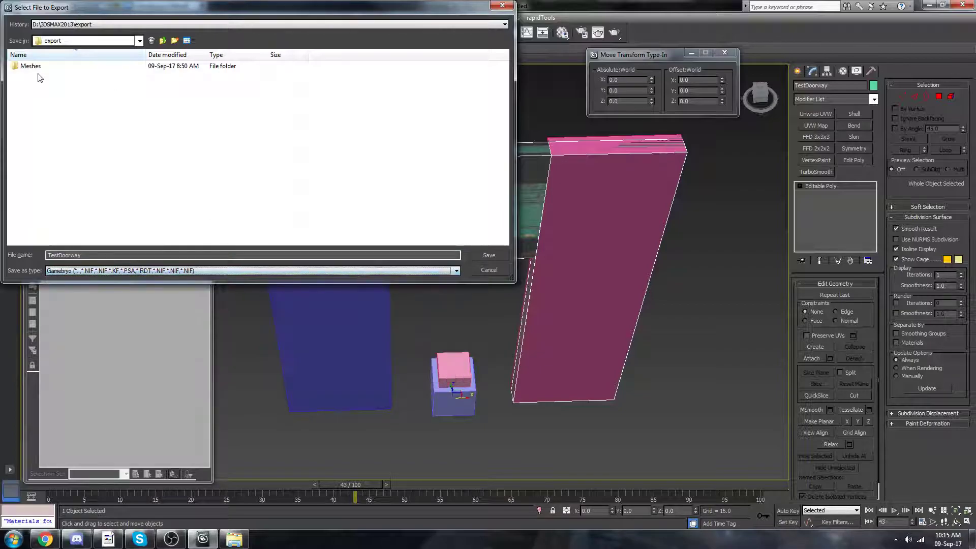
- Save the export in the Meshes folder and accept the PE Static Art export script settings
{"action": "double_click", "coordinate": [38, 68]}
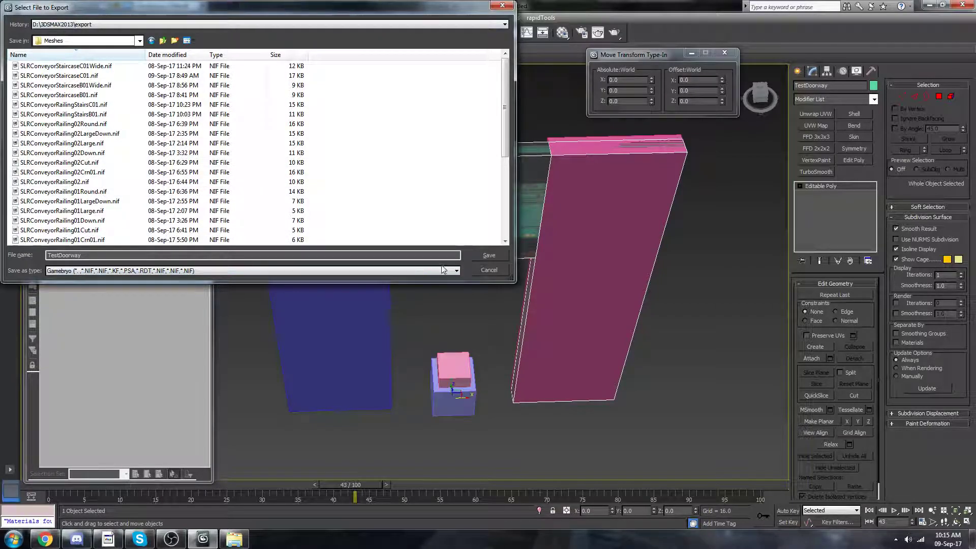
{"action": "left_click", "coordinate": [497, 255]}
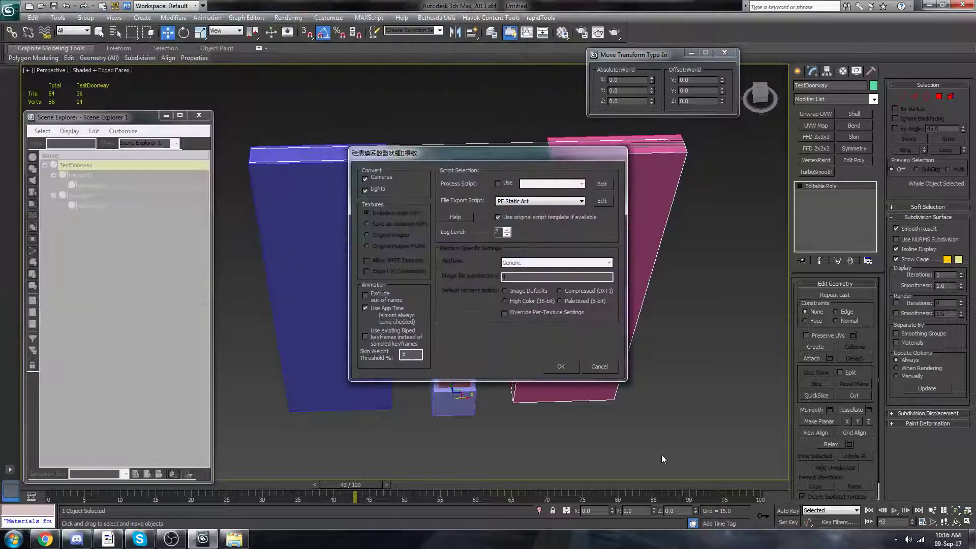
{"action": "left_click", "coordinate": [572, 368]}
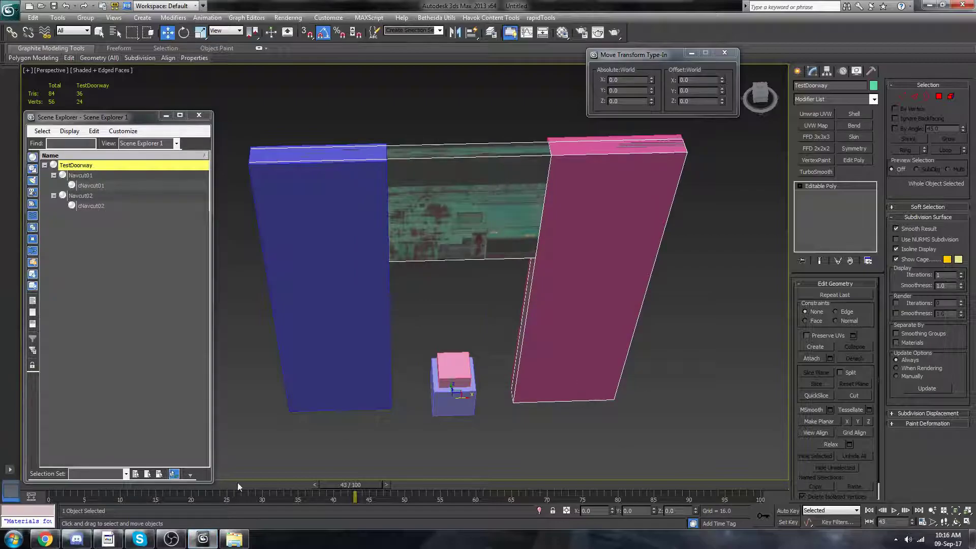
- Open the exported TestDoorway.nif from the Meshes folder in NifSkope and view the doorway at an angle
{"action": "left_click", "coordinate": [234, 539]}
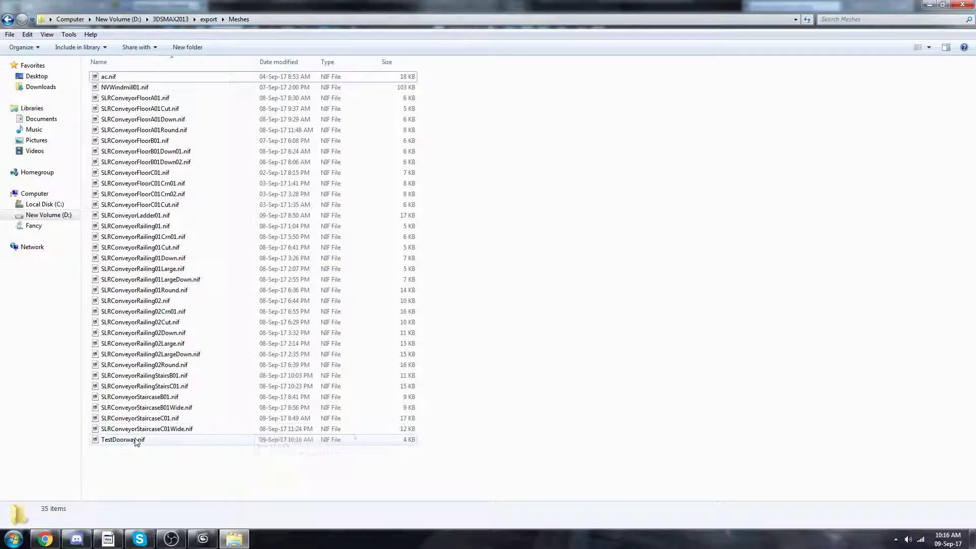
{"action": "left_click", "coordinate": [137, 440]}
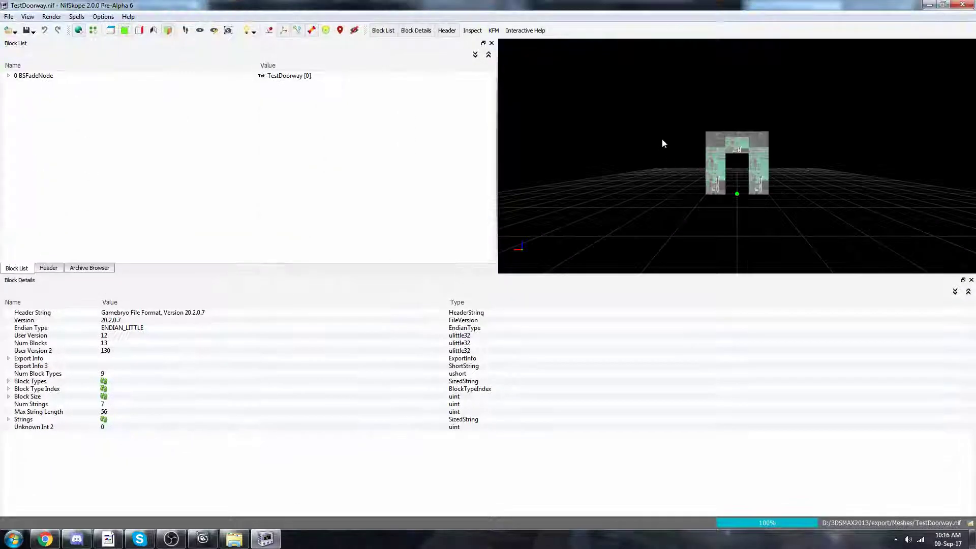
{"action": "scroll", "coordinate": [703, 136], "scroll_direction": "up", "scroll_amount": 4}
{"action": "left_click_drag", "start_coordinate": [703, 135], "coordinate": [741, 168]}
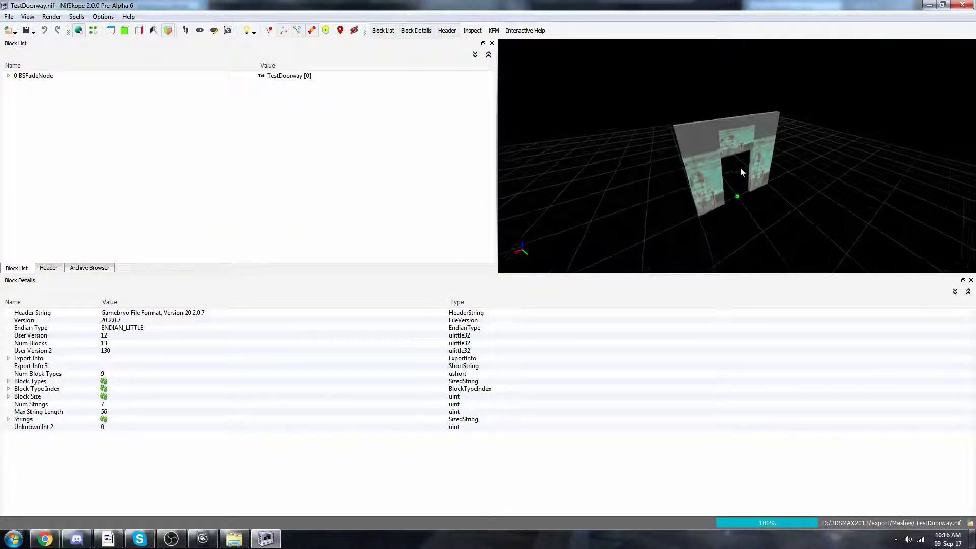
- Show the collision outlines on the doorway and examine them around both pillars from several angles
{"action": "left_click", "coordinate": [267, 32]}
{"action": "left_click_drag", "start_coordinate": [920, 168], "coordinate": [712, 196]}
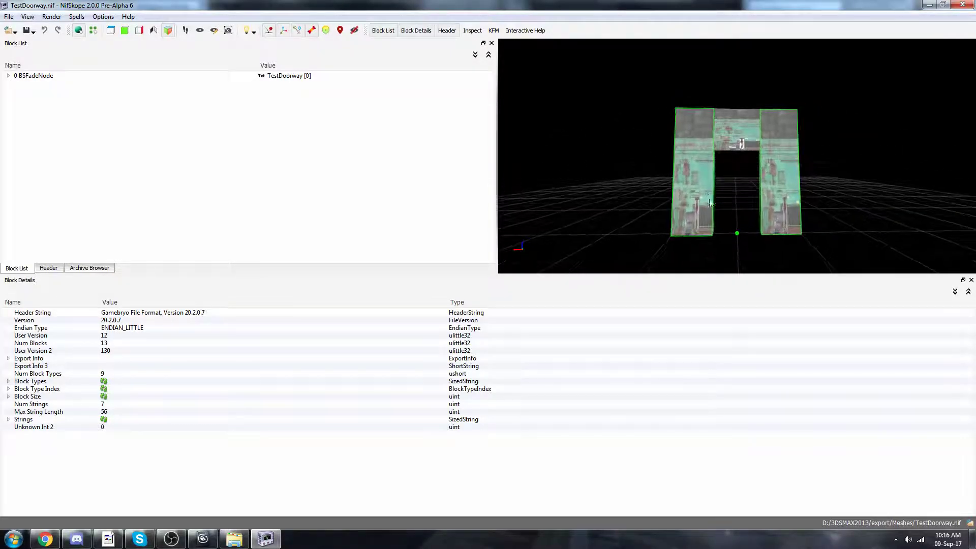
{"action": "left_click_drag", "start_coordinate": [738, 249], "coordinate": [737, 277]}
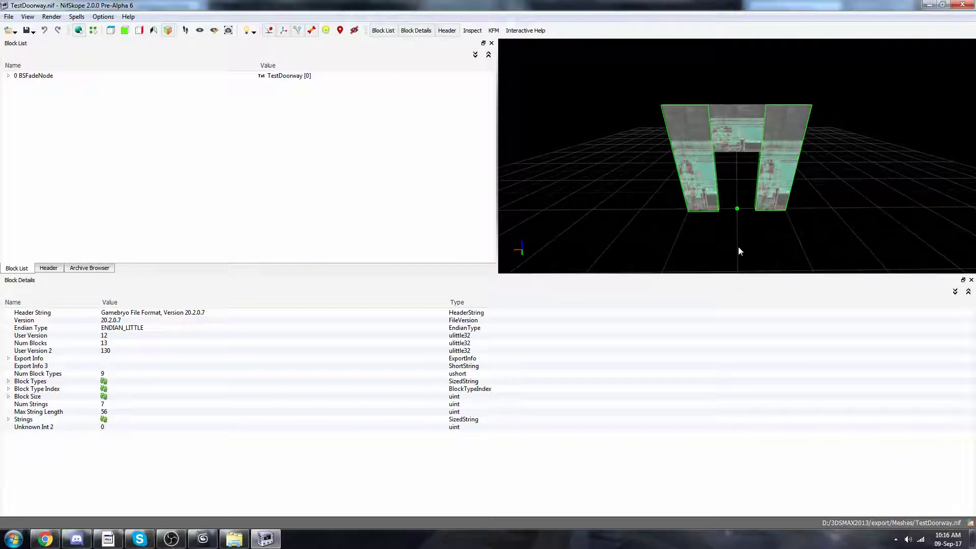
- View the doorway's collision outlines at an angle and from the front, and close the NifSkope window
{"action": "left_click_drag", "start_coordinate": [741, 235], "coordinate": [727, 220]}
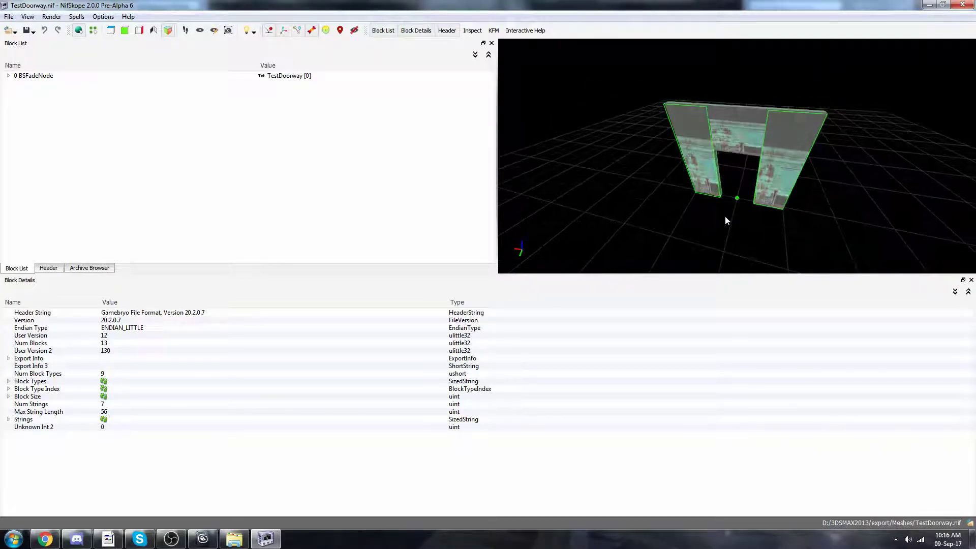
{"action": "left_click_drag", "start_coordinate": [735, 136], "coordinate": [741, 199]}
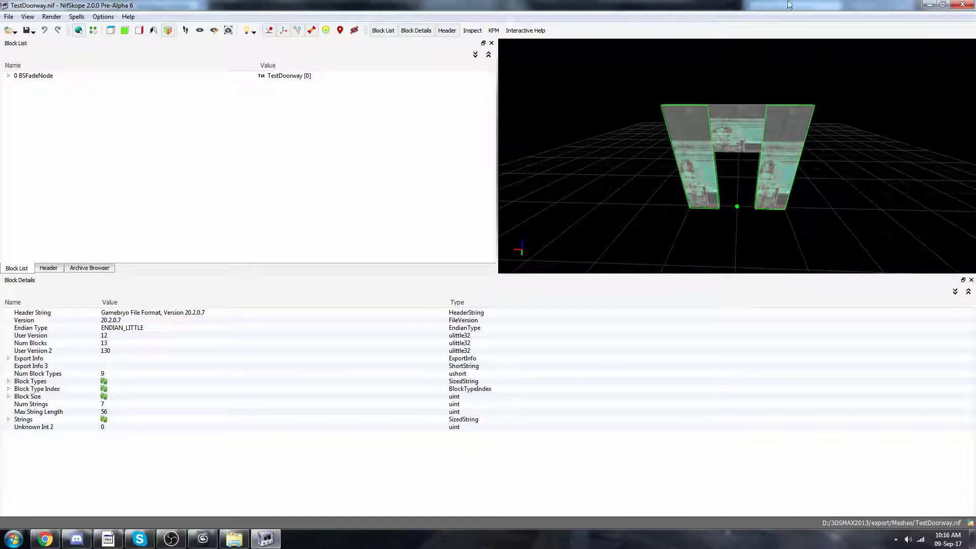
{"action": "left_click", "coordinate": [929, 5]}
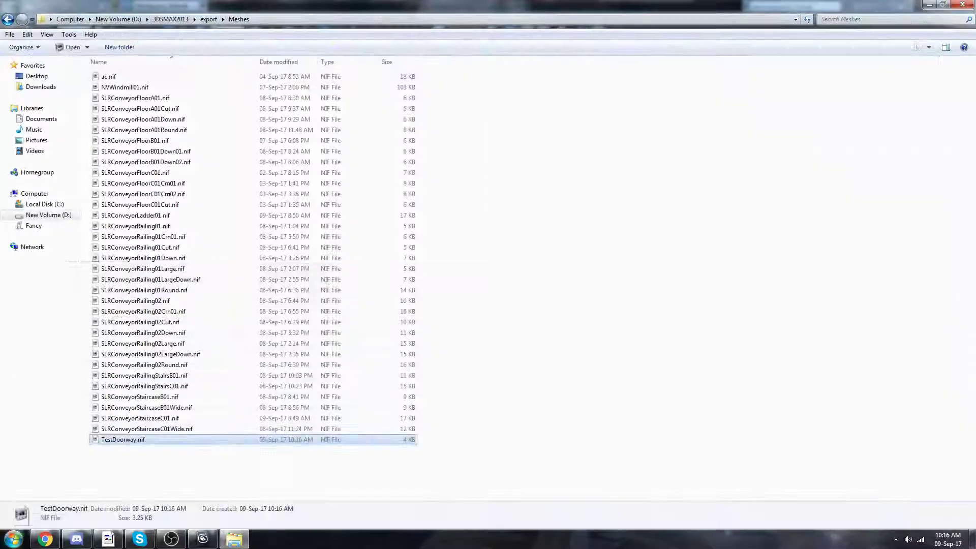
- Launch Elric from the Start menu and convert TestDoorway.nif from the Meshes folder
{"action": "key", "text": "super"}
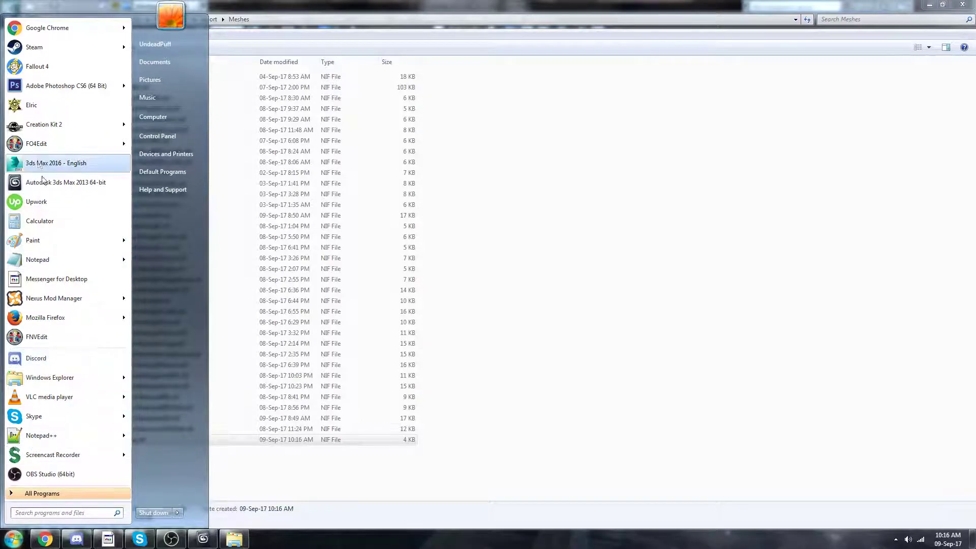
{"action": "left_click", "coordinate": [52, 109]}
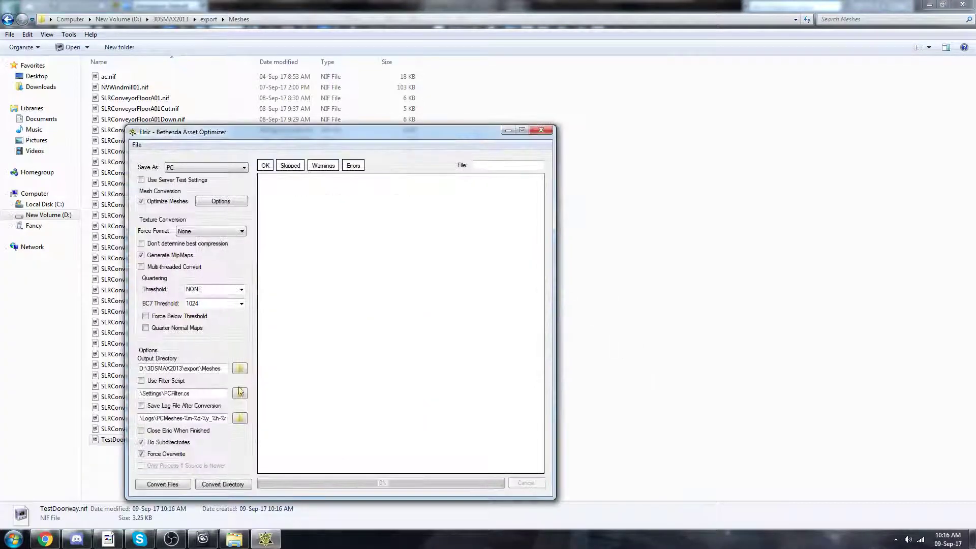
{"action": "key", "text": "Return"}
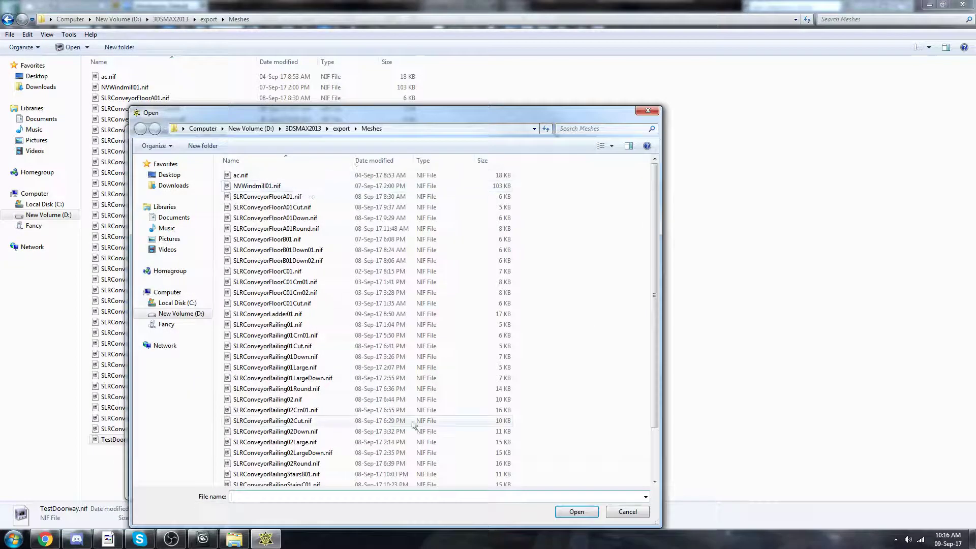
{"action": "left_click", "coordinate": [503, 368]}
{"action": "key", "text": "t"}
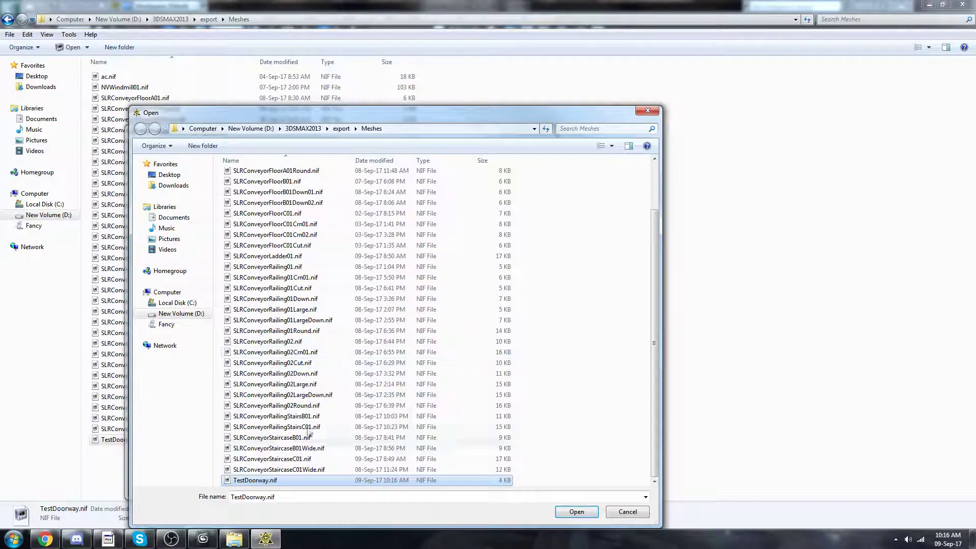
{"action": "double_click", "coordinate": [256, 483]}
{"action": "left_click", "coordinate": [595, 4]}
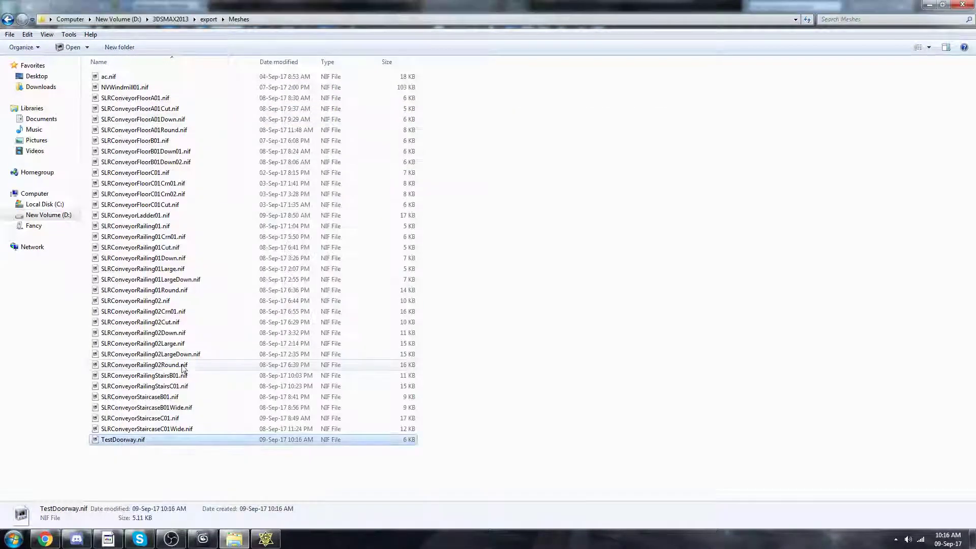
- Open the converted TestDoorway.nif in NifSkope, select the doorway mesh and view it from several angles
{"action": "double_click", "coordinate": [133, 443]}
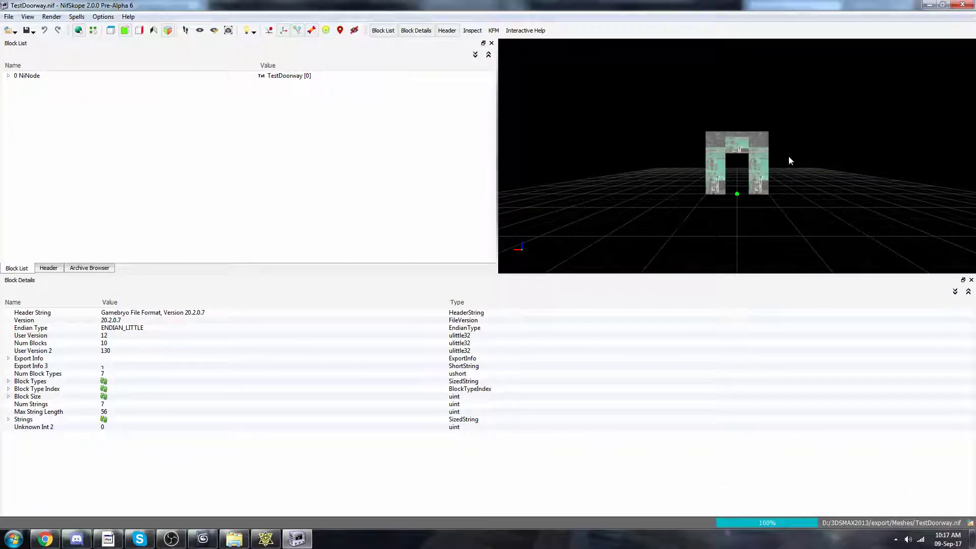
{"action": "scroll", "coordinate": [789, 159], "scroll_direction": "up", "scroll_amount": 5}
{"action": "left_click_drag", "start_coordinate": [791, 161], "coordinate": [778, 219]}
{"action": "left_click", "coordinate": [794, 212]}
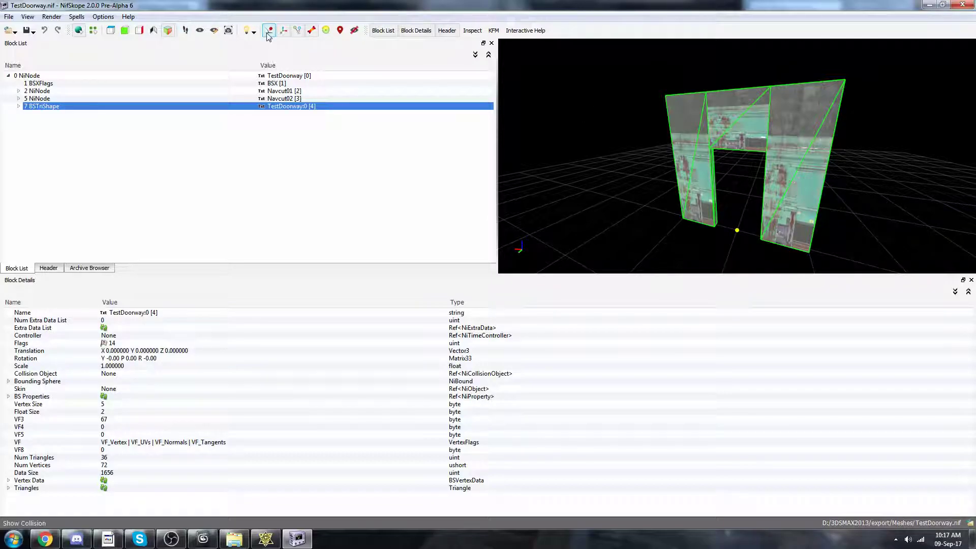
{"action": "left_click_drag", "start_coordinate": [722, 181], "coordinate": [749, 148]}
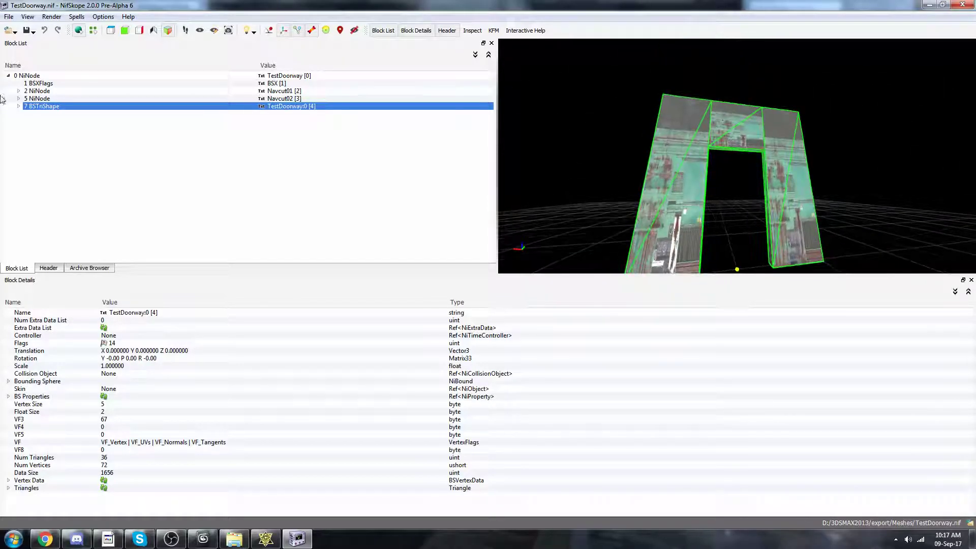
- Inspect the collision objects under the Navcut01 and Navcut02 nodes, collapse both nodes and close NifSkope
{"action": "left_click", "coordinate": [18, 98]}
{"action": "left_click", "coordinate": [18, 90]}
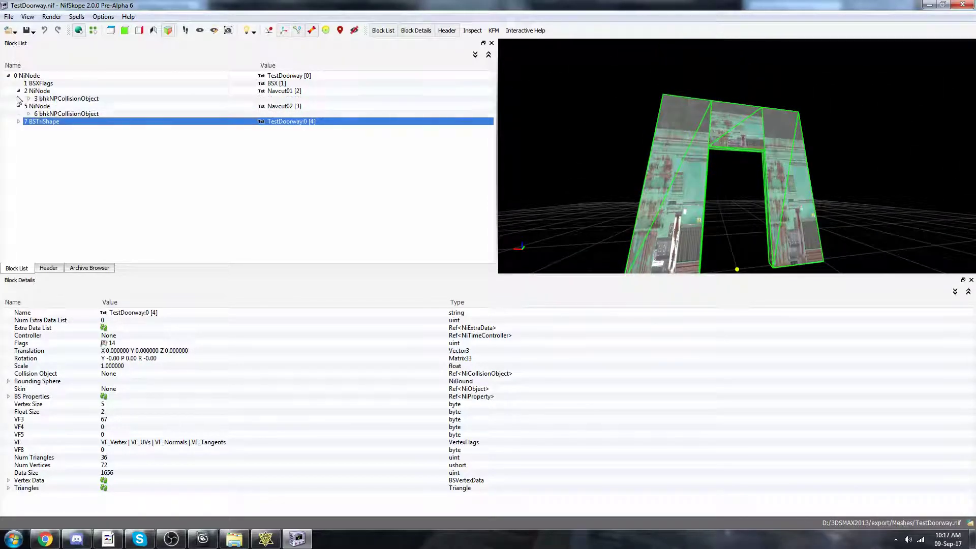
{"action": "left_click", "coordinate": [59, 93]}
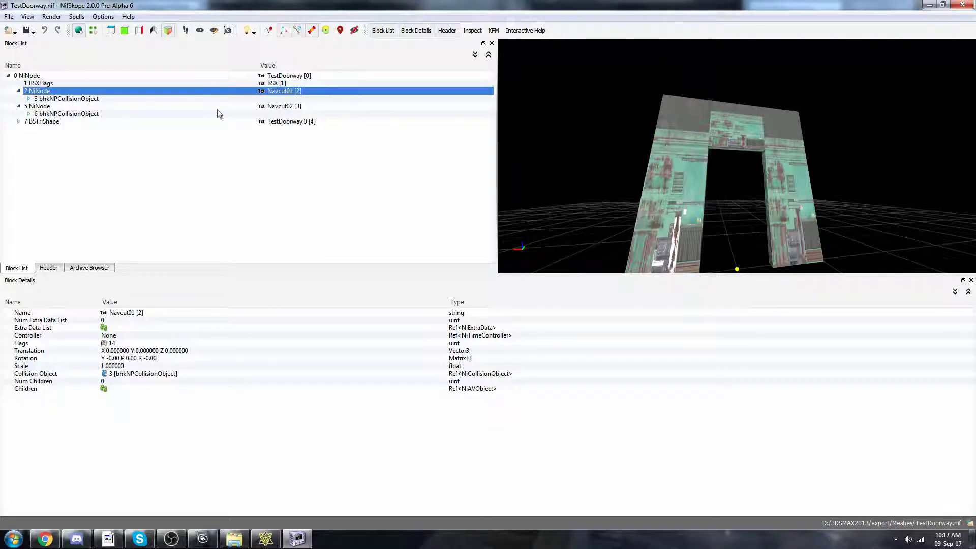
{"action": "left_click", "coordinate": [53, 107]}
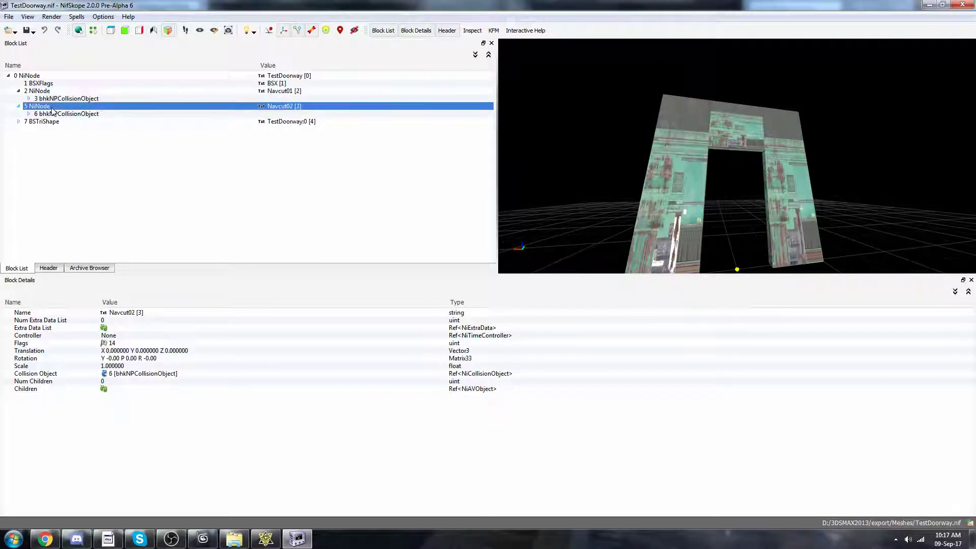
{"action": "left_click", "coordinate": [19, 91]}
{"action": "left_click", "coordinate": [18, 98]}
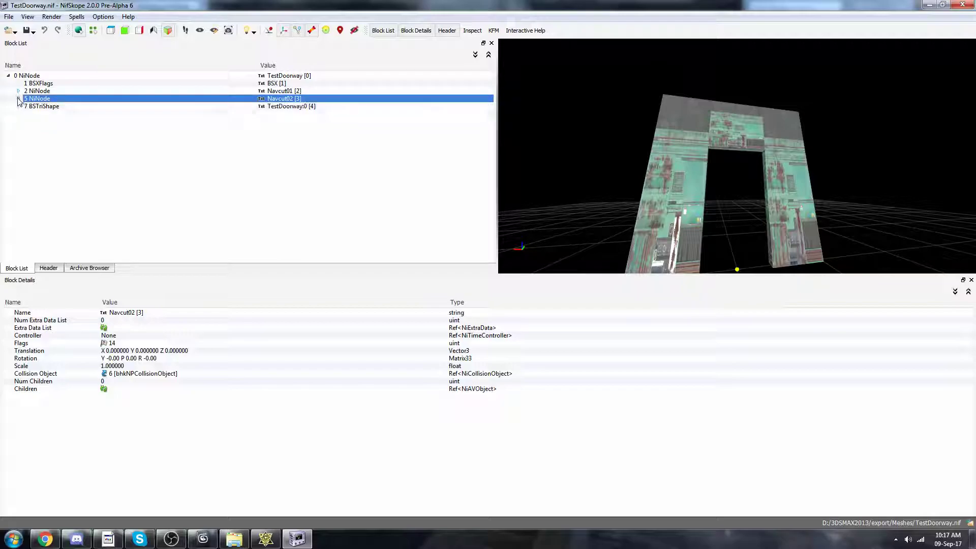
{"action": "left_click_drag", "start_coordinate": [772, 182], "coordinate": [779, 107]}
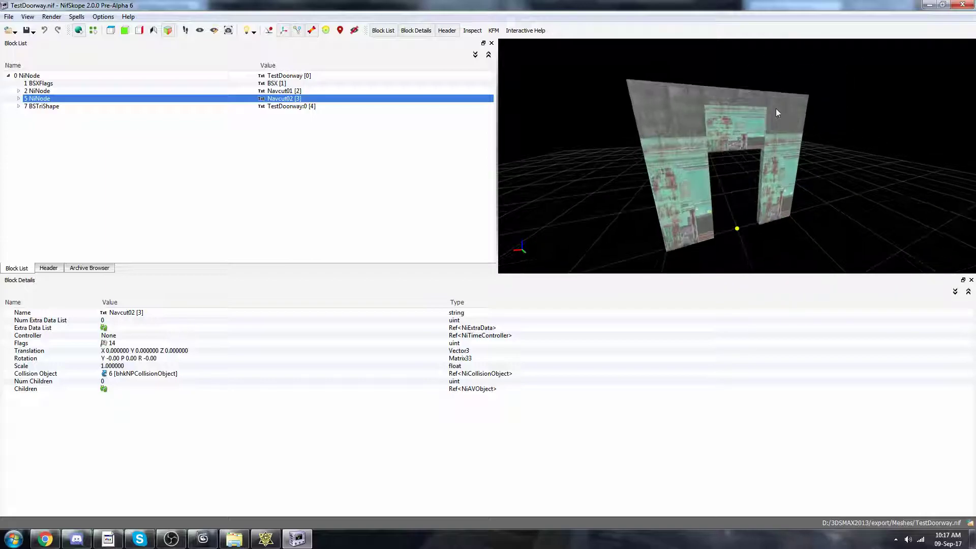
{"action": "left_click", "coordinate": [961, 4]}
- Switch to 3ds Max and examine the collision boxes on both doorway pillars from several angles
{"action": "left_click", "coordinate": [203, 539]}
{"action": "middle_click_drag", "start_coordinate": [483, 339], "coordinate": [397, 350]}
{"action": "scroll", "coordinate": [539, 340], "scroll_direction": "down", "scroll_amount": 3}
{"action": "scroll", "coordinate": [508, 351], "scroll_direction": "up", "scroll_amount": 3}
{"action": "scroll", "coordinate": [474, 365], "scroll_direction": "down", "scroll_amount": 3}
{"action": "middle_click_drag", "start_coordinate": [468, 332], "coordinate": [403, 284], "text": "alt"}
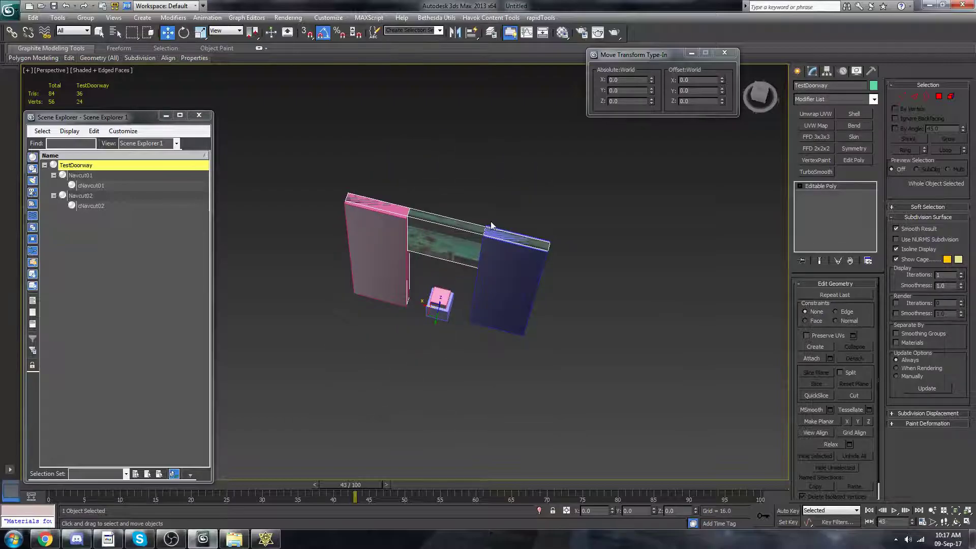
{"action": "middle_click_drag", "start_coordinate": [379, 408], "coordinate": [443, 288], "text": "alt"}
{"action": "middle_click_drag", "start_coordinate": [322, 354], "coordinate": [403, 373], "text": "alt"}
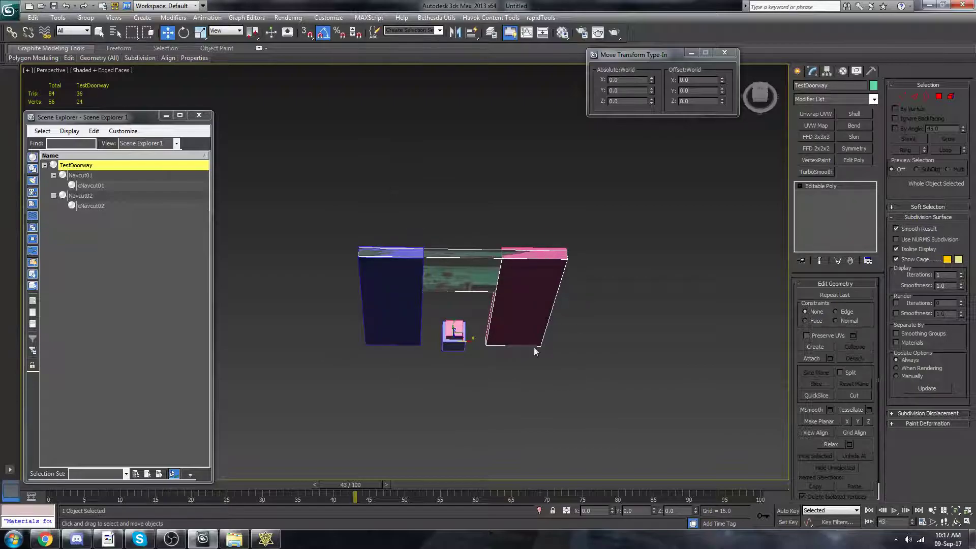
{"action": "middle_click_drag", "start_coordinate": [532, 322], "coordinate": [584, 396], "text": "alt"}
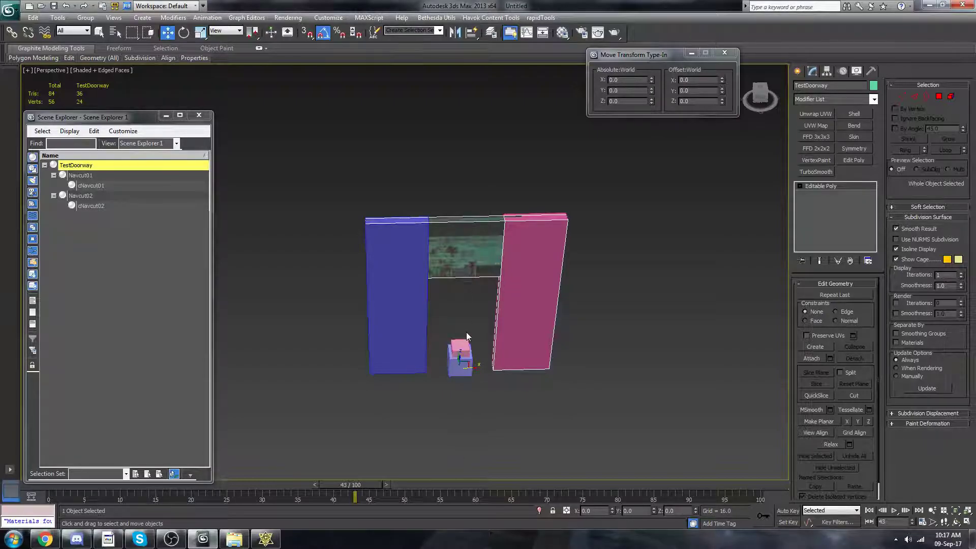
{"action": "middle_click_drag", "start_coordinate": [483, 353], "coordinate": [489, 314]}
- Isolate the doorway mesh and clone its lintel upward using Clone To Element
{"action": "key", "text": "alt+q"}
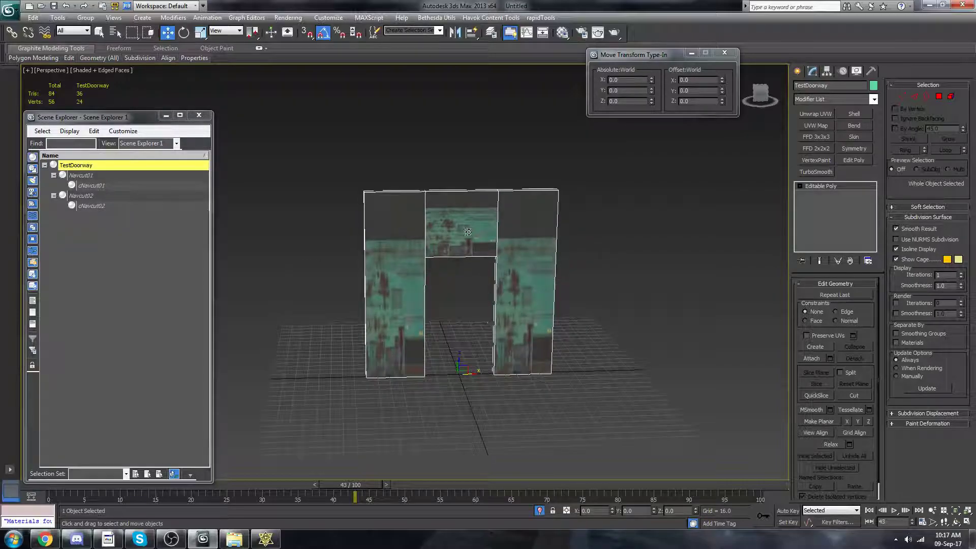
{"action": "key", "text": "5"}
{"action": "left_click", "coordinate": [467, 231]}
{"action": "left_click_drag", "start_coordinate": [464, 224], "coordinate": [485, 210], "text": "shift"}
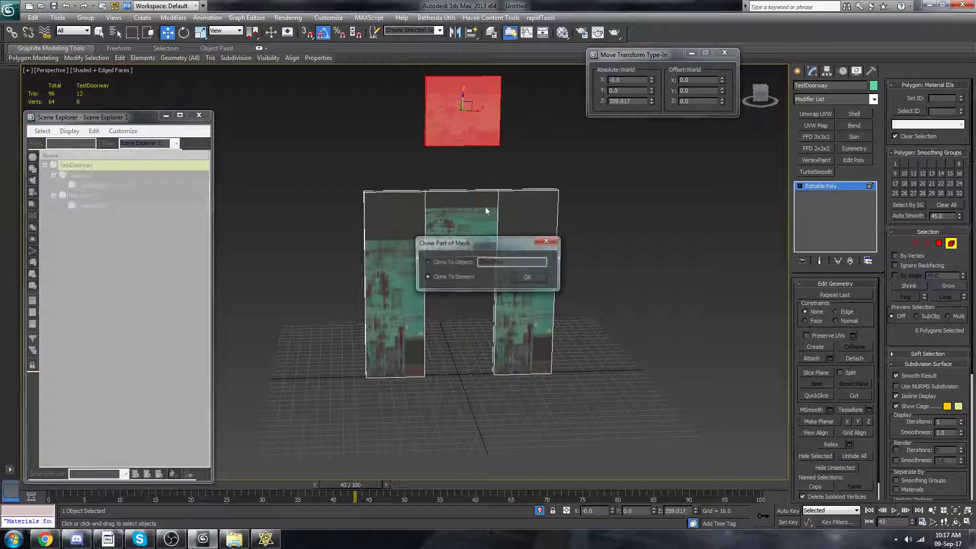
{"action": "left_click", "coordinate": [527, 277]}
- In wireframe, select the original lintel's four bottom vertices and raise them by 16 in Z
{"action": "key", "text": "F3"}
{"action": "key", "text": "1"}
{"action": "left_click_drag", "start_coordinate": [526, 259], "coordinate": [399, 295]}
{"action": "left_click", "coordinate": [625, 100]}
{"action": "double_click", "coordinate": [697, 100]}
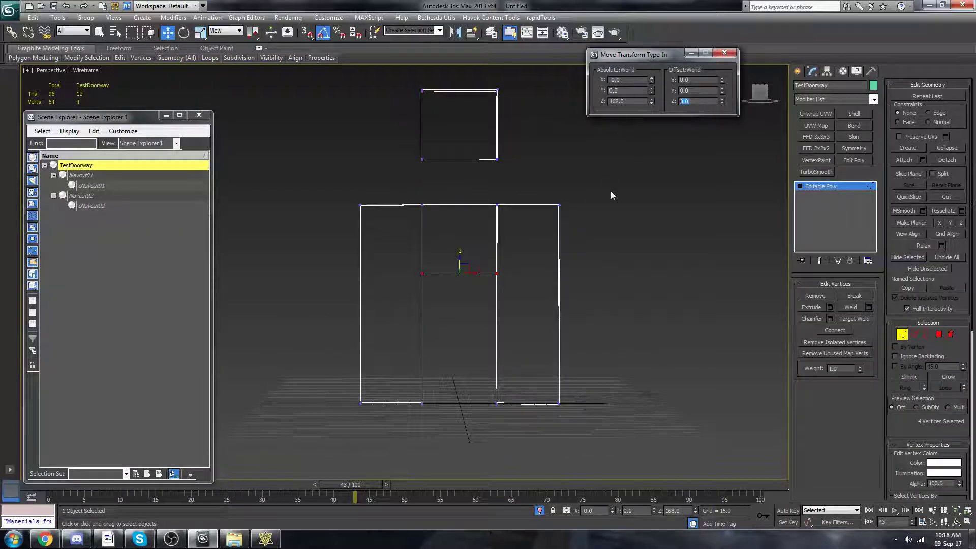
{"action": "type", "text": "16"}
{"action": "key", "text": "Return"}
- Select the cloned block's vertices and snap it down below the doorway, with its top at floor level
{"action": "middle_click_drag", "start_coordinate": [504, 277], "coordinate": [506, 279]}
{"action": "left_click_drag", "start_coordinate": [421, 96], "coordinate": [523, 173]}
{"action": "middle_click_drag", "start_coordinate": [520, 154], "coordinate": [550, 159], "text": "alt"}
{"action": "key", "text": "g"}
{"action": "key", "text": "s"}
{"action": "left_click_drag", "start_coordinate": [504, 96], "coordinate": [498, 392]}
{"action": "middle_click_drag", "start_coordinate": [498, 391], "coordinate": [497, 359]}
{"action": "middle_click_drag", "start_coordinate": [496, 359], "coordinate": [480, 256], "text": "alt"}
{"action": "scroll", "coordinate": [479, 288], "scroll_direction": "up", "scroll_amount": 2}
- Raise the cloned block's top vertices slightly above the floor and bring its bottom vertices up to floor level
{"action": "left_click_drag", "start_coordinate": [529, 295], "coordinate": [389, 352]}
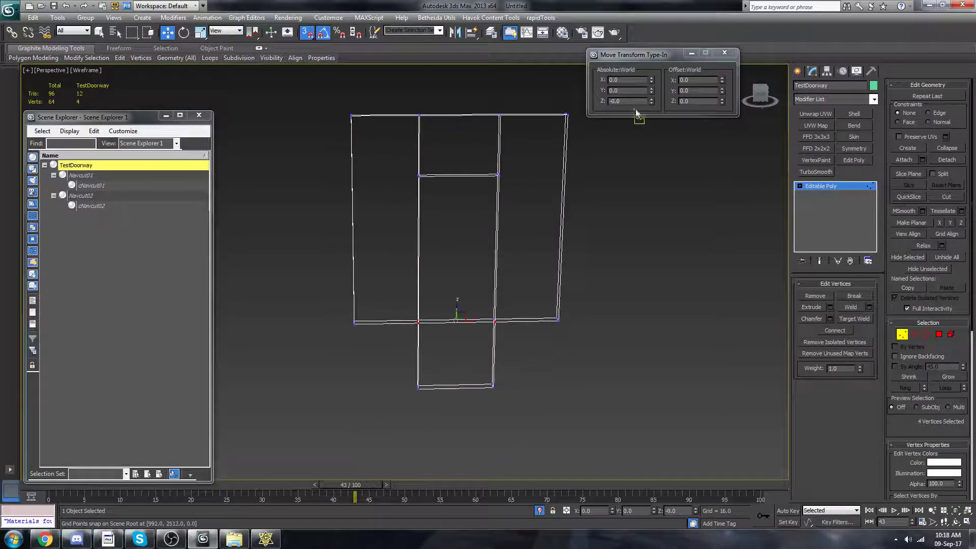
{"action": "left_click_drag", "start_coordinate": [636, 101], "coordinate": [541, 99]}
{"action": "type", "text": "188"}
{"action": "key", "text": "Return"}
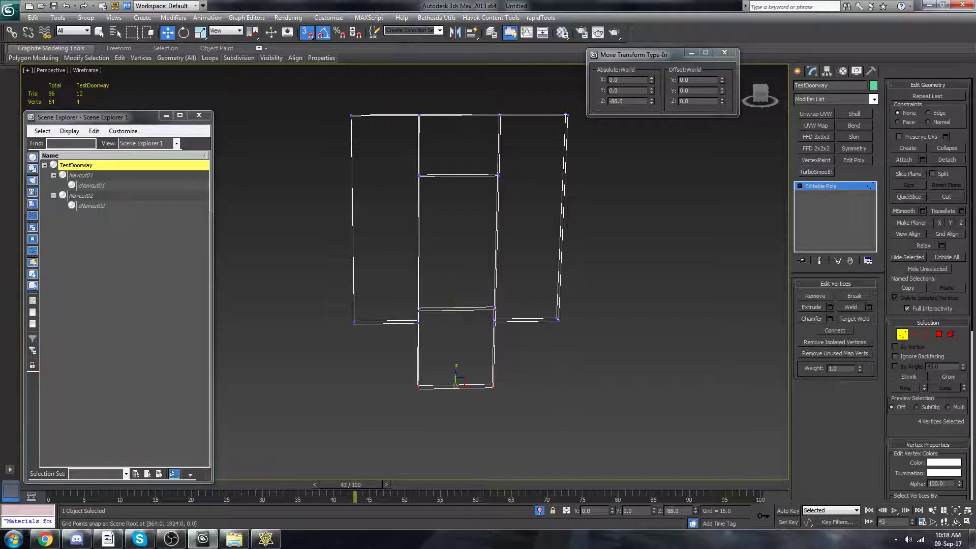
{"action": "right_click", "coordinate": [654, 101]}
- Restore the shaded display with edged faces, and leave vertex editing with snapping off
{"action": "mouse_move", "coordinate": [527, 279]}
{"action": "middle_mouse_down", "text": "alt"}
{"action": "mouse_move", "coordinate": [530, 331]}
{"action": "mouse_move", "coordinate": [403, 359]}
{"action": "mouse_move", "coordinate": [525, 359]}
{"action": "mouse_move", "coordinate": [479, 377]}
{"action": "middle_mouse_up", "text": "alt"}
{"action": "left_click", "coordinate": [94, 71]}
{"action": "left_click", "coordinate": [120, 93]}
{"action": "key", "text": "s"}
{"action": "key", "text": "1"}
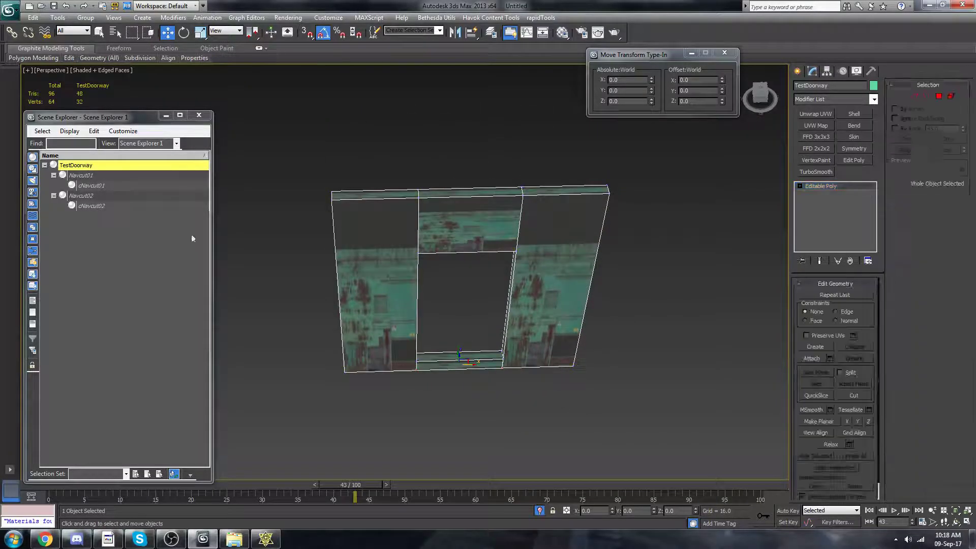
- Exit isolation to bring back the collision objects and view them together with the new threshold
{"action": "key", "text": "alt+q"}
{"action": "middle_click_drag", "start_coordinate": [480, 285], "coordinate": [538, 321], "text": "alt"}
{"action": "scroll", "coordinate": [502, 305], "scroll_direction": "up", "scroll_amount": 5}
{"action": "scroll", "coordinate": [591, 308], "scroll_direction": "down", "scroll_amount": 3}
{"action": "scroll", "coordinate": [497, 343], "scroll_direction": "up", "scroll_amount": 4}
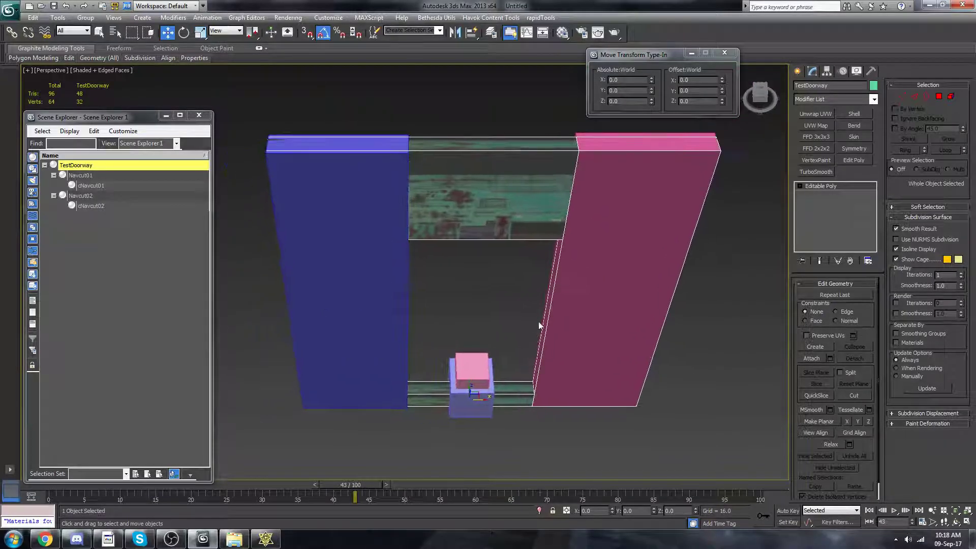
{"action": "scroll", "coordinate": [527, 282], "scroll_direction": "down", "scroll_amount": 4}
- Select the cNavcut02 pillar box and examine the collision boxes and the threshold between them from several angles
{"action": "left_click", "coordinate": [564, 229]}
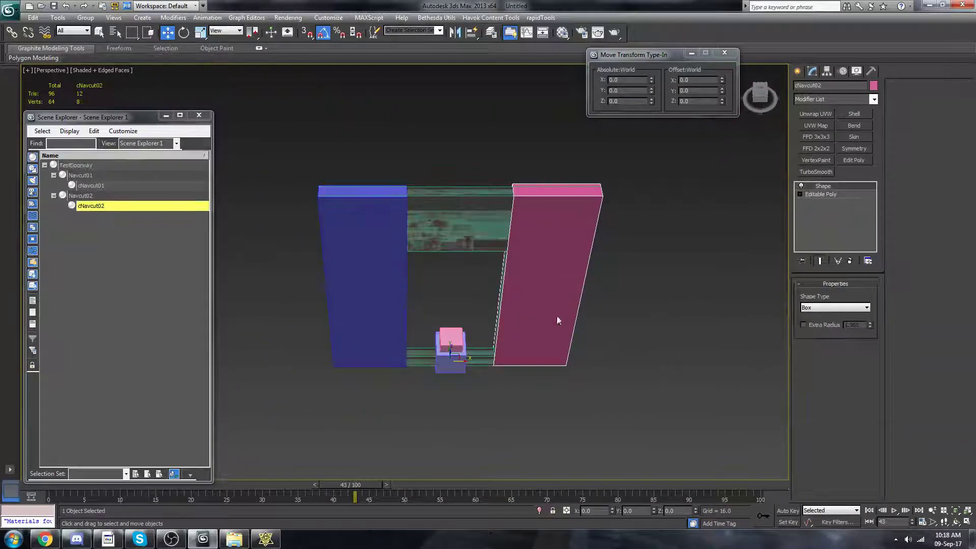
{"action": "middle_click_drag", "start_coordinate": [415, 373], "coordinate": [455, 322]}
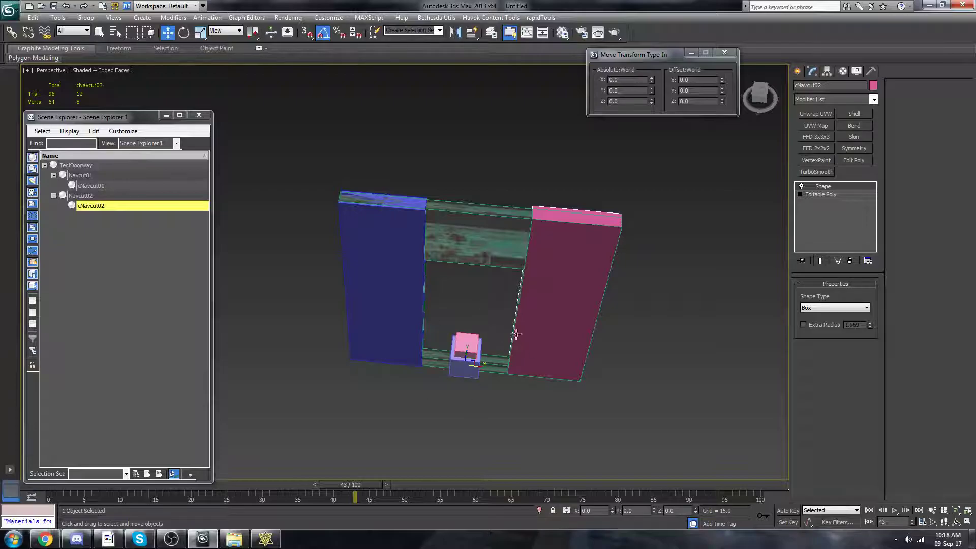
{"action": "middle_click_drag", "start_coordinate": [459, 399], "coordinate": [457, 339], "text": "alt"}
{"action": "scroll", "coordinate": [458, 339], "scroll_direction": "up", "scroll_amount": 3}
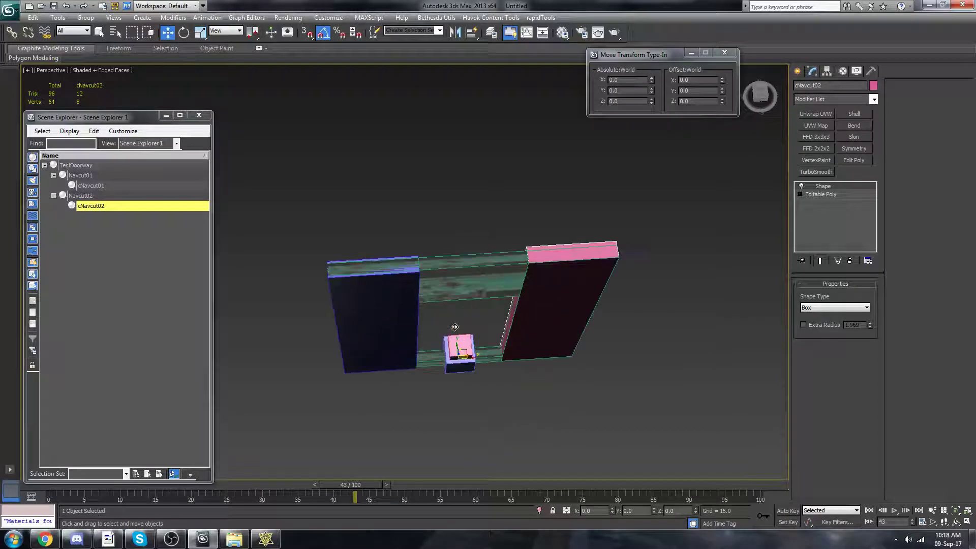
{"action": "scroll", "coordinate": [425, 340], "scroll_direction": "down", "scroll_amount": 2}
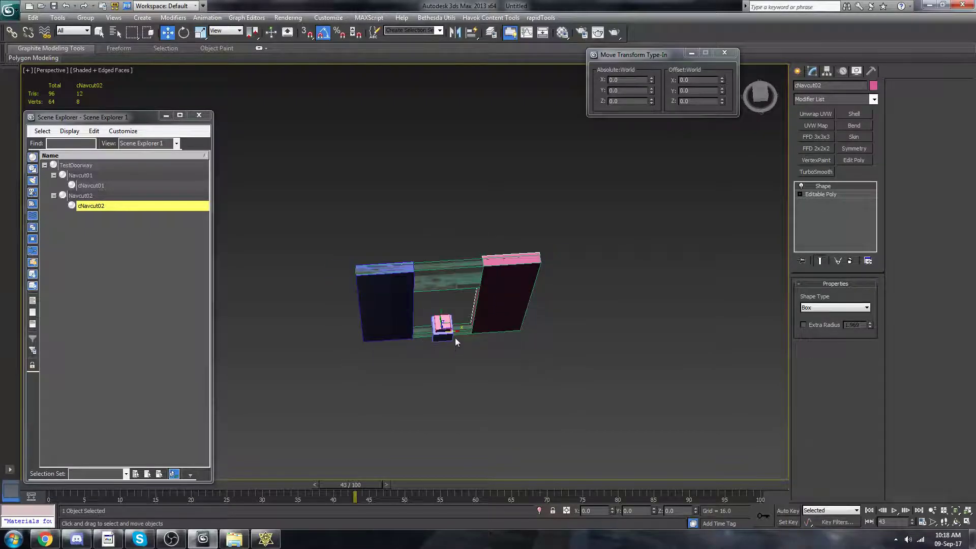
{"action": "middle_click_drag", "start_coordinate": [425, 342], "coordinate": [452, 312]}
- Select the whole doorway together with all its collision objects
{"action": "left_click_drag", "start_coordinate": [350, 206], "coordinate": [617, 334]}
{"action": "middle_click_drag", "start_coordinate": [589, 302], "coordinate": [582, 313]}
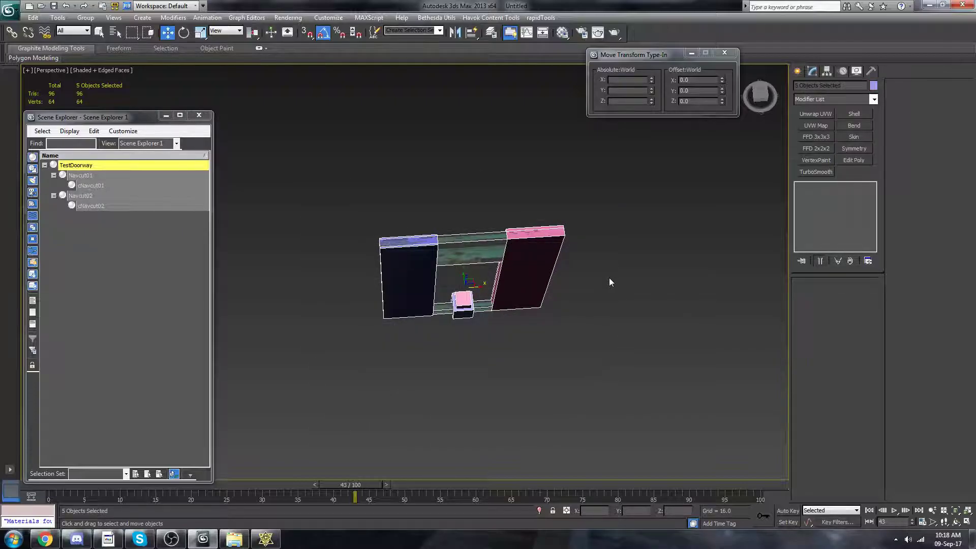
{"action": "middle_click_drag", "start_coordinate": [597, 267], "coordinate": [592, 285]}
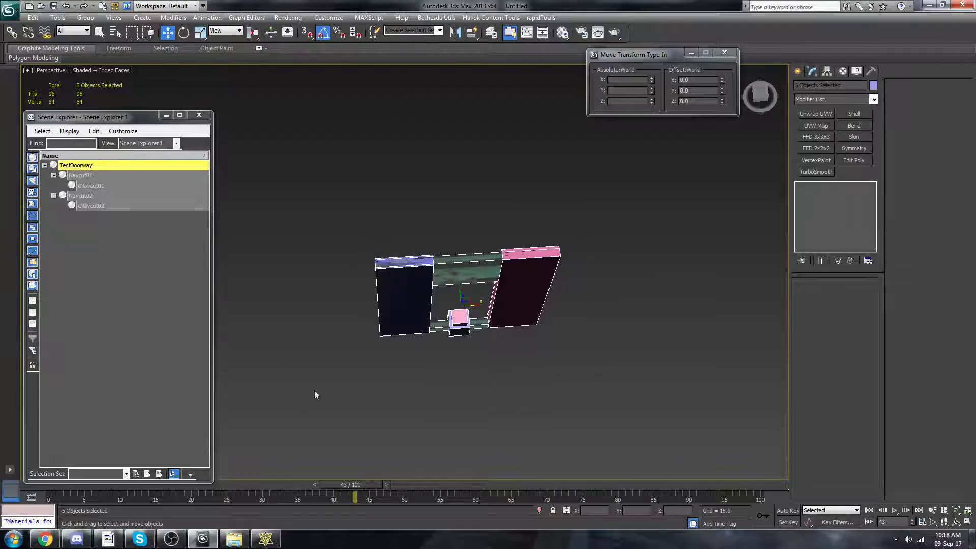
- Open ShackMetalPrefabMid01.nif from the Fallout4Resources Architecture/Shacks/Prefabs meshes folder in NifSkope
{"action": "key", "text": "super"}
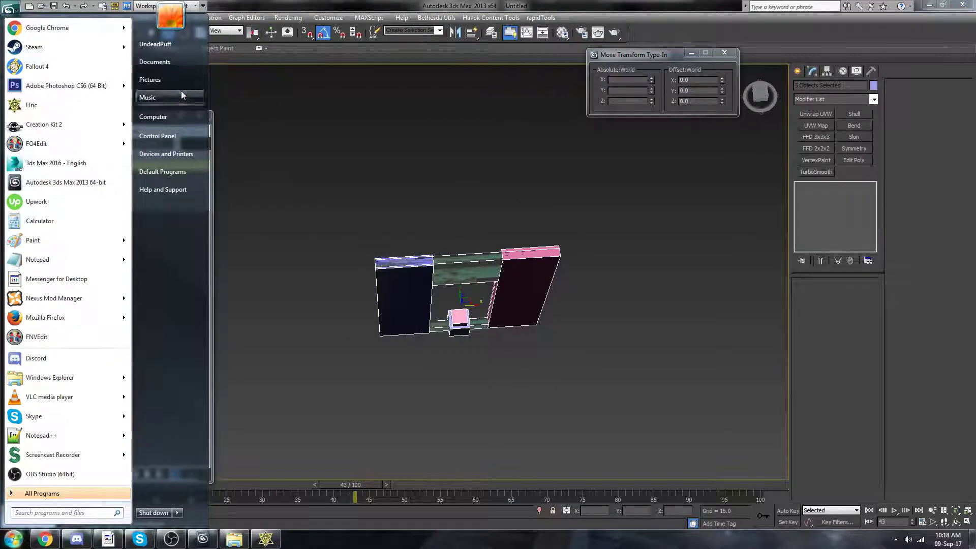
{"action": "left_click", "coordinate": [177, 119]}
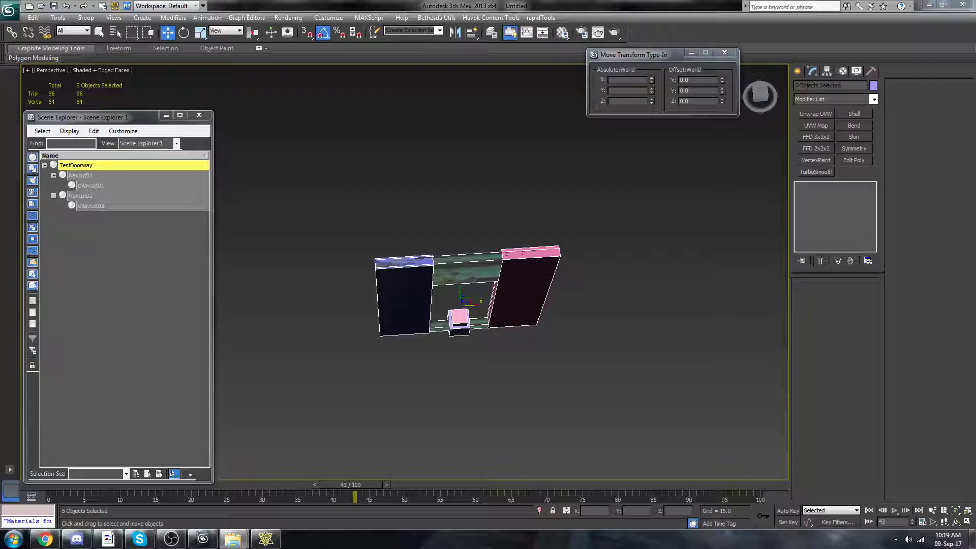
{"action": "left_click", "coordinate": [9, 10]}
{"action": "left_click", "coordinate": [9, 9]}
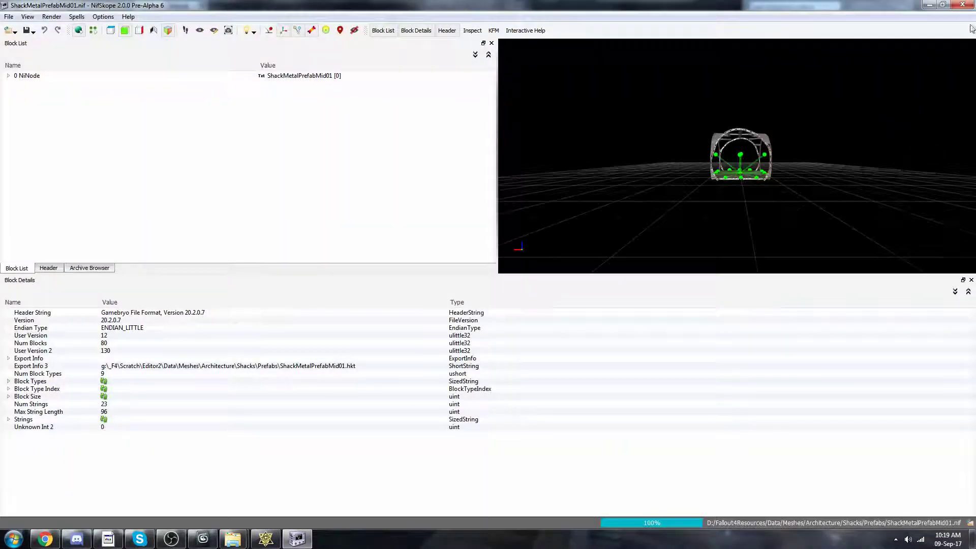
- Close ShackMetalPrefabMid01.nif in NifSkope, view ShackPrefabCompleteSm01.nif at an angle, and close it too
{"action": "left_click", "coordinate": [964, 6]}
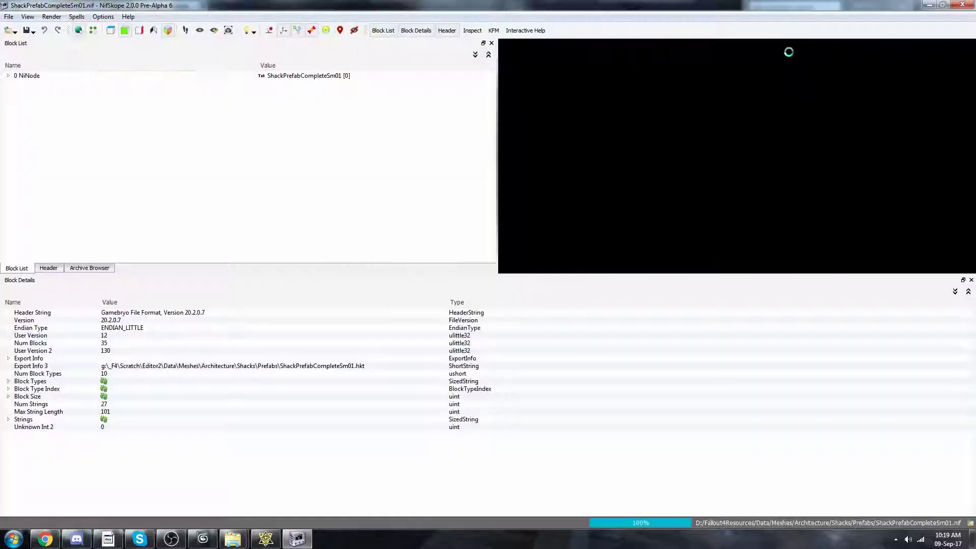
{"action": "left_click_drag", "start_coordinate": [832, 120], "coordinate": [793, 120]}
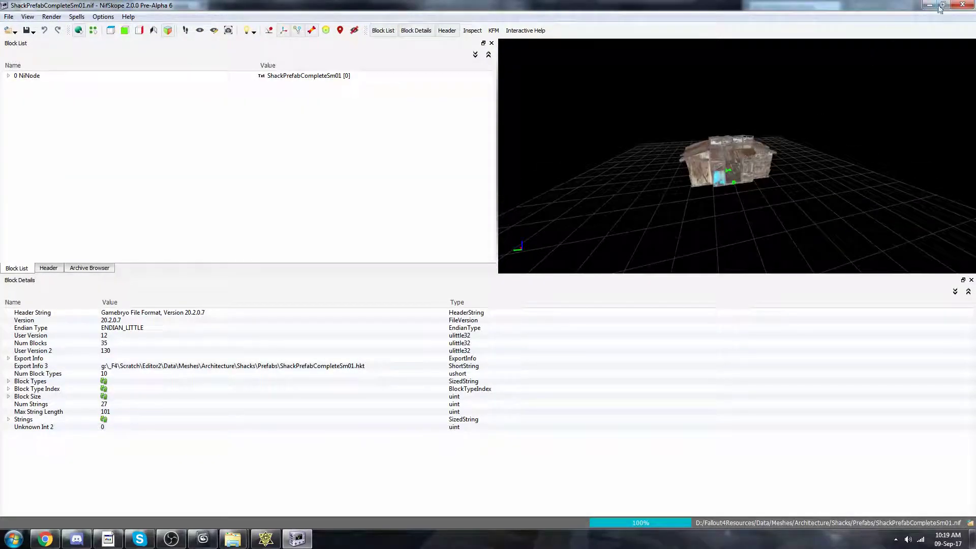
{"action": "left_click", "coordinate": [962, 4]}
- In 3ds Max, delete the selected doorway with its collision objects and display the home grid
{"action": "middle_click_drag", "start_coordinate": [498, 168], "coordinate": [499, 180]}
{"action": "key", "text": "Delete"}
{"action": "key", "text": "g"}
- Import ShackPrefabCompleteSm01.nif from the D:\3DSMAX2013\import folder
{"action": "left_click", "coordinate": [9, 9]}
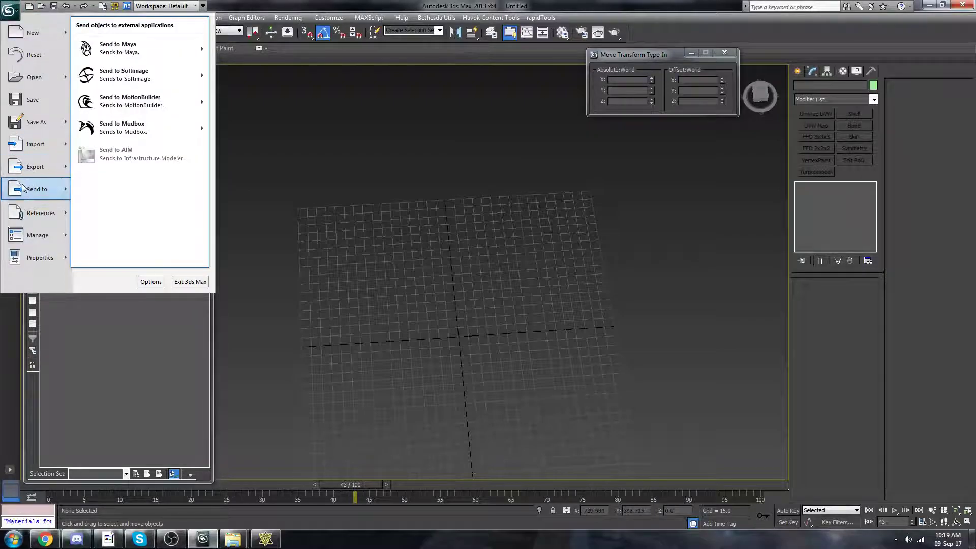
{"action": "mouse_move", "coordinate": [36, 174]}
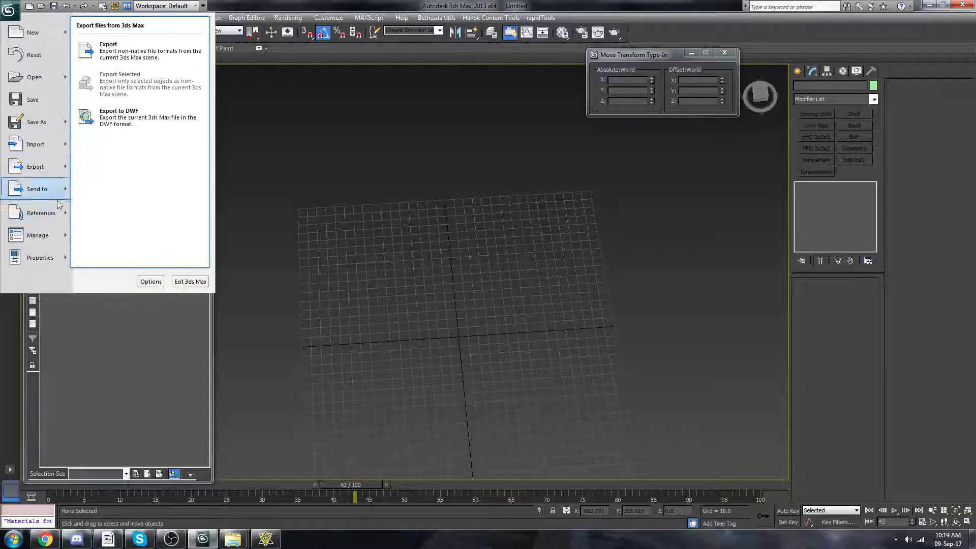
{"action": "left_click", "coordinate": [35, 144]}
{"action": "key", "text": "ctrl+v"}
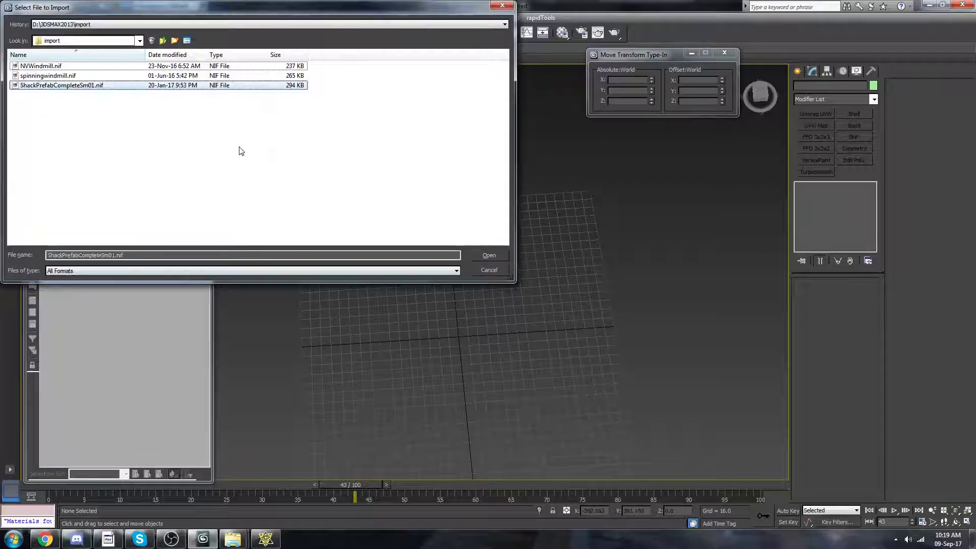
{"action": "key", "text": "Return"}
{"action": "middle_click_drag", "start_coordinate": [368, 225], "coordinate": [330, 188]}
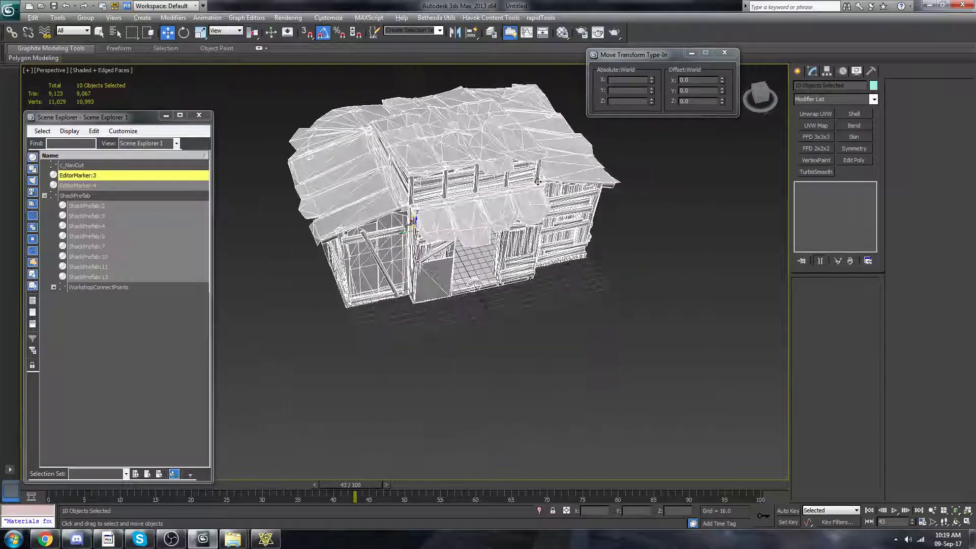
- Inspect the imported shack's entrance and select the ShackPrefab:3 mesh
{"action": "scroll", "coordinate": [460, 220], "scroll_direction": "up", "scroll_amount": 5}
{"action": "middle_click_drag", "start_coordinate": [478, 260], "coordinate": [461, 220], "text": "alt"}
{"action": "scroll", "coordinate": [460, 220], "scroll_direction": "down", "scroll_amount": 2}
{"action": "left_click", "coordinate": [511, 336]}
{"action": "middle_click_drag", "start_coordinate": [511, 335], "coordinate": [477, 370], "text": "alt"}
{"action": "left_click", "coordinate": [491, 302]}
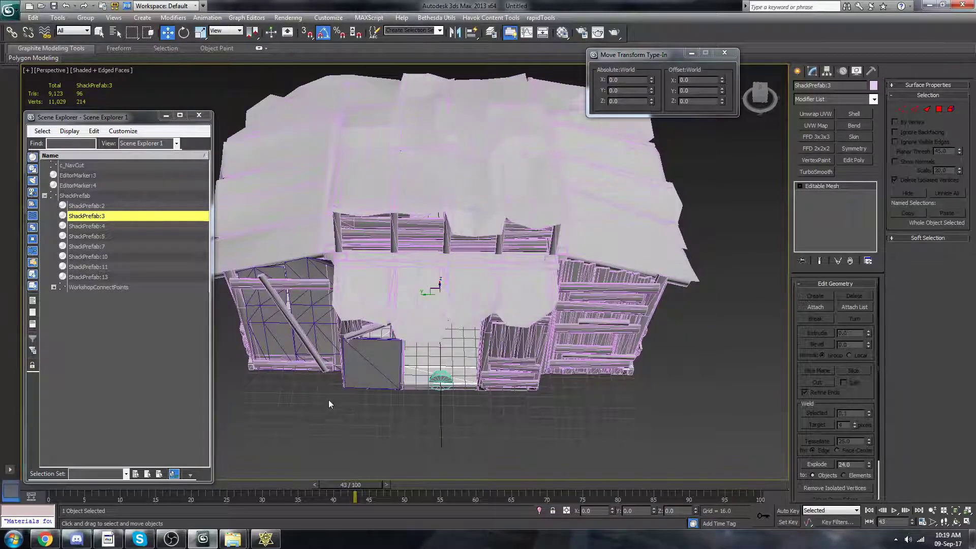
- Select ShackPrefab:5 and ShackPrefab:13 along the shack's front base and examine the framing from the side, underneath and front
{"action": "left_click_drag", "start_coordinate": [328, 400], "coordinate": [522, 386]}
{"action": "middle_click_drag", "start_coordinate": [344, 379], "coordinate": [353, 376], "text": "alt"}
{"action": "middle_click_drag", "start_coordinate": [508, 398], "coordinate": [504, 366], "text": "alt"}
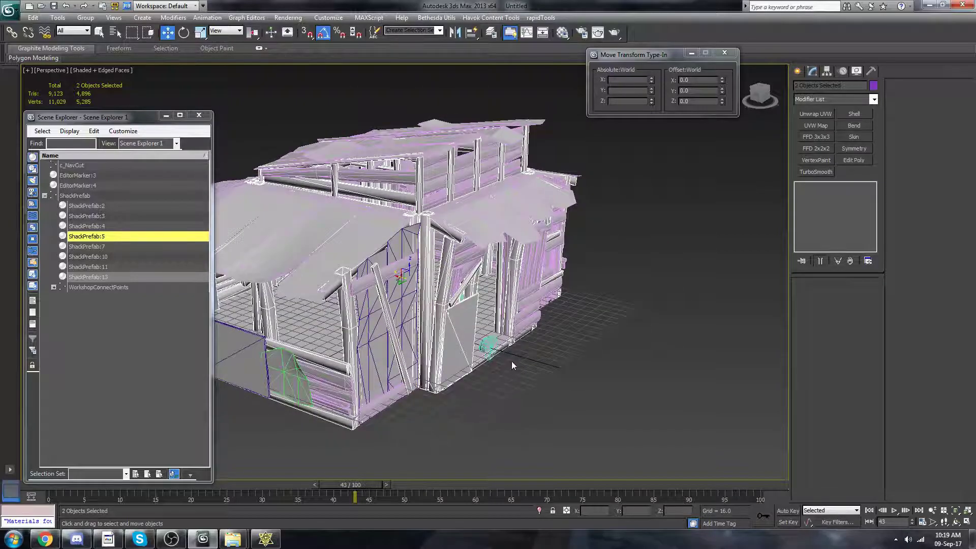
{"action": "middle_click_drag", "start_coordinate": [534, 378], "coordinate": [451, 139], "text": "alt"}
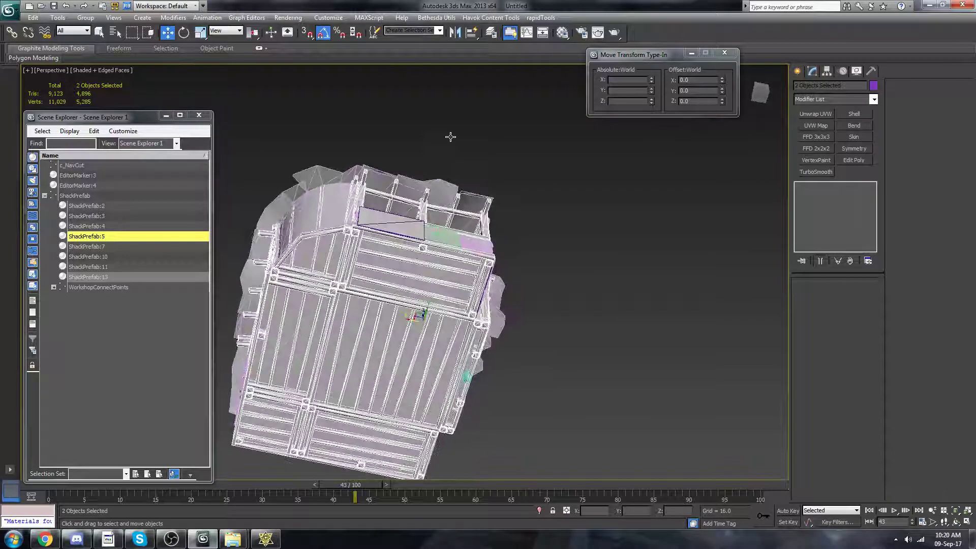
{"action": "middle_click_drag", "start_coordinate": [229, 362], "coordinate": [472, 395], "text": "alt"}
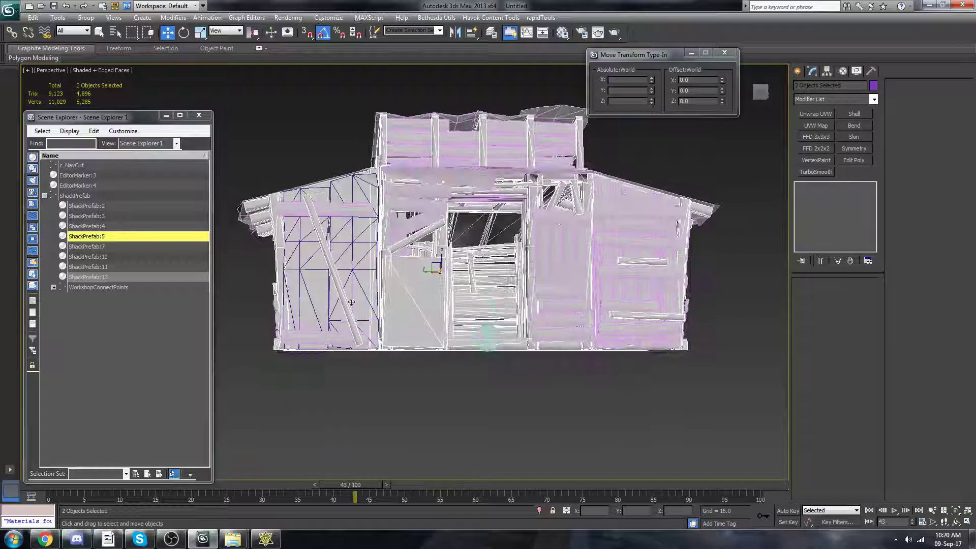
{"action": "middle_click_drag", "start_coordinate": [478, 347], "coordinate": [473, 355]}
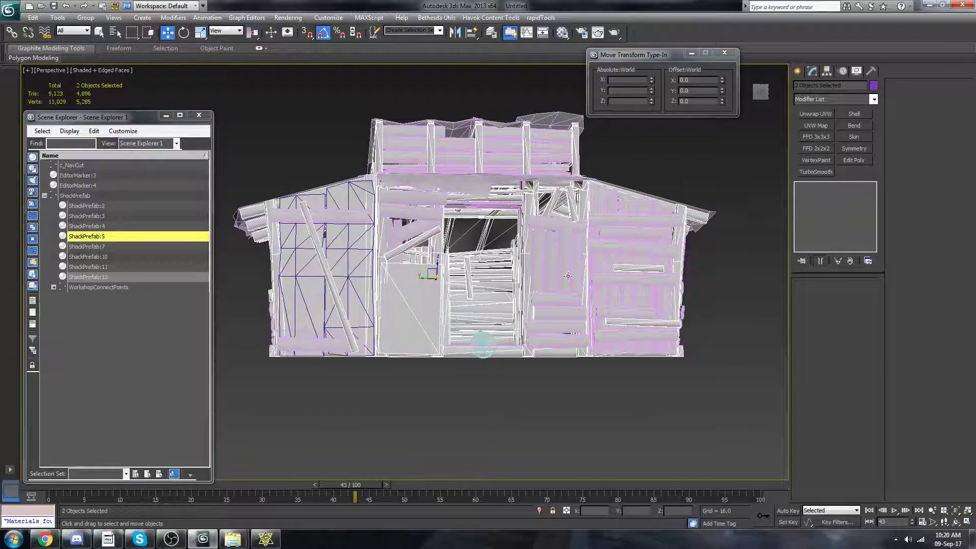
- Examine the shack's front walls around the doorway and select the ShackPrefab:4 wall planks
{"action": "scroll", "coordinate": [564, 274], "scroll_direction": "down", "scroll_amount": 3}
{"action": "middle_click_drag", "start_coordinate": [539, 253], "coordinate": [542, 299]}
{"action": "scroll", "coordinate": [543, 306], "scroll_direction": "up", "scroll_amount": 2}
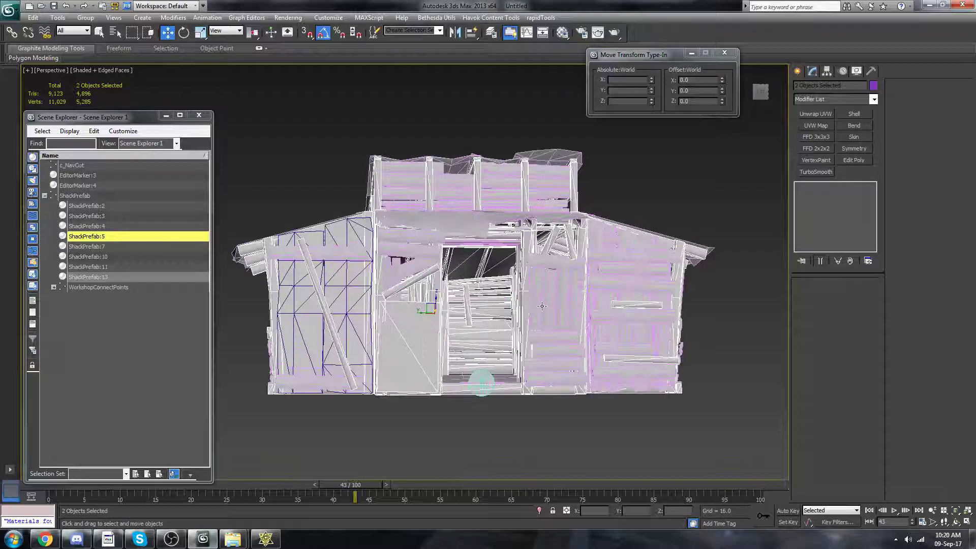
{"action": "scroll", "coordinate": [510, 297], "scroll_direction": "down", "scroll_amount": 3}
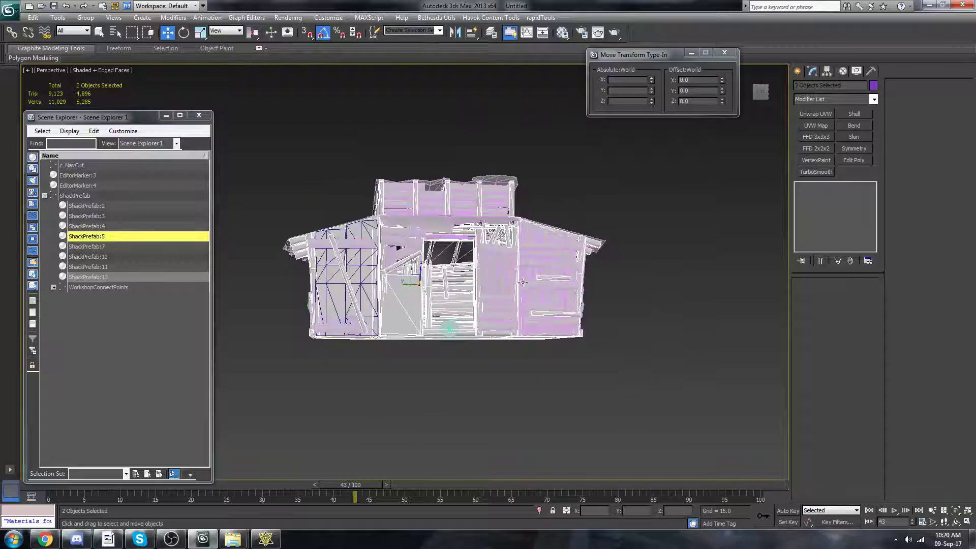
{"action": "scroll", "coordinate": [520, 284], "scroll_direction": "up", "scroll_amount": 3}
{"action": "middle_click_drag", "start_coordinate": [584, 281], "coordinate": [584, 370], "text": "alt"}
{"action": "left_click", "coordinate": [537, 294]}
{"action": "scroll", "coordinate": [558, 327], "scroll_direction": "down", "scroll_amount": 2}
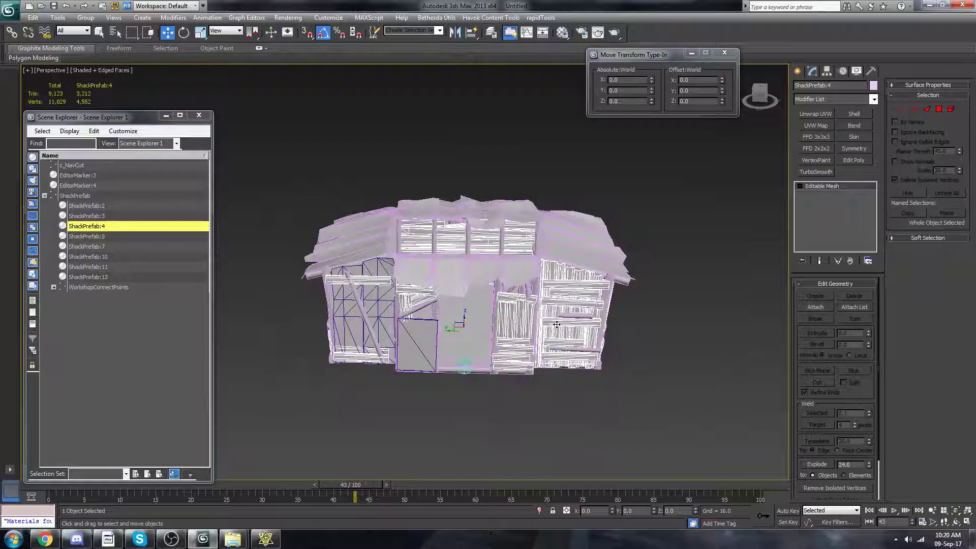
- Select every object of the imported shack, including c_NavCut, delete them all and display the home grid
{"action": "key", "text": "ctrl+a"}
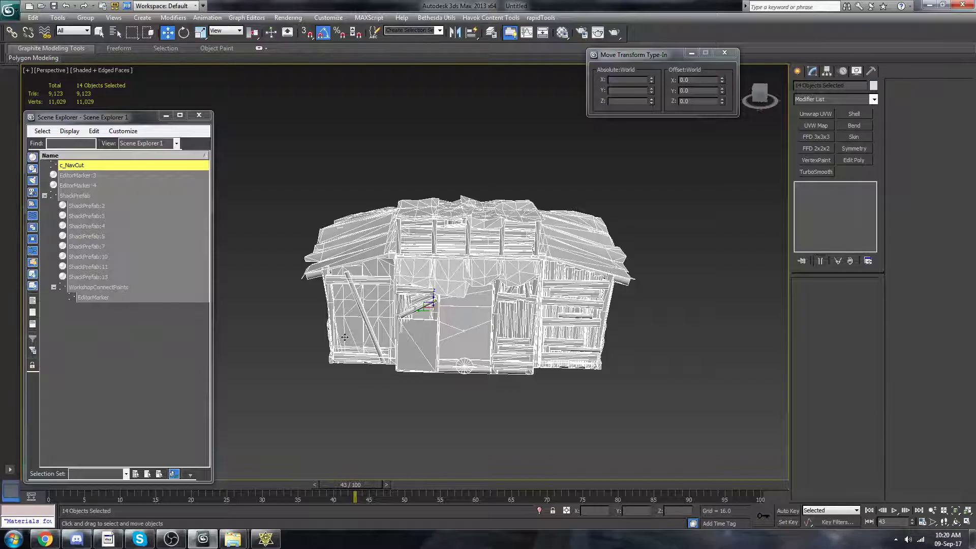
{"action": "left_click_drag", "start_coordinate": [489, 279], "coordinate": [495, 244]}
{"action": "scroll", "coordinate": [496, 245], "scroll_direction": "up", "scroll_amount": 3}
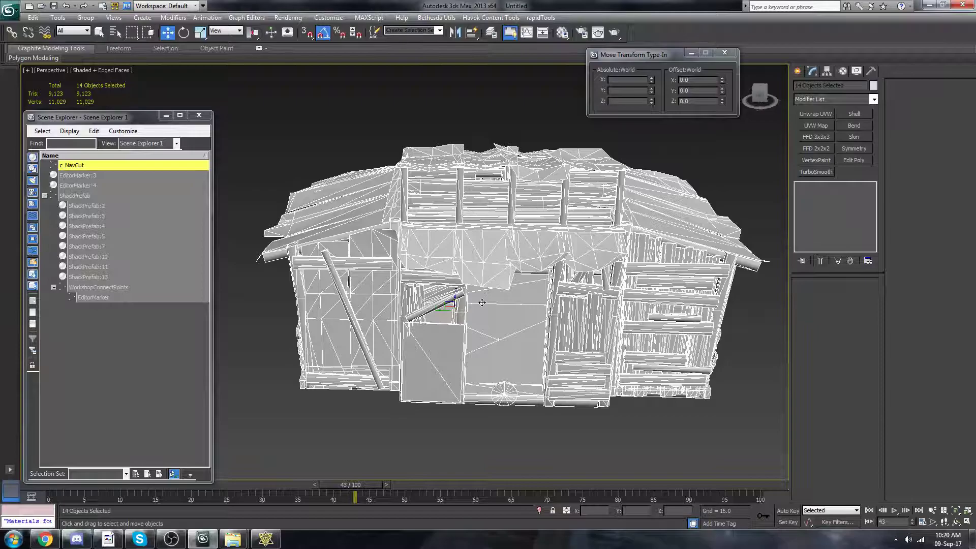
{"action": "scroll", "coordinate": [482, 302], "scroll_direction": "down", "scroll_amount": 3}
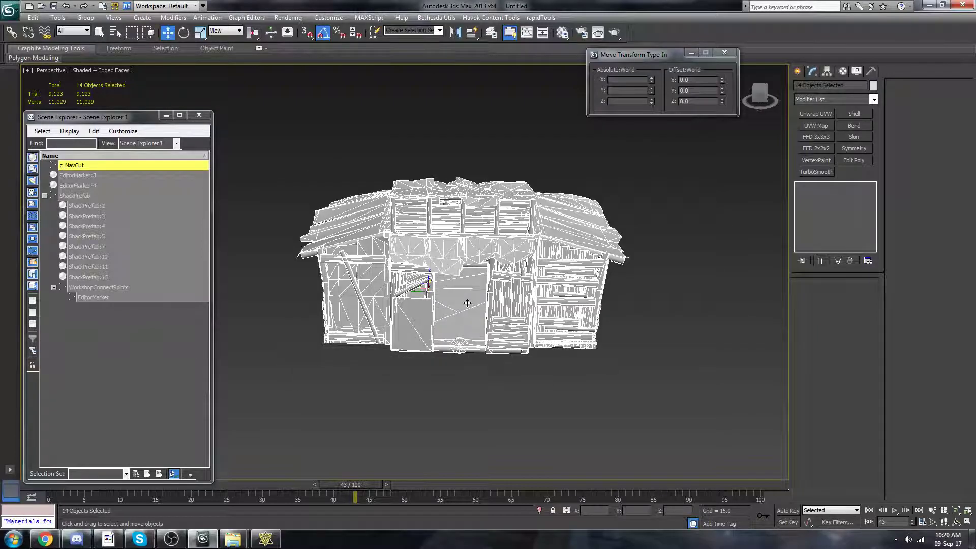
{"action": "key", "text": "Delete"}
{"action": "key", "text": "g"}
- Open SLRConveyorStaircaseC01Wide.max from the scenes folder for merging into the empty scene
{"action": "middle_click_drag", "start_coordinate": [474, 286], "coordinate": [481, 324], "text": "alt"}
{"action": "middle_click_drag", "start_coordinate": [482, 264], "coordinate": [476, 299]}
{"action": "left_click", "coordinate": [2, 2]}
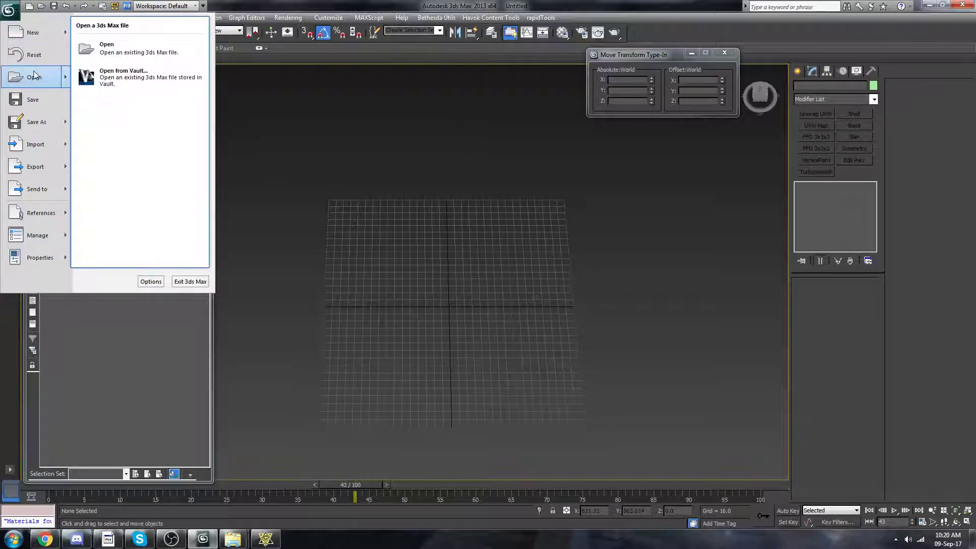
{"action": "mouse_move", "coordinate": [35, 145]}
{"action": "left_click", "coordinate": [171, 86]}
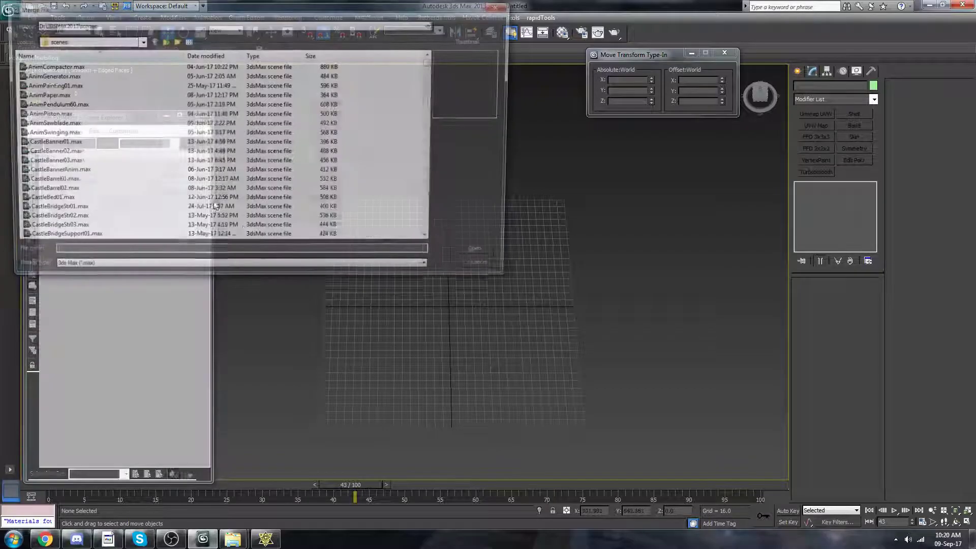
{"action": "scroll", "coordinate": [141, 182], "scroll_direction": "down", "scroll_amount": 5}
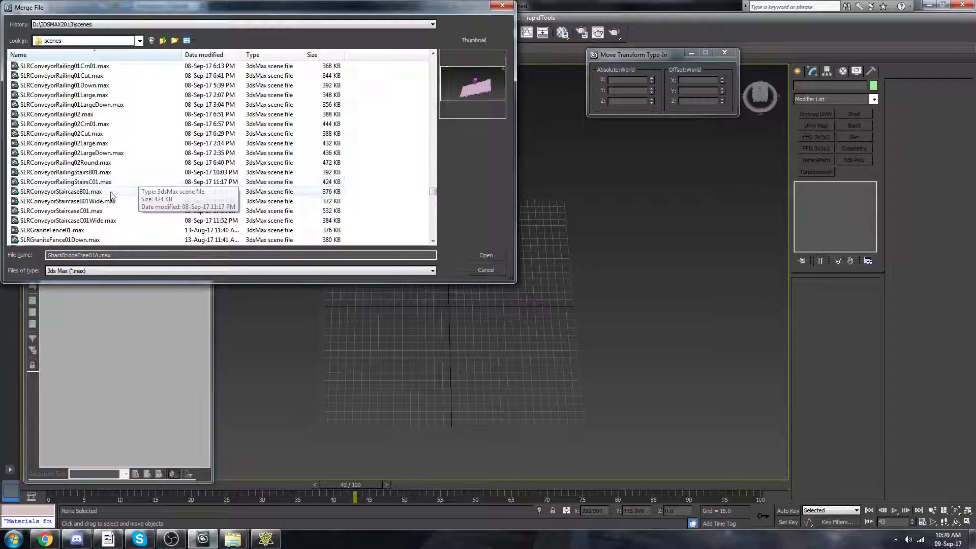
{"action": "left_click", "coordinate": [114, 212]}
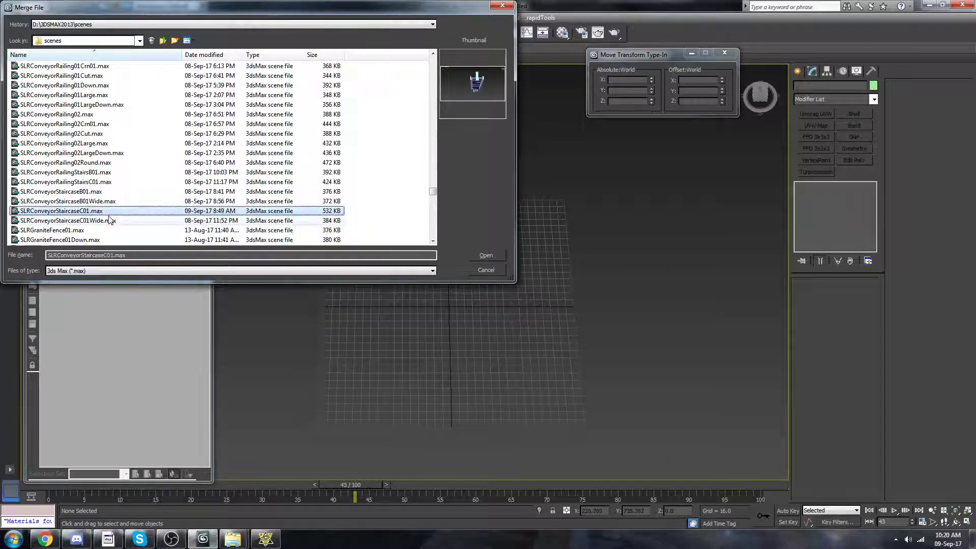
{"action": "double_click", "coordinate": [105, 222]}
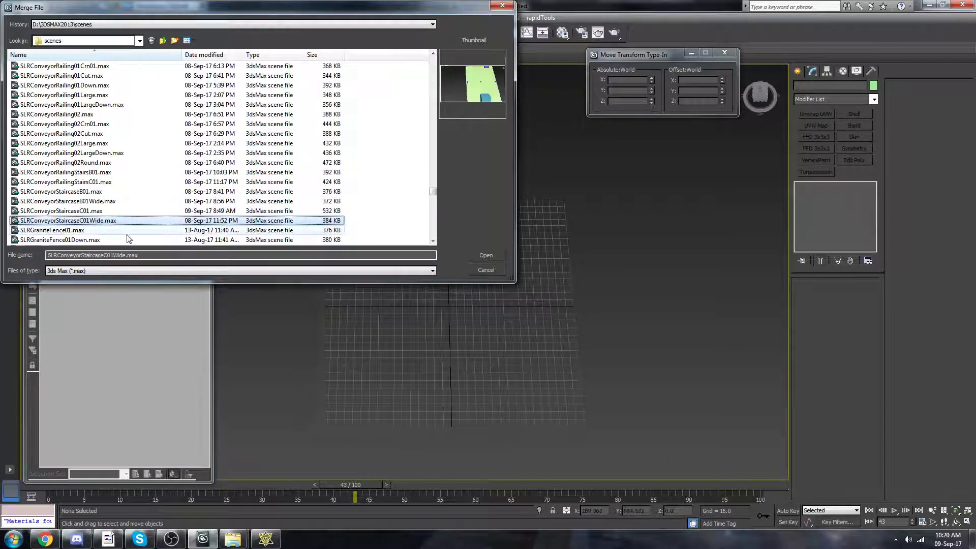
- Merge the SLRConveyorStaircaseC01Wide, cm, HELPER and cHelper objects into the scene, leaving out the WorkshopConnectPoints nodes
{"action": "left_click", "coordinate": [431, 192]}
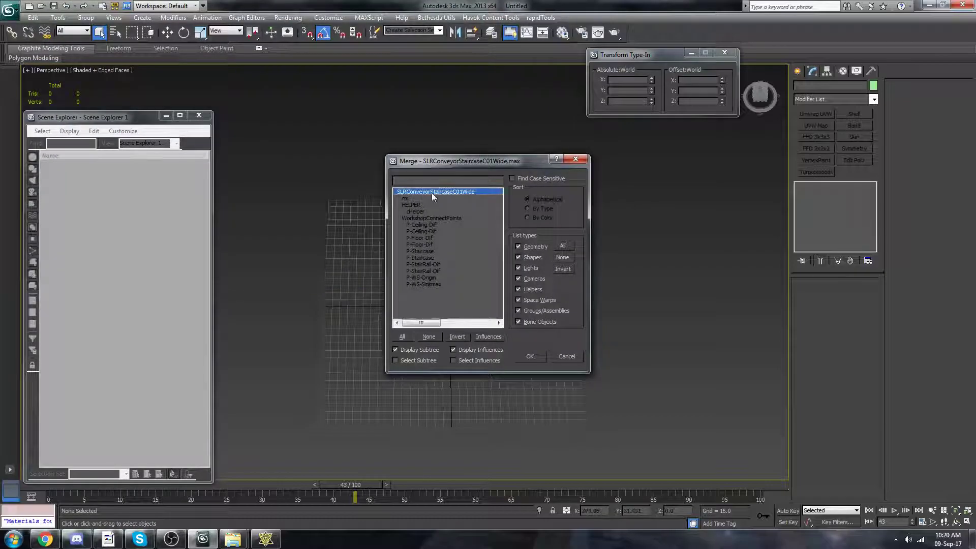
{"action": "left_click", "coordinate": [428, 277], "text": "shift"}
{"action": "left_click", "coordinate": [412, 218], "text": "shift"}
{"action": "left_click", "coordinate": [434, 211], "text": "shift"}
{"action": "left_click", "coordinate": [531, 357]}
{"action": "key", "text": "w"}
{"action": "middle_click_drag", "start_coordinate": [558, 347], "coordinate": [497, 288]}
{"action": "key", "text": "g"}
{"action": "scroll", "coordinate": [571, 300], "scroll_direction": "up", "scroll_amount": 4}
{"action": "key", "text": "g"}
- Isolate SLRConveyorStaircaseC01Wide, turn off edged faces, and examine its steps and side rails from several angles
{"action": "left_click", "coordinate": [101, 166]}
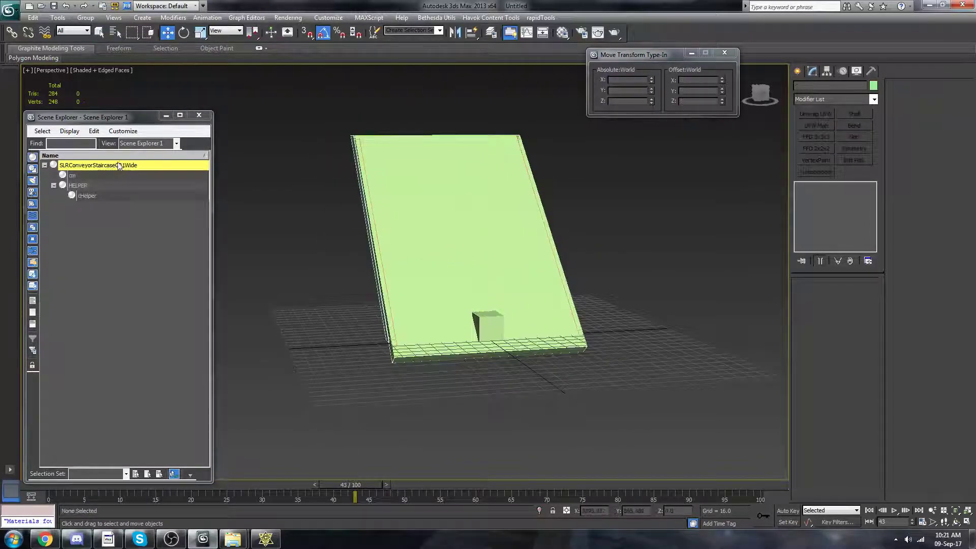
{"action": "mouse_move", "coordinate": [510, 294]}
{"action": "middle_mouse_down", "text": "alt"}
{"action": "mouse_move", "coordinate": [384, 318]}
{"action": "mouse_move", "coordinate": [506, 327]}
{"action": "mouse_move", "coordinate": [608, 366]}
{"action": "mouse_move", "coordinate": [644, 359]}
{"action": "mouse_move", "coordinate": [584, 352]}
{"action": "mouse_move", "coordinate": [565, 334]}
{"action": "mouse_move", "coordinate": [490, 329]}
{"action": "mouse_move", "coordinate": [559, 227]}
{"action": "mouse_move", "coordinate": [434, 323]}
{"action": "middle_mouse_up", "text": "alt"}
{"action": "key", "text": "F4"}
{"action": "middle_click_drag", "start_coordinate": [517, 359], "coordinate": [469, 294], "text": "alt"}
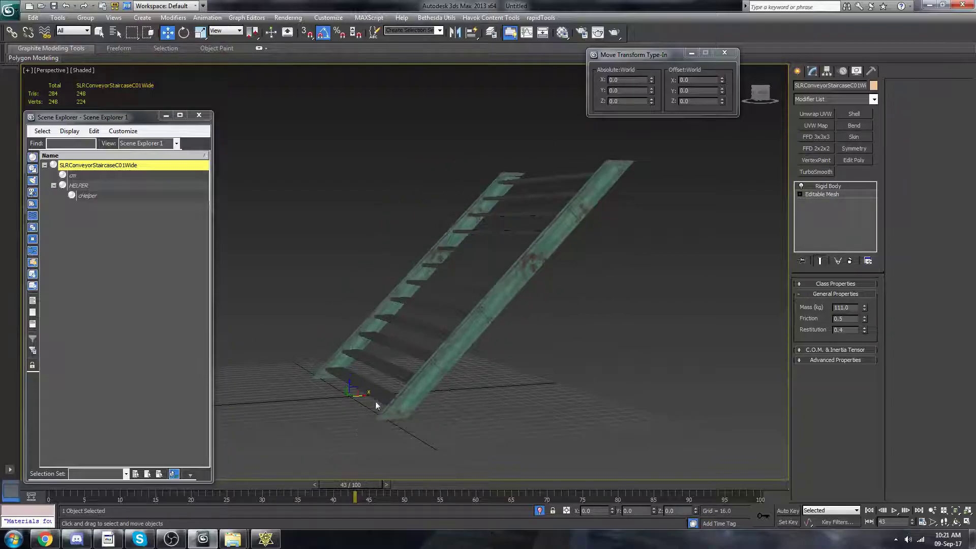
{"action": "middle_click_drag", "start_coordinate": [473, 292], "coordinate": [591, 312], "text": "alt"}
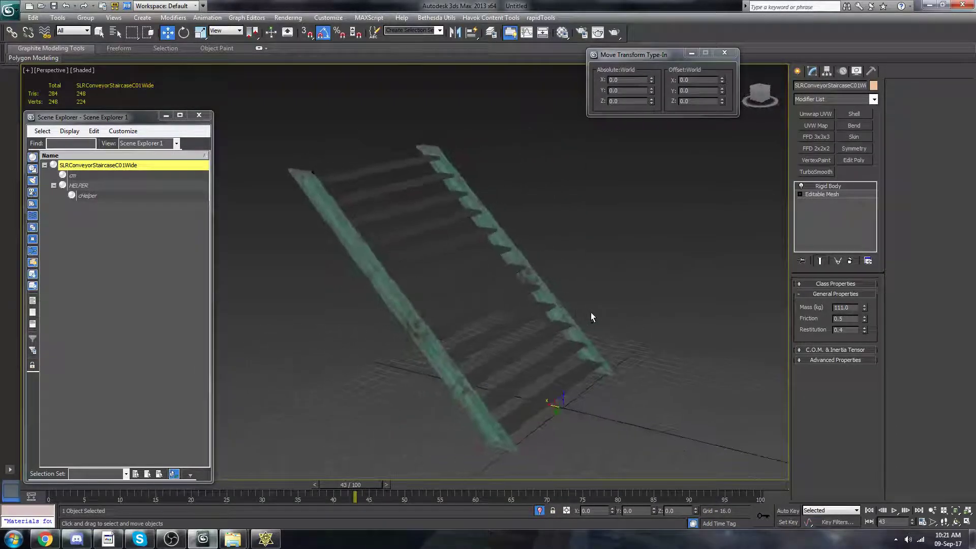
{"action": "middle_click_drag", "start_coordinate": [573, 345], "coordinate": [560, 334], "text": "alt"}
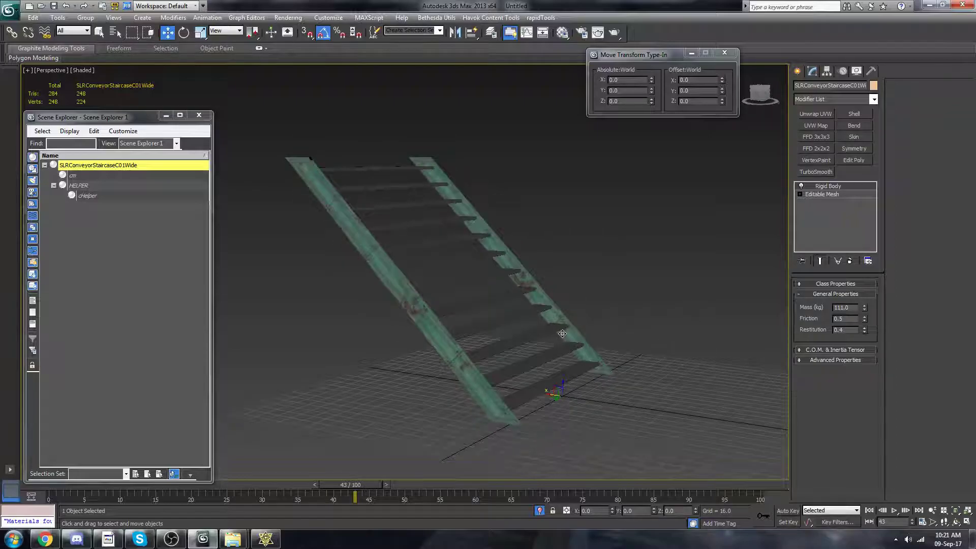
{"action": "middle_click_drag", "start_coordinate": [603, 366], "coordinate": [524, 376], "text": "alt"}
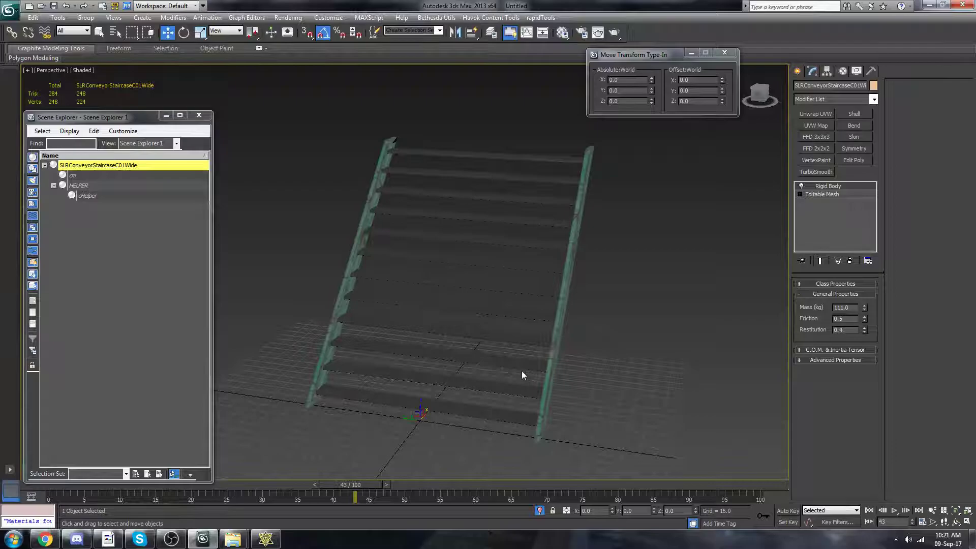
{"action": "middle_click_drag", "start_coordinate": [490, 305], "coordinate": [476, 330], "text": "alt"}
- Exit isolation, then isolate the staircase mesh together with HELPER and cHelper
{"action": "key", "text": "alt+q"}
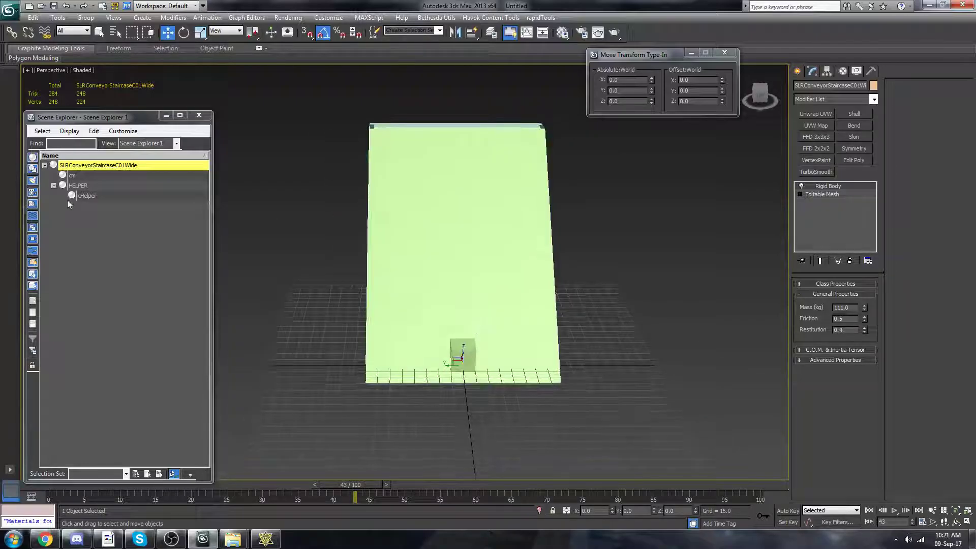
{"action": "left_click", "coordinate": [87, 197]}
{"action": "left_click", "coordinate": [80, 186], "text": "ctrl"}
{"action": "left_click", "coordinate": [102, 166], "text": "ctrl"}
{"action": "middle_click_drag", "start_coordinate": [423, 225], "coordinate": [495, 255]}
{"action": "key", "text": "alt+q"}
- Select the cHelper ramp and compare its lower end with the staircase steps in wireframe and shaded views
{"action": "left_click", "coordinate": [489, 279]}
{"action": "key", "text": "F3"}
{"action": "middle_click_drag", "start_coordinate": [497, 351], "coordinate": [514, 286], "text": "alt"}
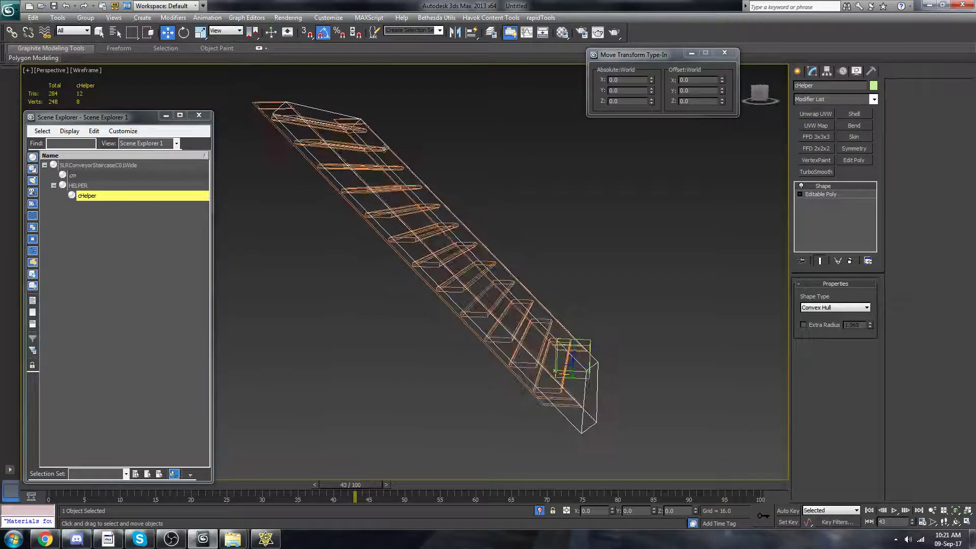
{"action": "key", "text": "F3"}
{"action": "mouse_move", "coordinate": [601, 374]}
{"action": "middle_mouse_down", "text": "alt"}
{"action": "mouse_move", "coordinate": [553, 362]}
{"action": "mouse_move", "coordinate": [445, 366]}
{"action": "mouse_move", "coordinate": [608, 368]}
{"action": "mouse_move", "coordinate": [501, 336]}
{"action": "mouse_move", "coordinate": [522, 353]}
{"action": "middle_mouse_up", "text": "alt"}
{"action": "mouse_move", "coordinate": [599, 388]}
{"action": "middle_mouse_down", "text": "alt"}
{"action": "mouse_move", "coordinate": [630, 407]}
{"action": "mouse_move", "coordinate": [617, 401]}
{"action": "mouse_move", "coordinate": [597, 336]}
{"action": "middle_mouse_up", "text": "alt"}
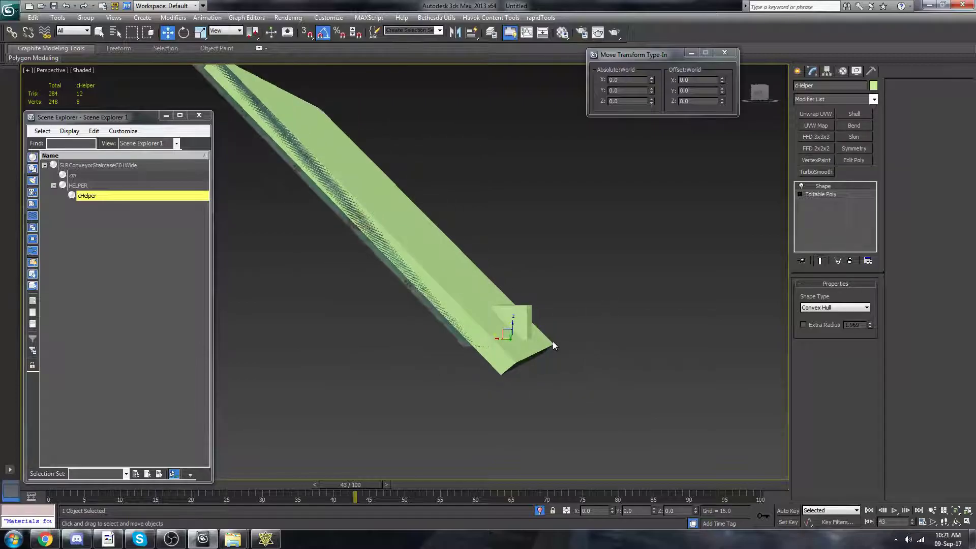
{"action": "middle_click_drag", "start_coordinate": [623, 441], "coordinate": [564, 419], "text": "alt"}
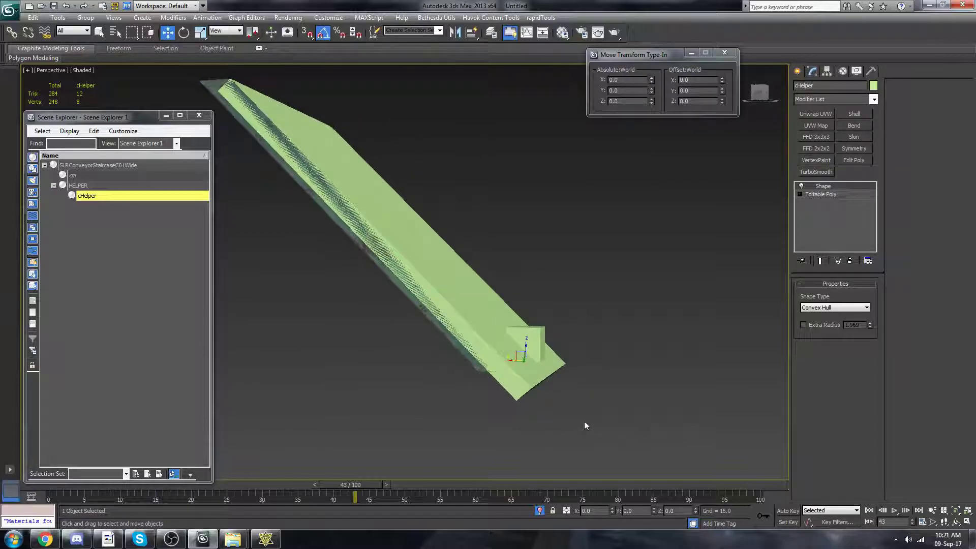
{"action": "middle_click_drag", "start_coordinate": [481, 316], "coordinate": [568, 374], "text": "alt"}
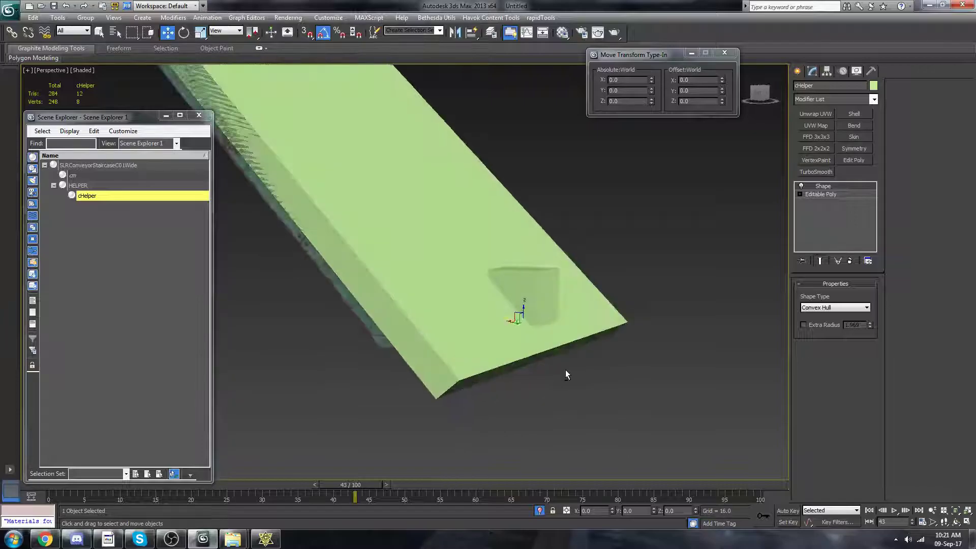
{"action": "key", "text": "F3"}
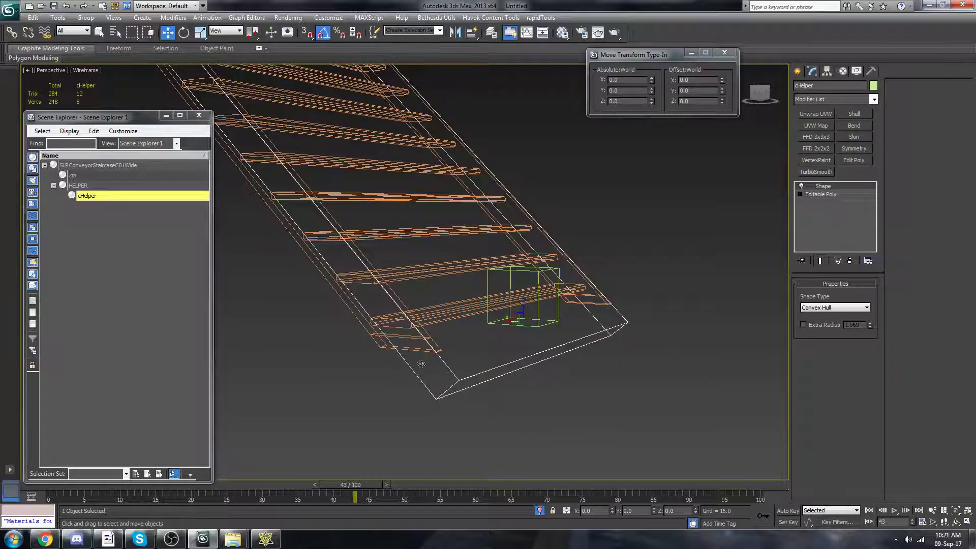
{"action": "key", "text": "F3"}
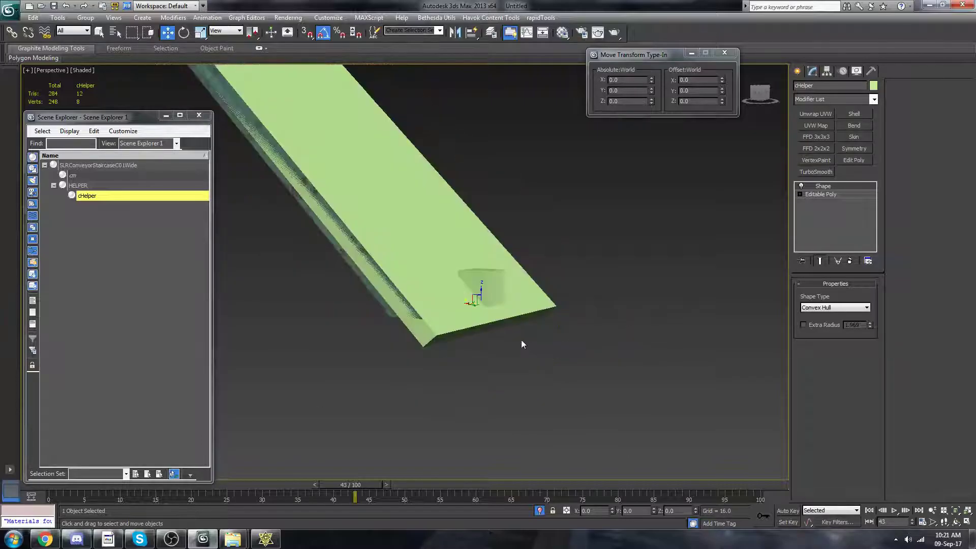
- Examine how the cHelper ramp covers the staircase steps and extends past its lower end from both sides and the front
{"action": "middle_click_drag", "start_coordinate": [523, 342], "coordinate": [520, 376], "text": "alt"}
{"action": "middle_click_drag", "start_coordinate": [456, 288], "coordinate": [358, 325], "text": "alt"}
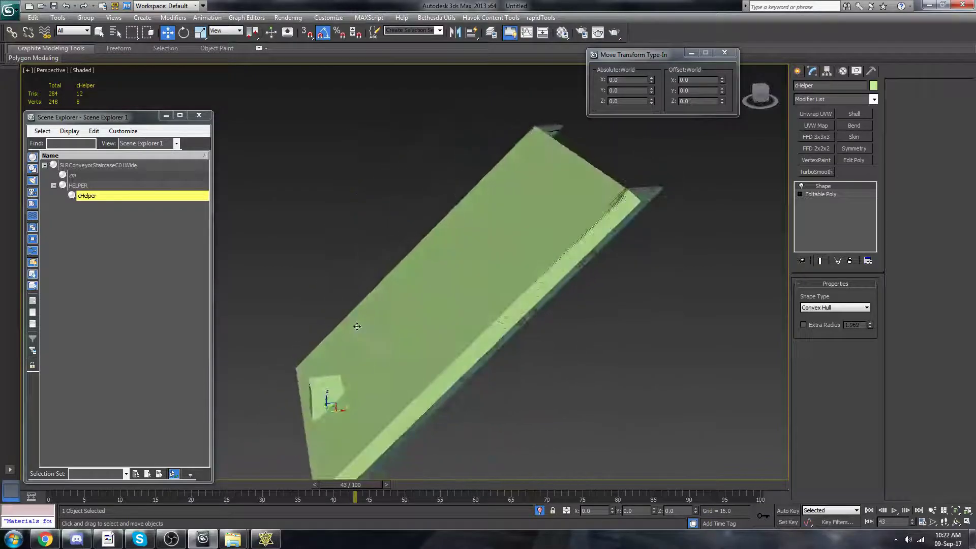
{"action": "middle_click_drag", "start_coordinate": [545, 253], "coordinate": [649, 295], "text": "alt"}
{"action": "middle_click_drag", "start_coordinate": [569, 329], "coordinate": [583, 340]}
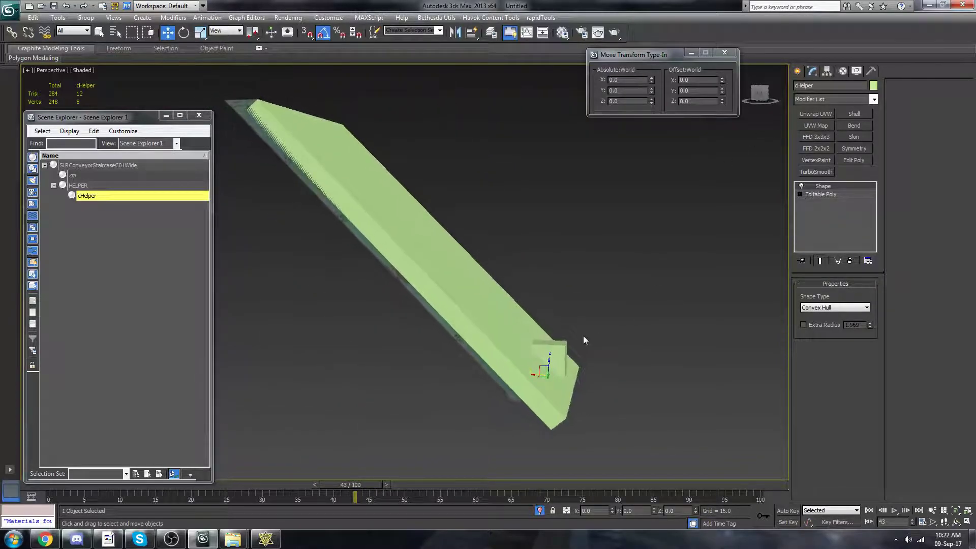
{"action": "middle_click_drag", "start_coordinate": [576, 385], "coordinate": [529, 350], "text": "alt"}
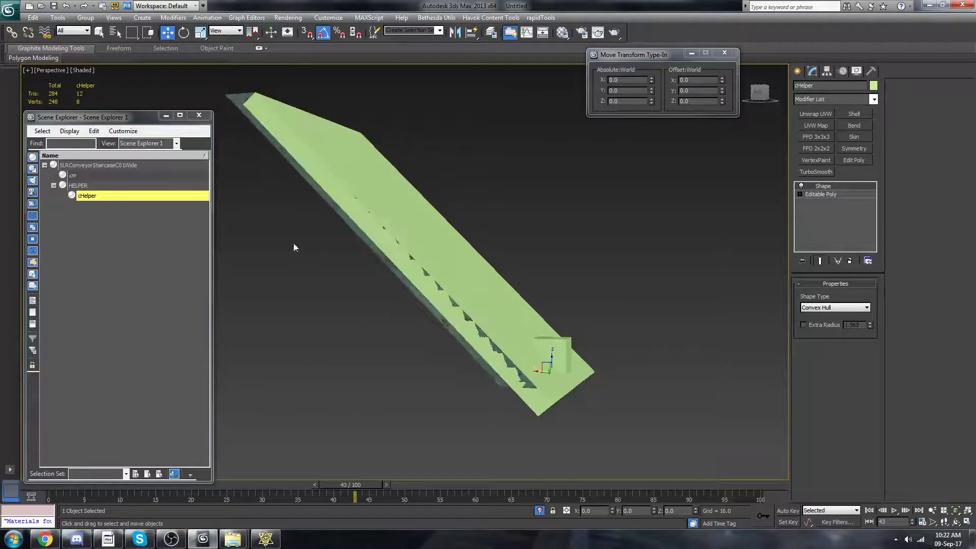
{"action": "mouse_move", "coordinate": [481, 311]}
{"action": "middle_mouse_down", "text": "alt"}
{"action": "mouse_move", "coordinate": [486, 337]}
{"action": "mouse_move", "coordinate": [410, 333]}
{"action": "mouse_move", "coordinate": [499, 364]}
{"action": "mouse_move", "coordinate": [483, 307]}
{"action": "middle_mouse_up", "text": "alt"}
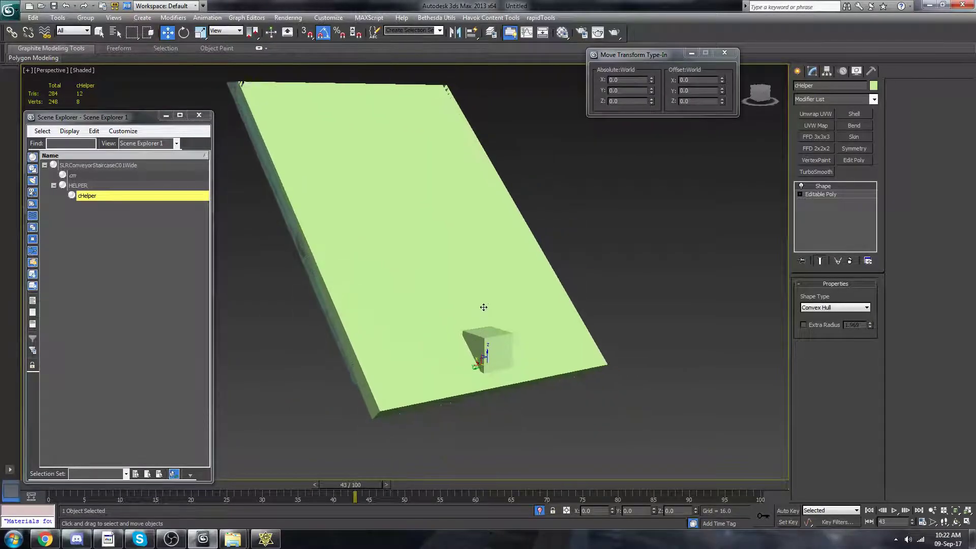
{"action": "middle_click_drag", "start_coordinate": [533, 253], "coordinate": [514, 294], "text": "alt"}
- Select HELPER and cHelper in wireframe, remove their Havok data, and return to the shaded display
{"action": "key", "text": "F3"}
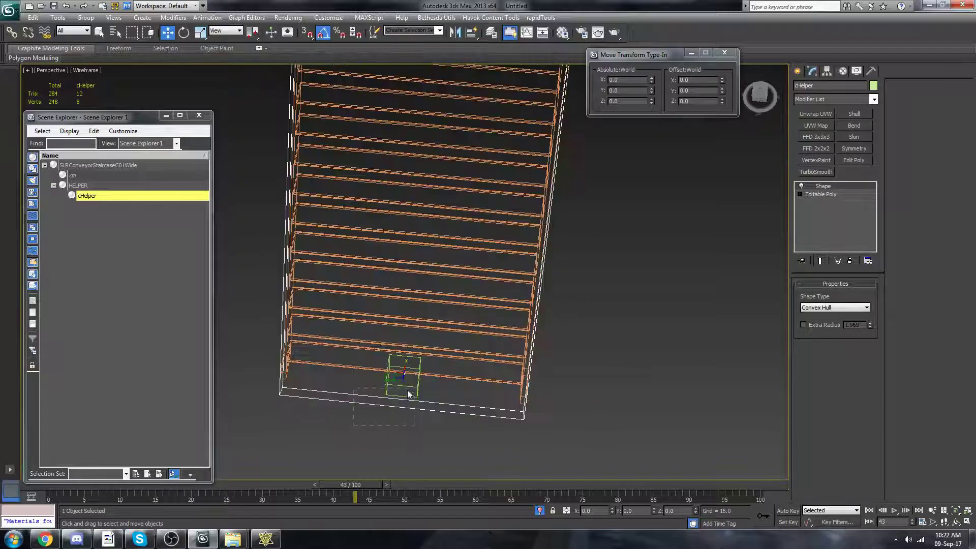
{"action": "left_click", "coordinate": [684, 239]}
{"action": "left_click", "coordinate": [410, 294]}
{"action": "left_click", "coordinate": [491, 17]}
{"action": "left_click", "coordinate": [499, 94]}
{"action": "middle_click_drag", "start_coordinate": [641, 300], "coordinate": [702, 278], "text": "alt"}
{"action": "left_click", "coordinate": [604, 410]}
{"action": "mouse_move", "coordinate": [550, 392]}
{"action": "middle_mouse_down", "text": "alt"}
{"action": "mouse_move", "coordinate": [542, 307]}
{"action": "mouse_move", "coordinate": [527, 299]}
{"action": "mouse_move", "coordinate": [508, 310]}
{"action": "mouse_move", "coordinate": [510, 325]}
{"action": "mouse_move", "coordinate": [445, 330]}
{"action": "middle_mouse_up", "text": "alt"}
{"action": "key", "text": "F3"}
- Select SLRConveyorStaircaseC01Wide, HELPER and cHelper in turn to check their modifiers and how they are parented
{"action": "left_click", "coordinate": [274, 155]}
{"action": "middle_click_drag", "start_coordinate": [448, 179], "coordinate": [505, 252]}
{"action": "middle_click_drag", "start_coordinate": [528, 329], "coordinate": [505, 313]}
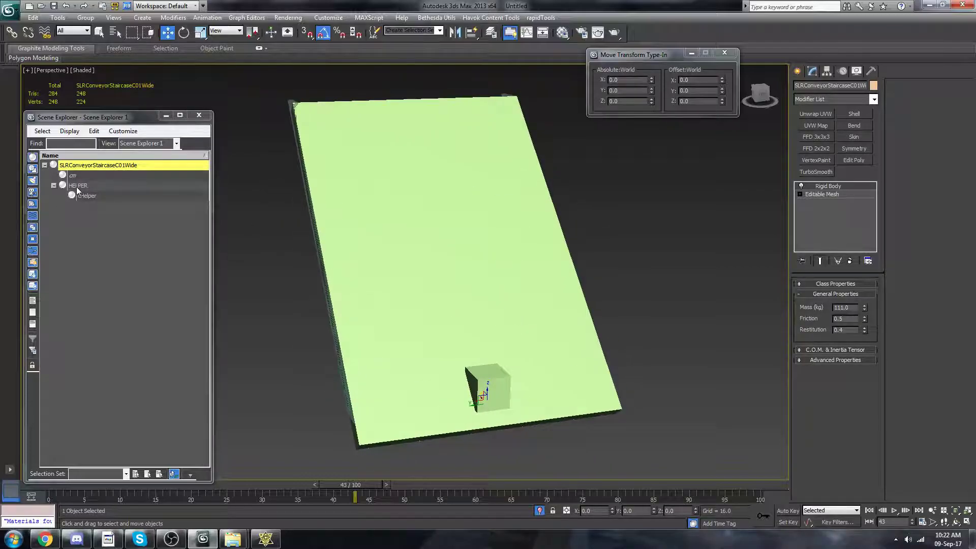
{"action": "left_click", "coordinate": [78, 186]}
{"action": "mouse_move", "coordinate": [534, 376]}
{"action": "middle_mouse_down", "text": "alt"}
{"action": "mouse_move", "coordinate": [523, 327]}
{"action": "mouse_move", "coordinate": [544, 384]}
{"action": "middle_mouse_up", "text": "alt"}
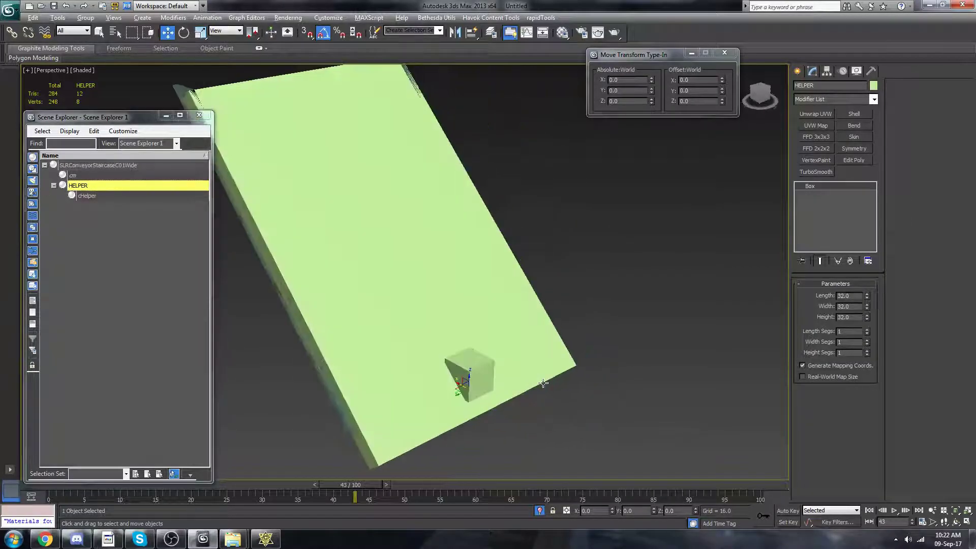
{"action": "middle_click_drag", "start_coordinate": [463, 367], "coordinate": [489, 368]}
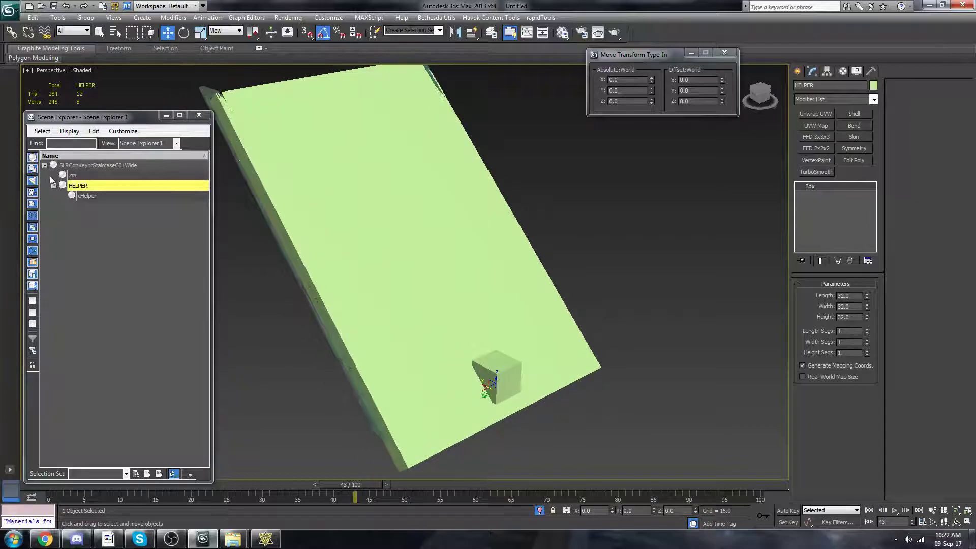
{"action": "middle_click_drag", "start_coordinate": [579, 361], "coordinate": [539, 356], "text": "alt"}
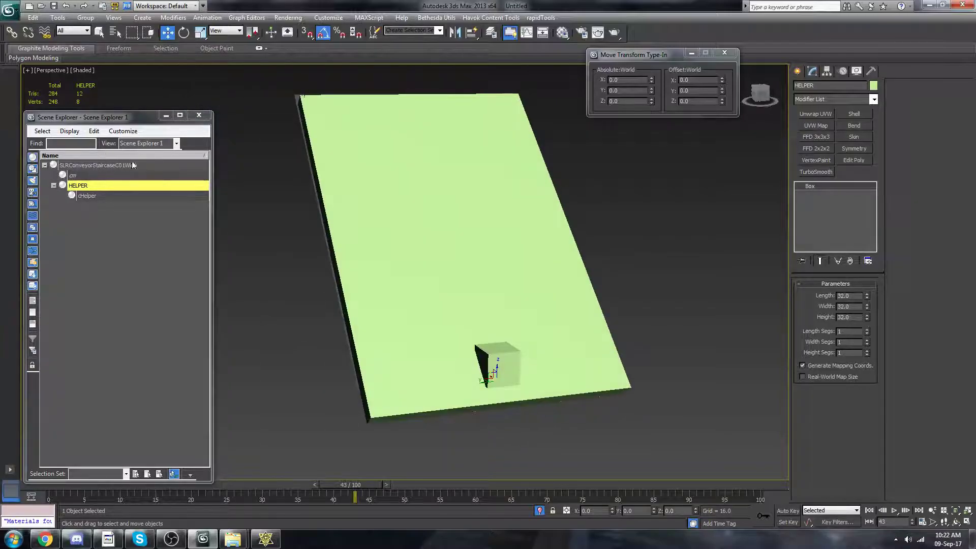
{"action": "left_click", "coordinate": [85, 197]}
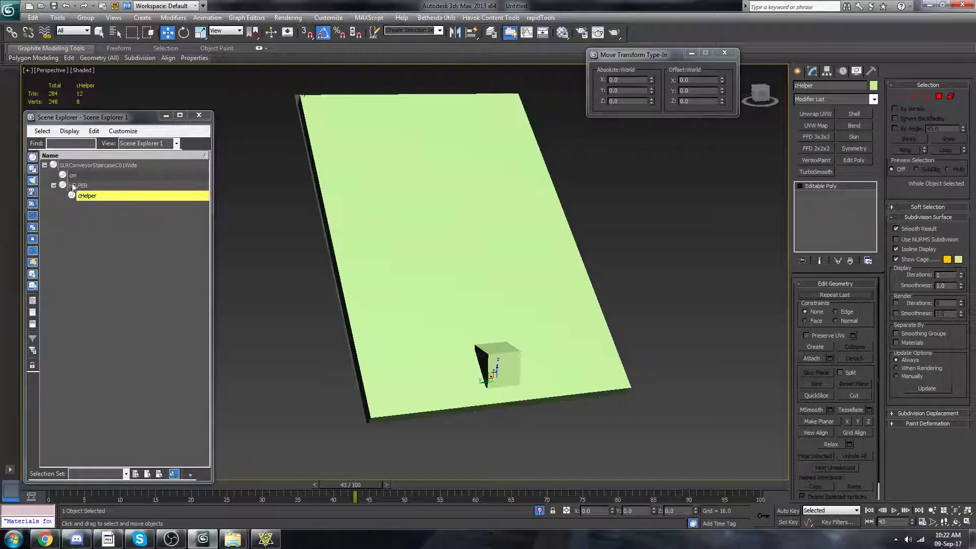
{"action": "left_click", "coordinate": [75, 186]}
{"action": "left_click", "coordinate": [88, 197]}
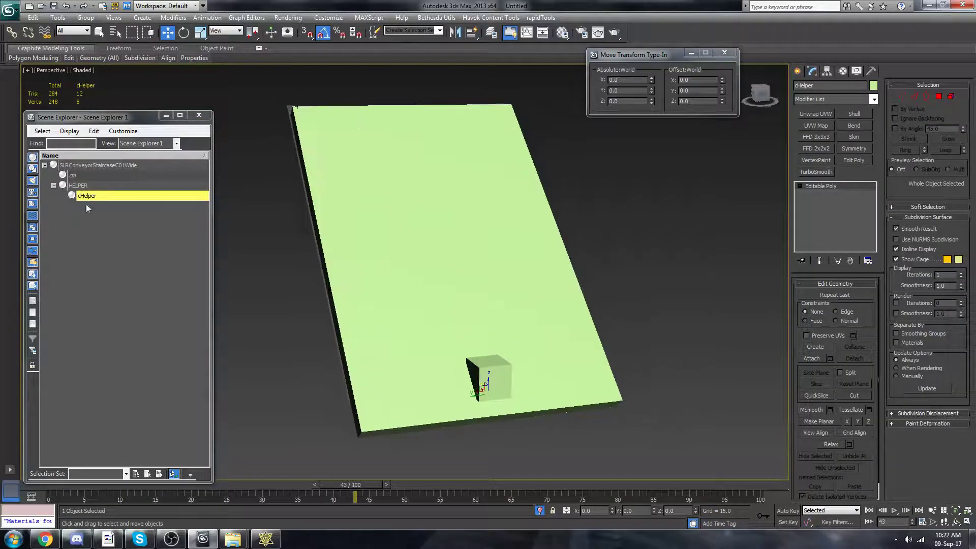
- Bring up the Reset XForm utility for the cHelper ramp and convert the ramp to an Editable Poly
{"action": "left_click", "coordinate": [871, 71]}
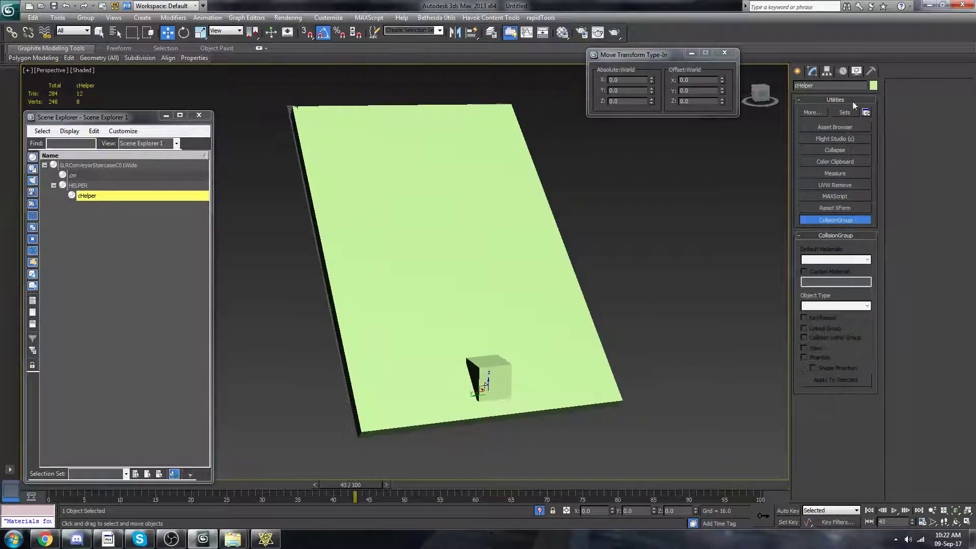
{"action": "left_click", "coordinate": [847, 209]}
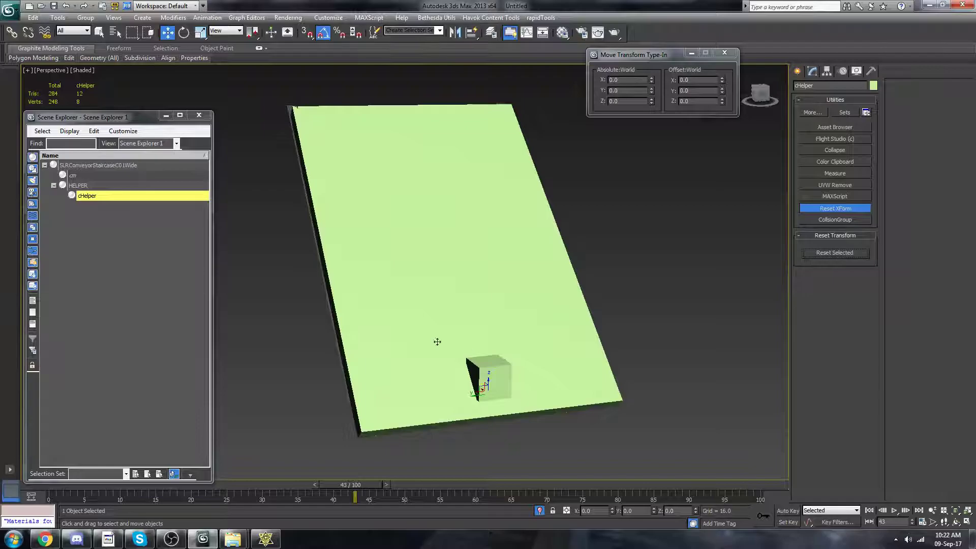
{"action": "right_click", "coordinate": [457, 312]}
{"action": "mouse_move", "coordinate": [513, 405]}
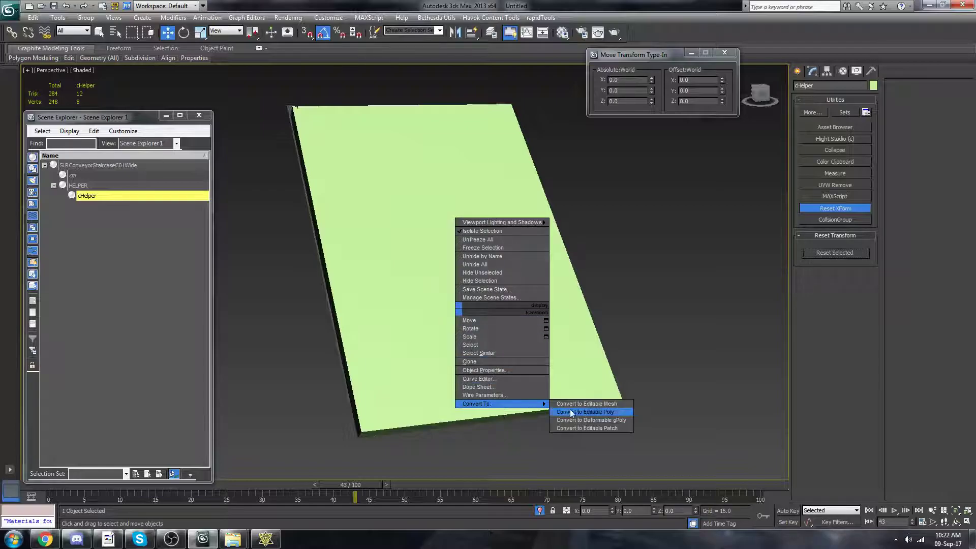
{"action": "left_click", "coordinate": [579, 411]}
{"action": "middle_click_drag", "start_coordinate": [591, 395], "coordinate": [0, 193], "text": "alt"}
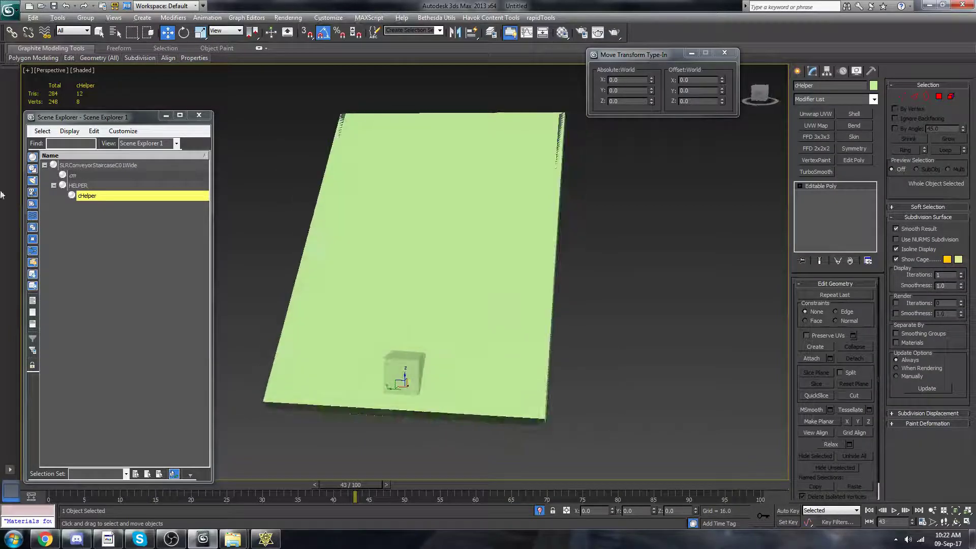
- Create a Havok rigid body from HELPER and cHelper together and set its mass to 11 kg
{"action": "left_click", "coordinate": [83, 187], "text": "ctrl"}
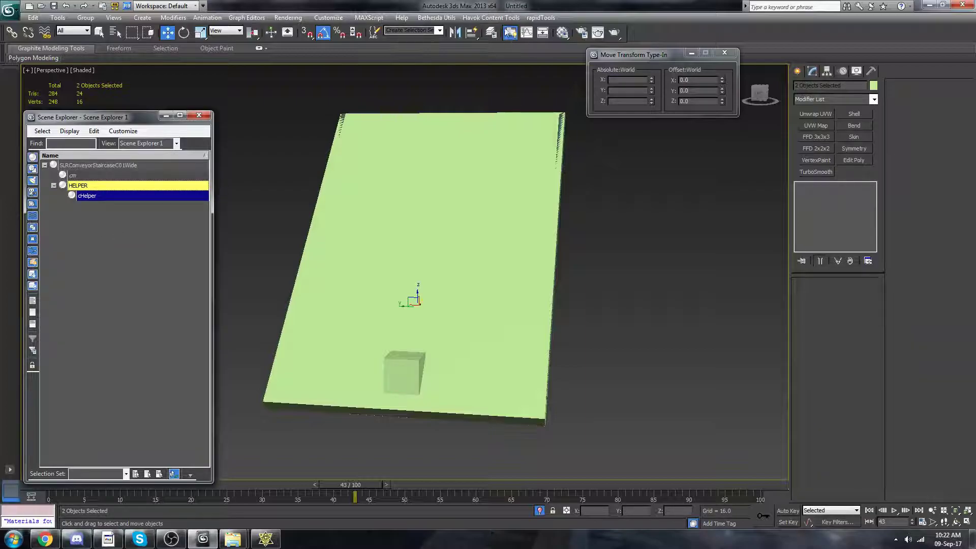
{"action": "left_click", "coordinate": [491, 18]}
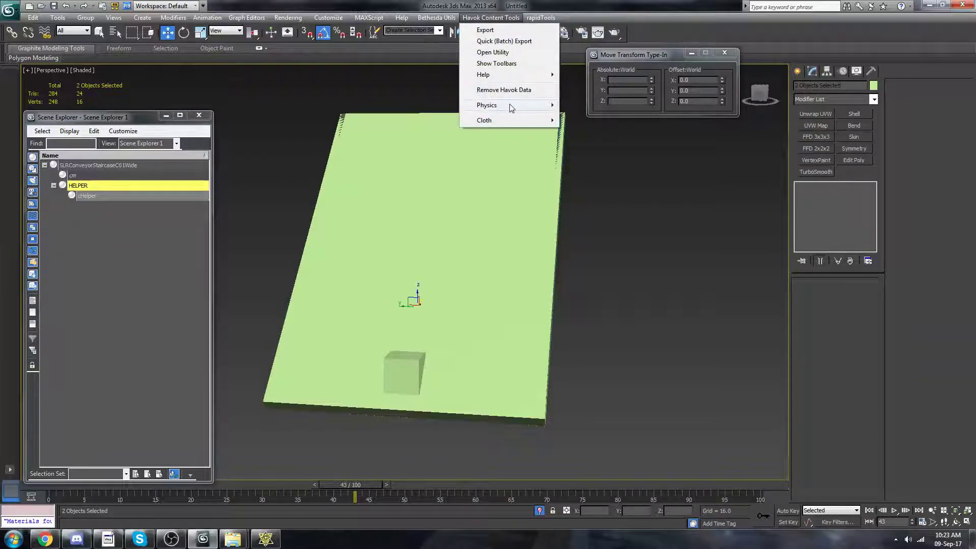
{"action": "mouse_move", "coordinate": [510, 108]}
{"action": "left_click", "coordinate": [650, 128]}
{"action": "double_click", "coordinate": [840, 308]}
{"action": "type", "text": "11"}
- Check cHelper's Convex Hull shape type and examine the ramp's slope from the side and front
{"action": "left_click", "coordinate": [123, 196]}
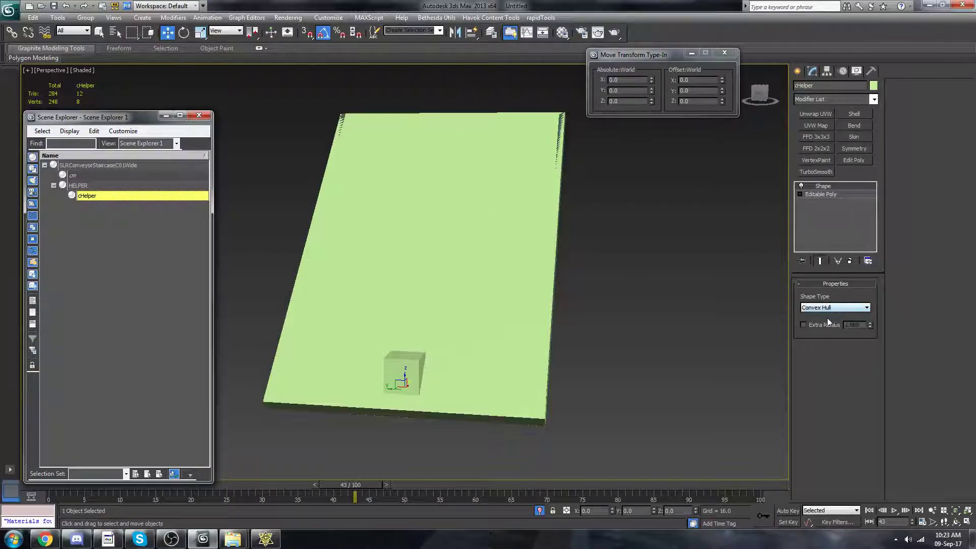
{"action": "middle_click_drag", "start_coordinate": [487, 281], "coordinate": [450, 272], "text": "alt"}
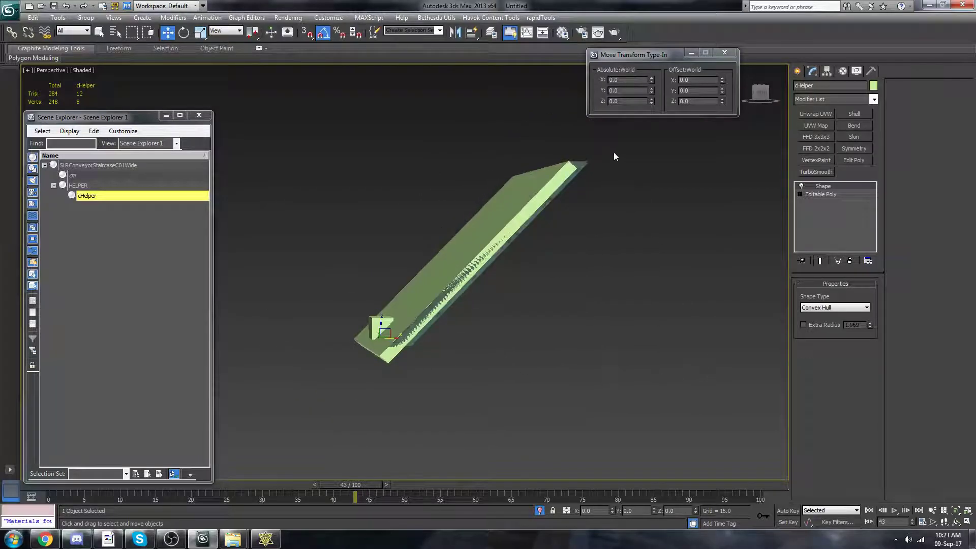
{"action": "middle_click_drag", "start_coordinate": [574, 360], "coordinate": [560, 360], "text": "alt"}
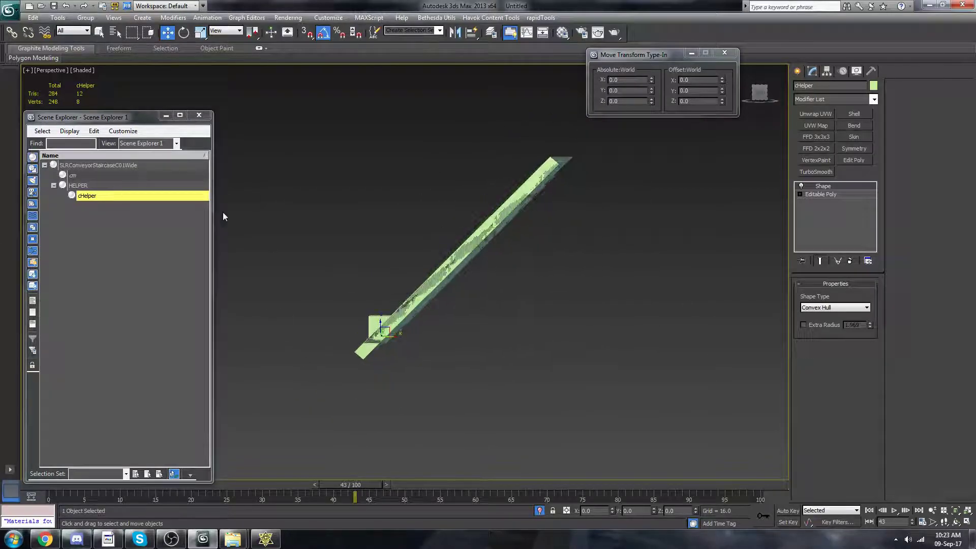
{"action": "middle_click_drag", "start_coordinate": [621, 201], "coordinate": [577, 287], "text": "alt"}
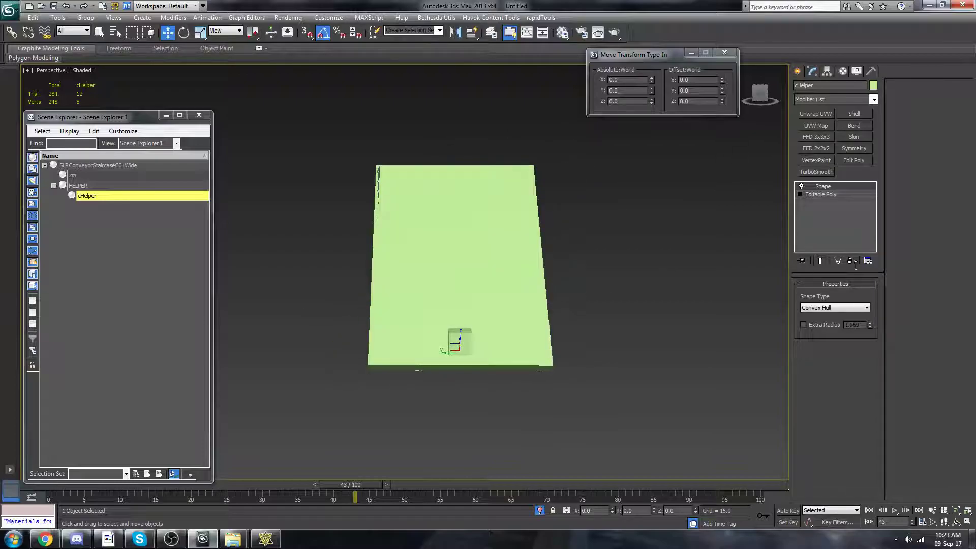
- Apply a CollisionGroup with NullMaterial and the Stair Helper object type to the cHelper ramp
{"action": "left_click", "coordinate": [873, 70]}
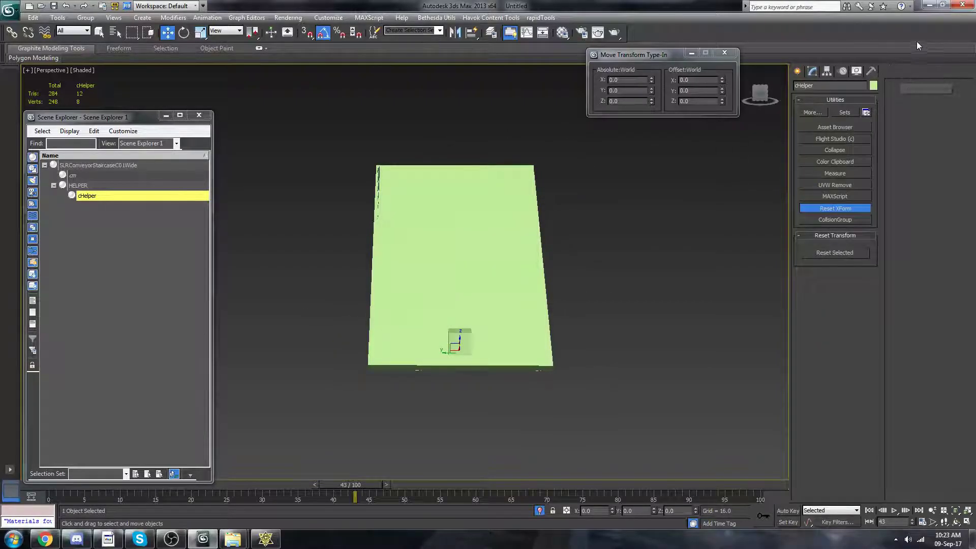
{"action": "left_click", "coordinate": [836, 220]}
{"action": "middle_click_drag", "start_coordinate": [516, 279], "coordinate": [618, 316]}
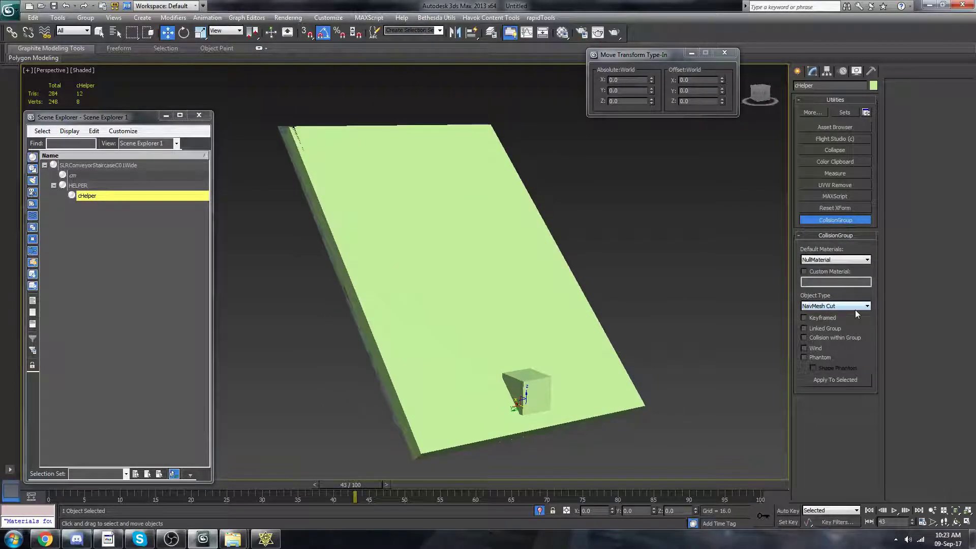
{"action": "left_click", "coordinate": [856, 309]}
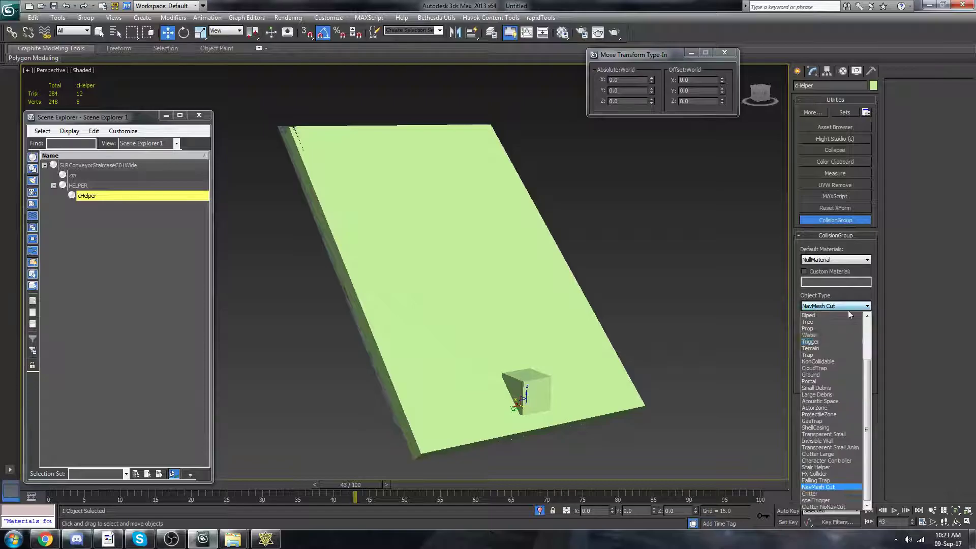
{"action": "left_click", "coordinate": [831, 468]}
{"action": "middle_click_drag", "start_coordinate": [596, 323], "coordinate": [624, 334]}
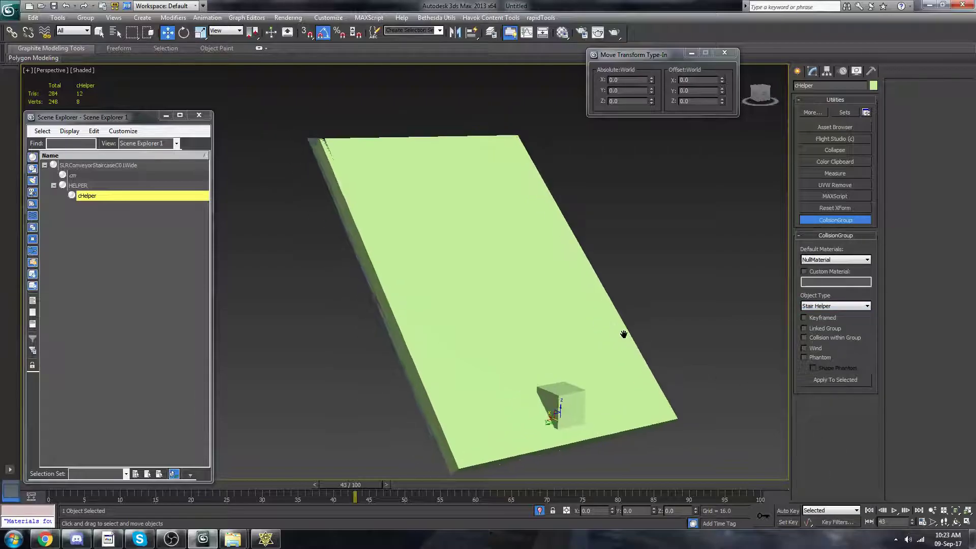
{"action": "left_click", "coordinate": [847, 380]}
{"action": "middle_click_drag", "start_coordinate": [613, 384], "coordinate": [599, 381], "text": "alt"}
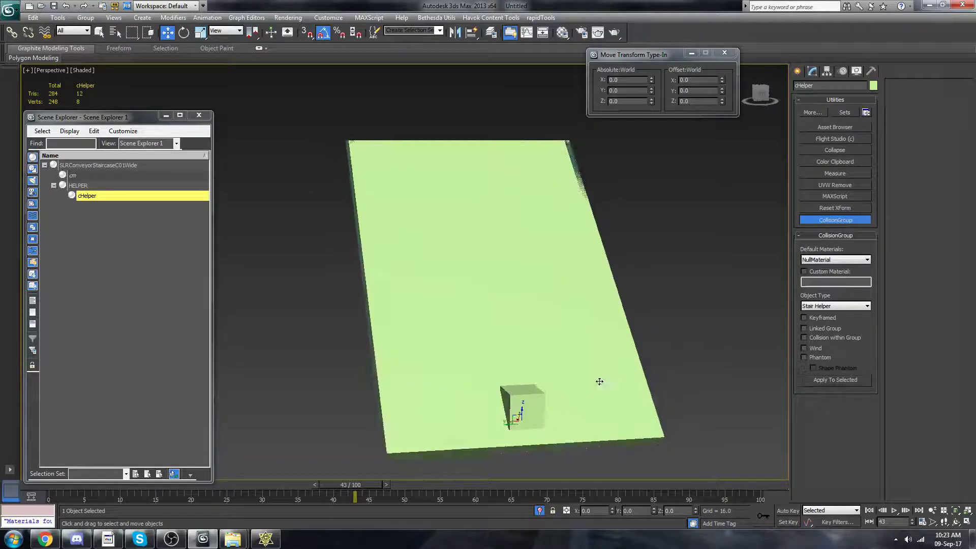
- Export only SLRConveyorStaircaseC01Wide to the Meshes folder as teststair.nif using the PE Static Art export script
{"action": "left_click", "coordinate": [100, 167]}
{"action": "middle_click_drag", "start_coordinate": [488, 268], "coordinate": [501, 289], "text": "alt"}
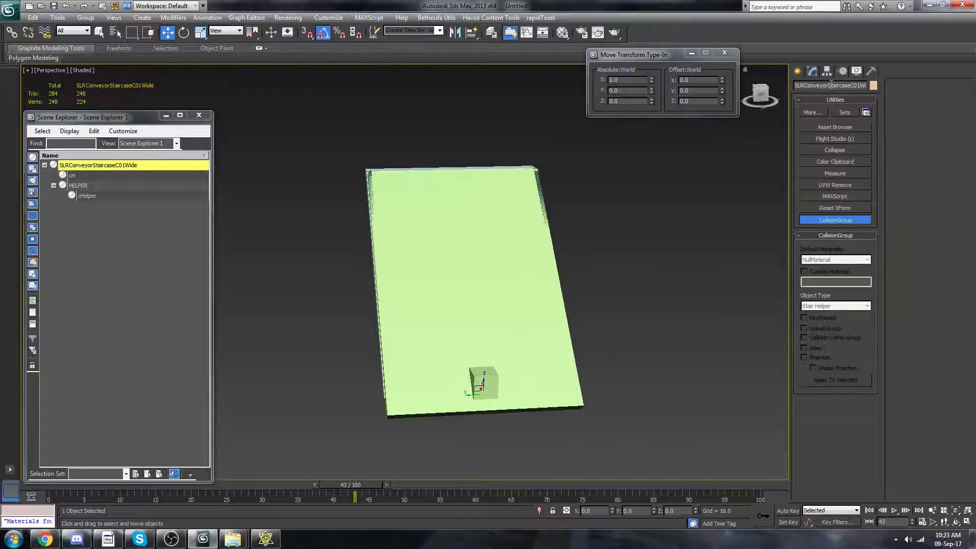
{"action": "left_click", "coordinate": [8, 5]}
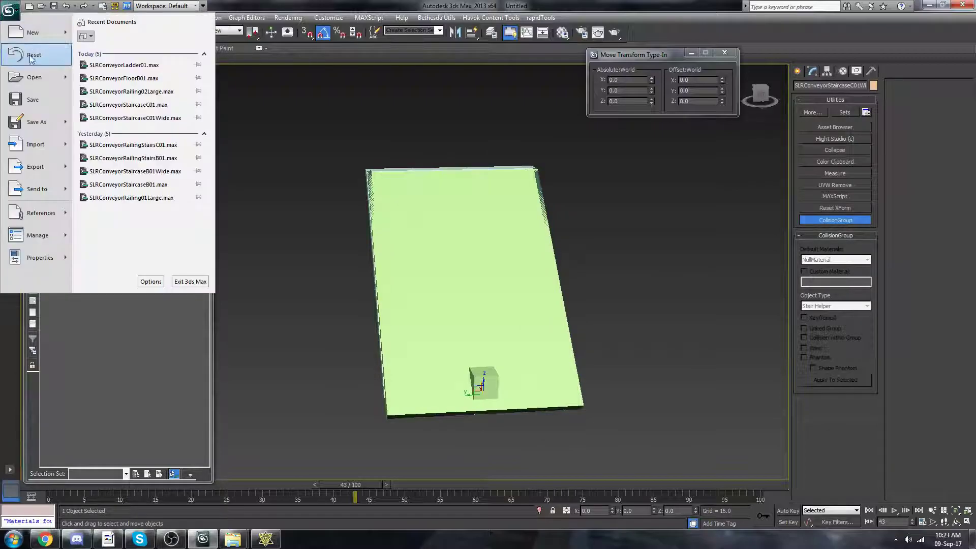
{"action": "mouse_move", "coordinate": [32, 166]}
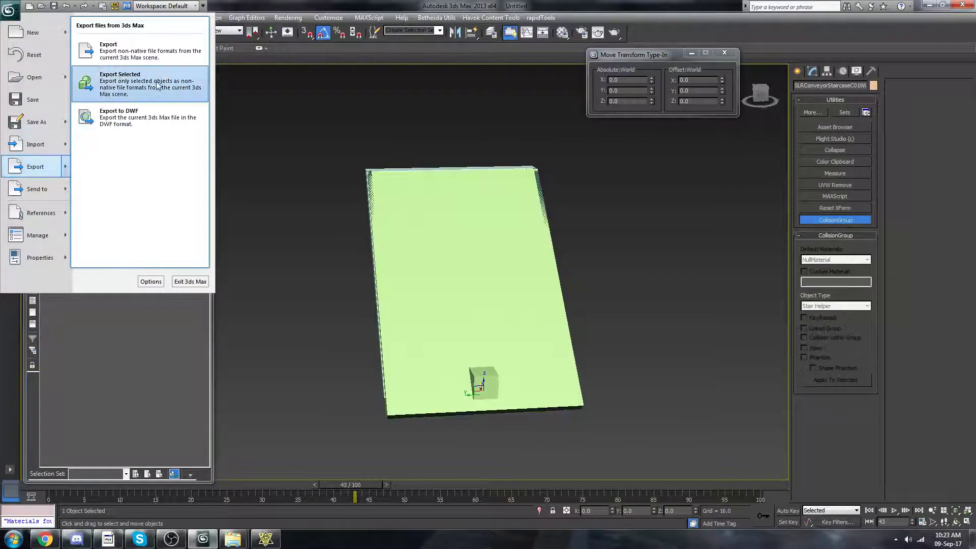
{"action": "left_click", "coordinate": [122, 81]}
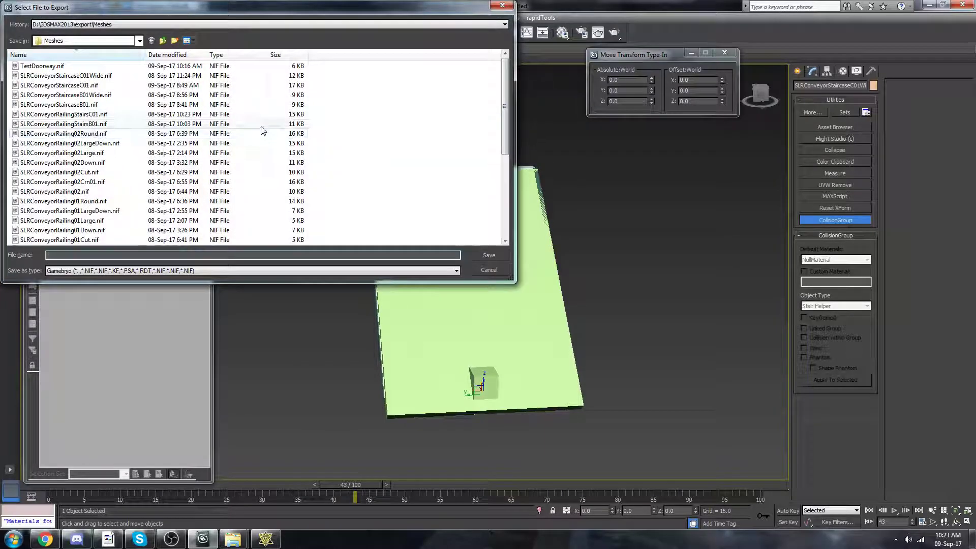
{"action": "type", "text": "teststair"}
{"action": "key", "text": "Return"}
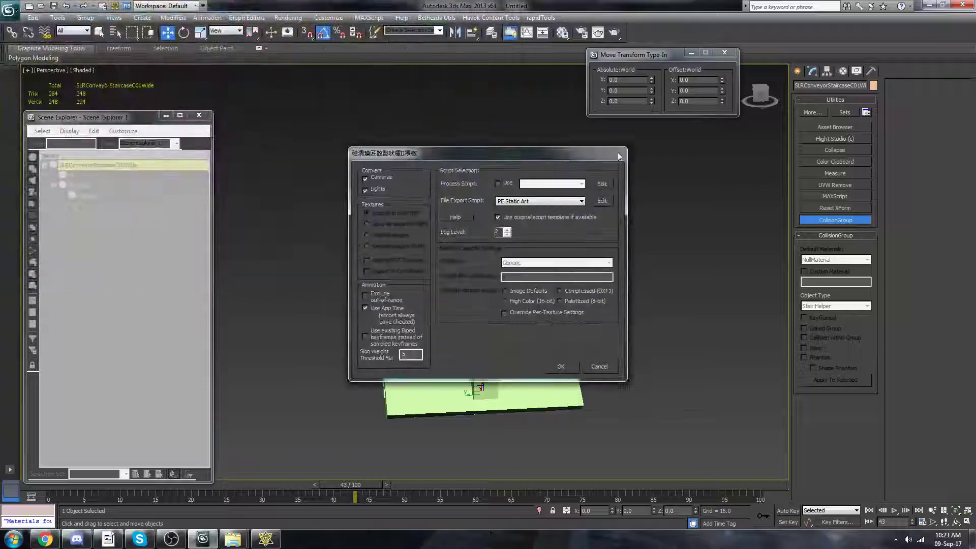
{"action": "left_click", "coordinate": [564, 365]}
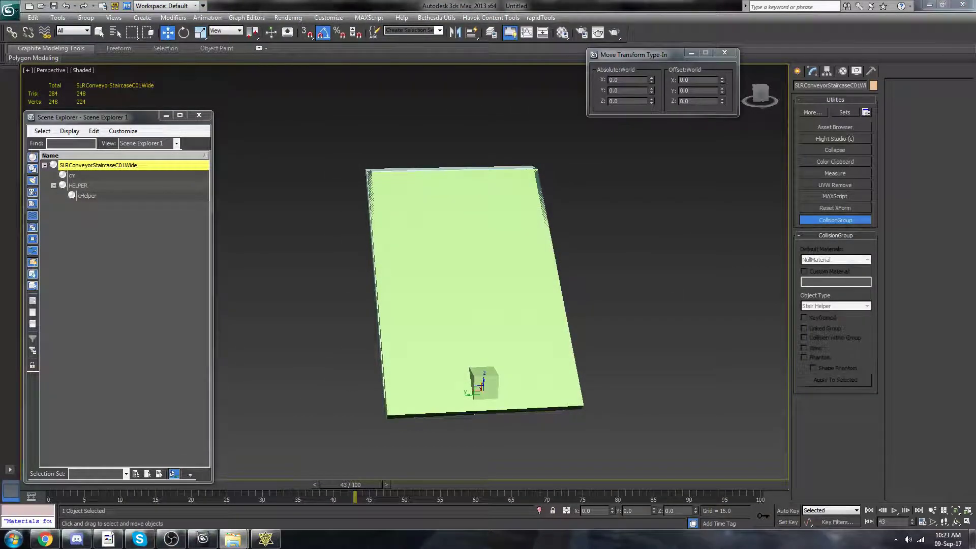
- Open the exported teststair.nif from the Meshes folder in NifSkope and examine the staircase up close at an angle
{"action": "left_click", "coordinate": [234, 539]}
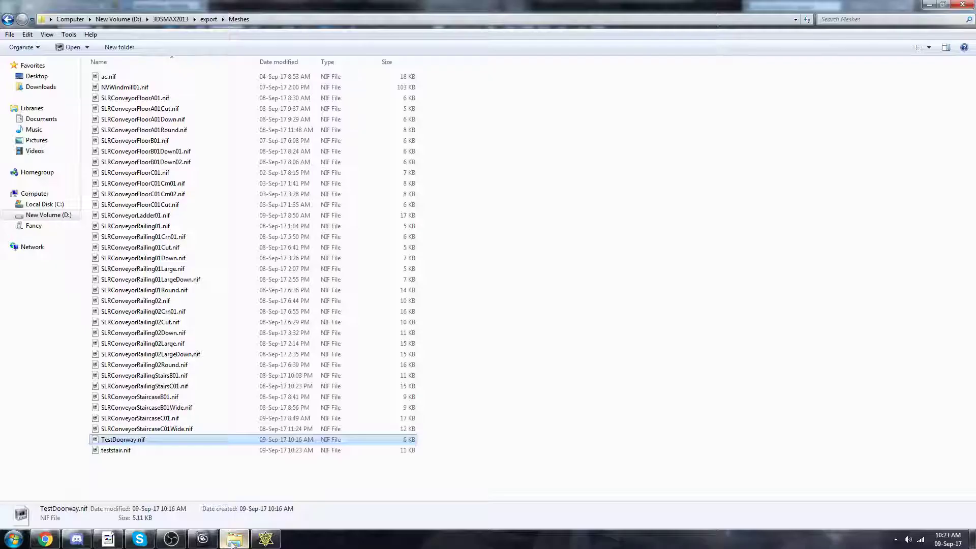
{"action": "double_click", "coordinate": [124, 450]}
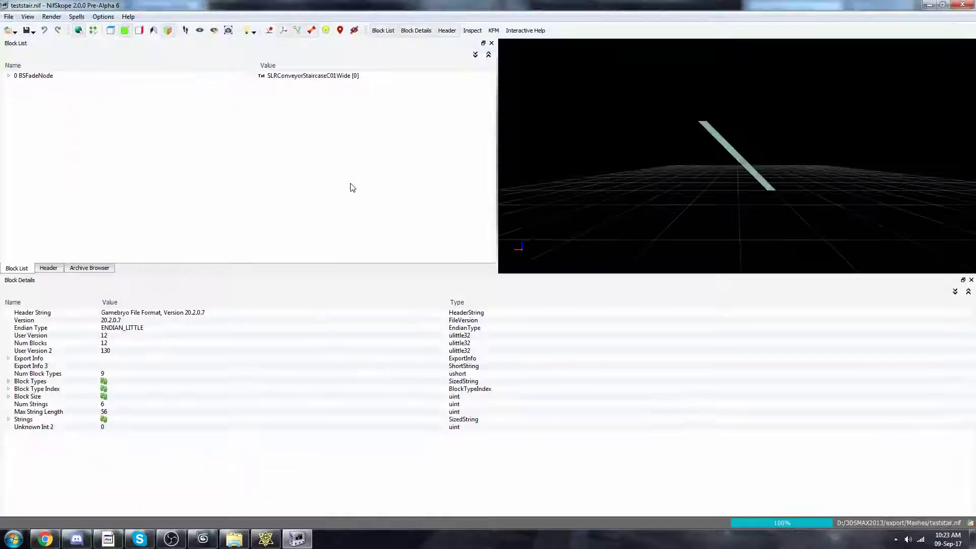
{"action": "scroll", "coordinate": [740, 184], "scroll_direction": "up", "scroll_amount": 6}
{"action": "left_click_drag", "start_coordinate": [741, 184], "coordinate": [714, 195]}
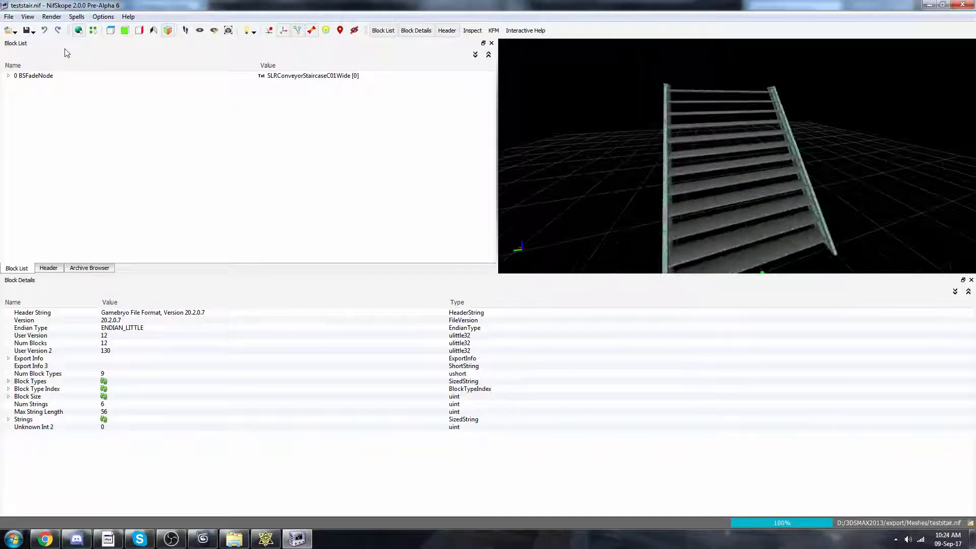
- Display the collision shapes in the viewport and examine them around the staircase from several angles
{"action": "left_click", "coordinate": [271, 33]}
{"action": "mouse_move", "coordinate": [802, 152]}
{"action": "left_mouse_down"}
{"action": "mouse_move", "coordinate": [701, 171]}
{"action": "mouse_move", "coordinate": [811, 140]}
{"action": "left_mouse_up"}
{"action": "left_click_drag", "start_coordinate": [792, 185], "coordinate": [619, 241]}
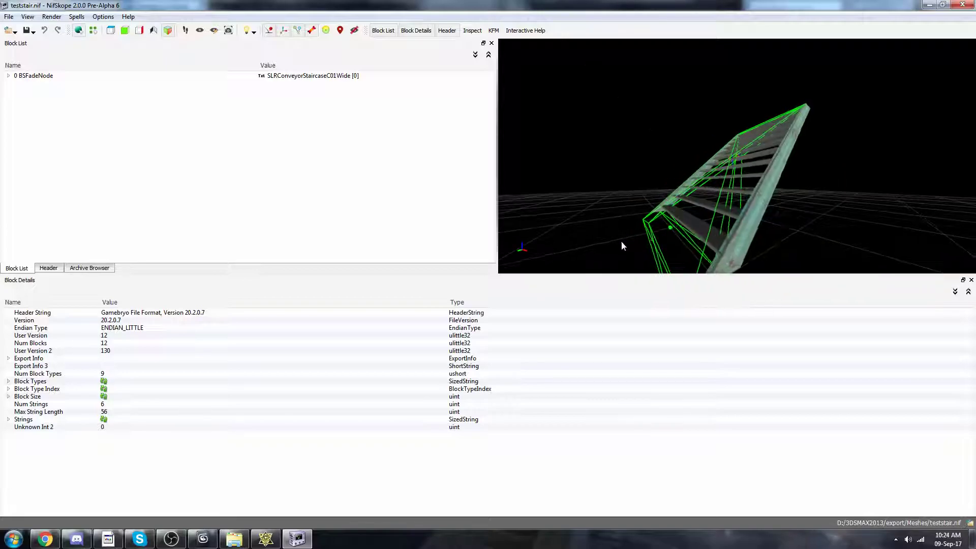
{"action": "left_click_drag", "start_coordinate": [806, 163], "coordinate": [3, 57]}
- Expand the BSFadeNode block, inspect the HELPER NiNode and its details, and examine the helper collision from the side and front
{"action": "left_click", "coordinate": [8, 76]}
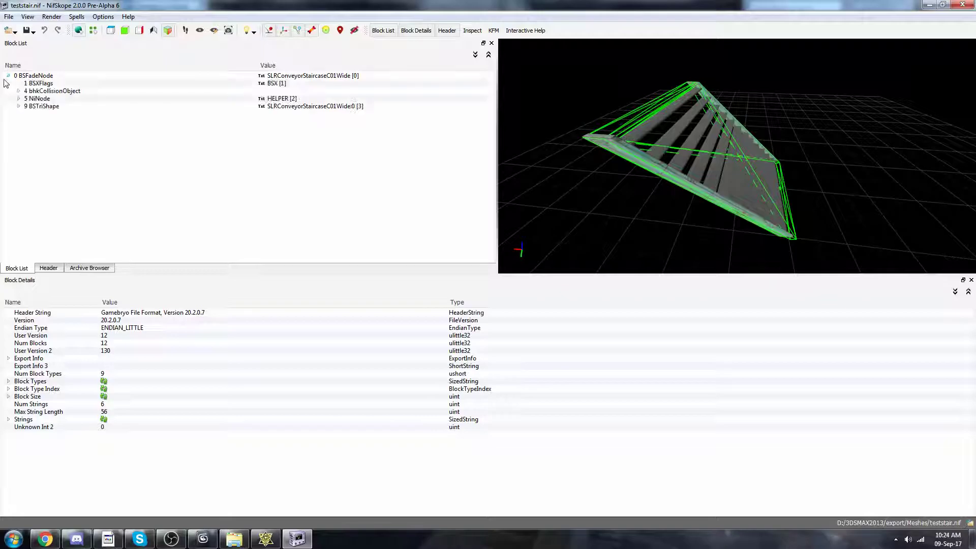
{"action": "left_click", "coordinate": [18, 98]}
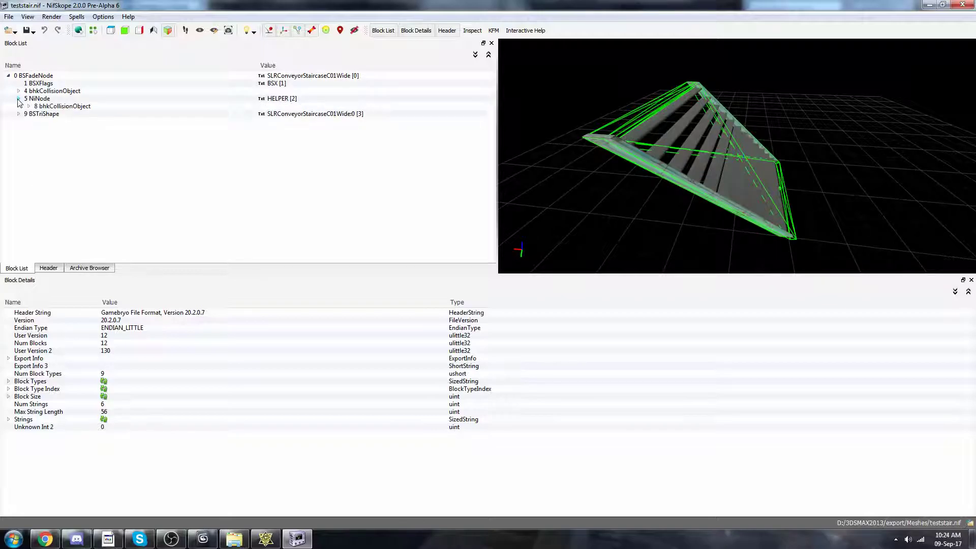
{"action": "left_click", "coordinate": [51, 99]}
{"action": "mouse_move", "coordinate": [777, 183]}
{"action": "left_mouse_down"}
{"action": "mouse_move", "coordinate": [621, 153]}
{"action": "mouse_move", "coordinate": [510, 154]}
{"action": "mouse_move", "coordinate": [531, 171]}
{"action": "mouse_move", "coordinate": [826, 176]}
{"action": "mouse_move", "coordinate": [797, 187]}
{"action": "left_mouse_up"}
{"action": "left_click_drag", "start_coordinate": [742, 179], "coordinate": [628, 155]}
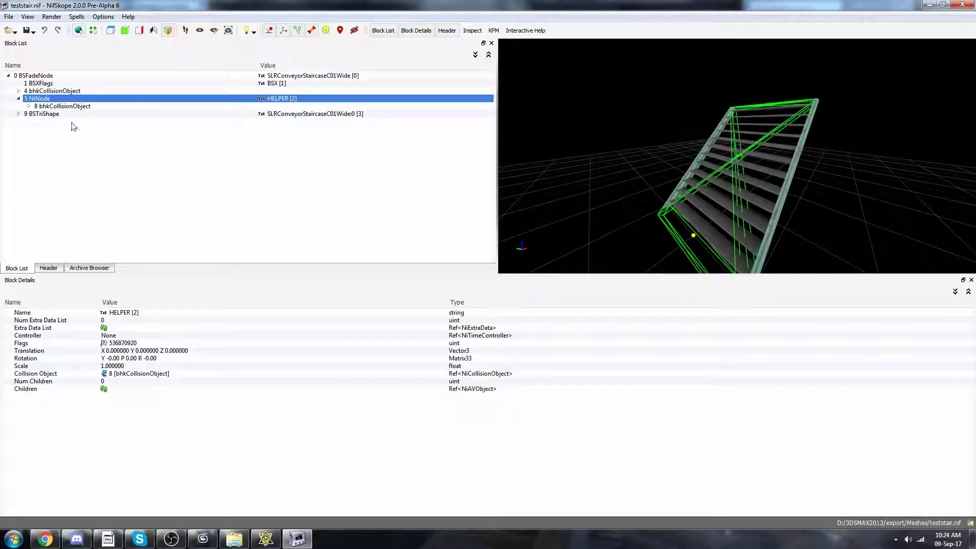
{"action": "left_click_drag", "start_coordinate": [751, 177], "coordinate": [865, 205]}
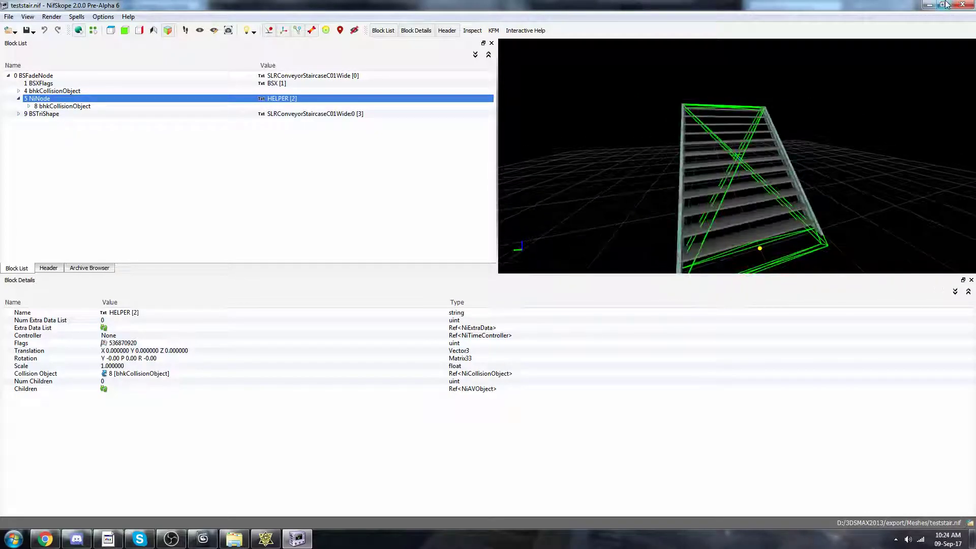
- Close the staircase file, switch to Elric and convert teststair.nif from the Meshes folder
{"action": "left_click", "coordinate": [962, 4]}
{"action": "left_click", "coordinate": [266, 539]}
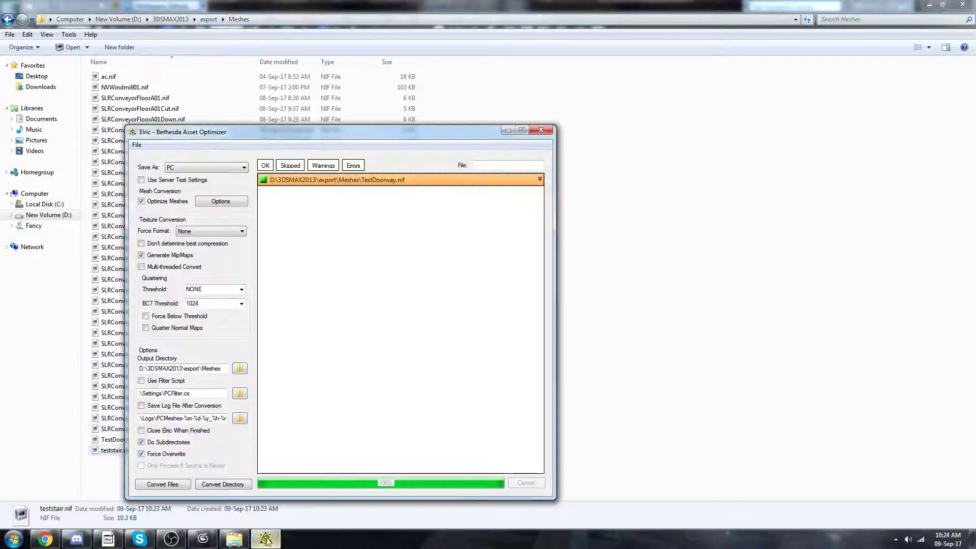
{"action": "left_click", "coordinate": [147, 484]}
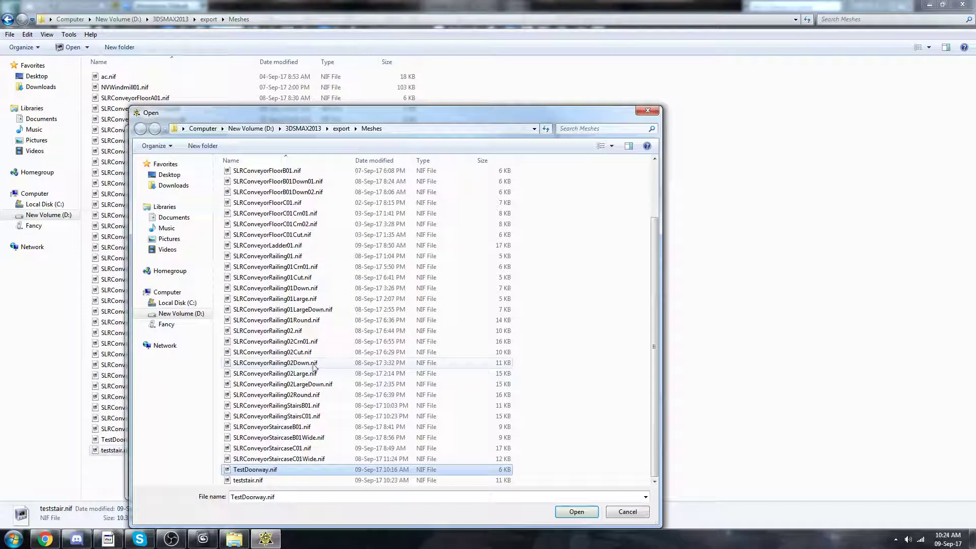
{"action": "double_click", "coordinate": [252, 479]}
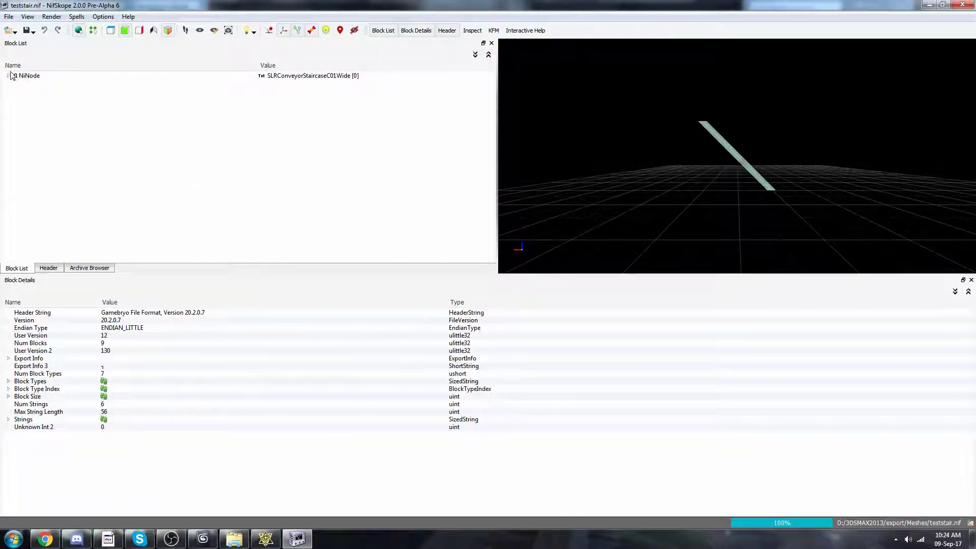
- In NifSkope, expand the converted teststair.nif's root and HELPER nodes and inspect the helper's bhkNPCollisionObject
{"action": "left_click", "coordinate": [9, 76]}
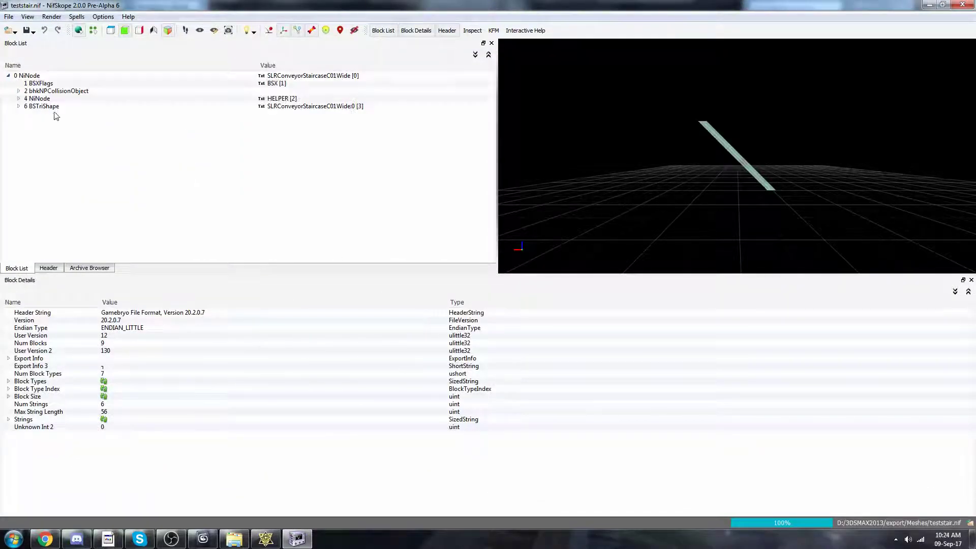
{"action": "left_click", "coordinate": [18, 98]}
{"action": "left_click", "coordinate": [66, 107]}
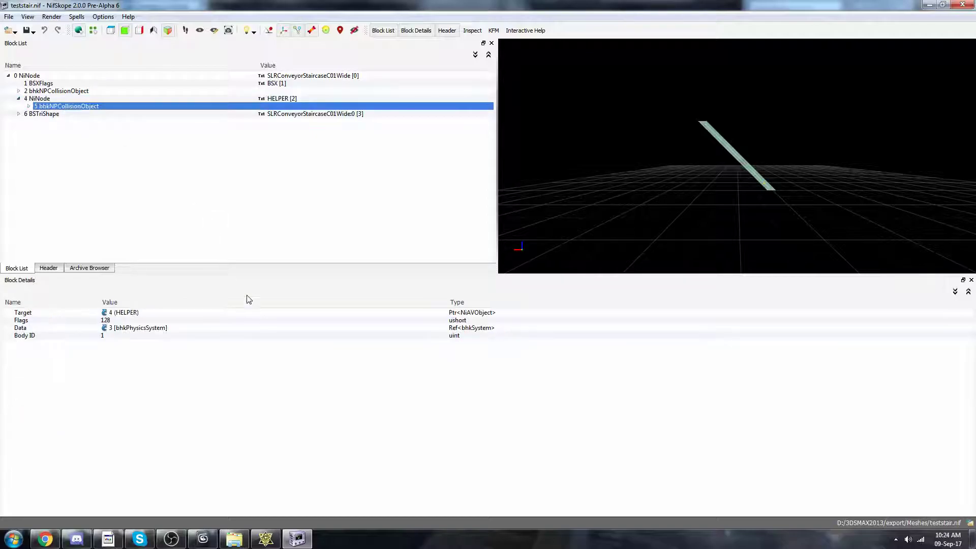
- Remove the Dynamic (64) flag from the BSXFlags block's Integer Data, keeping Havok and Complex enabled
{"action": "left_click", "coordinate": [57, 84]}
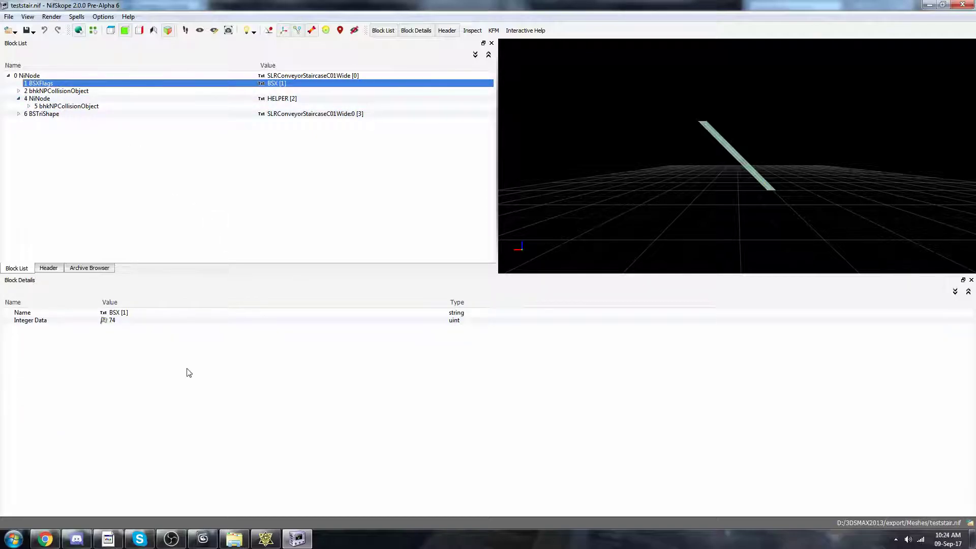
{"action": "left_click", "coordinate": [105, 320]}
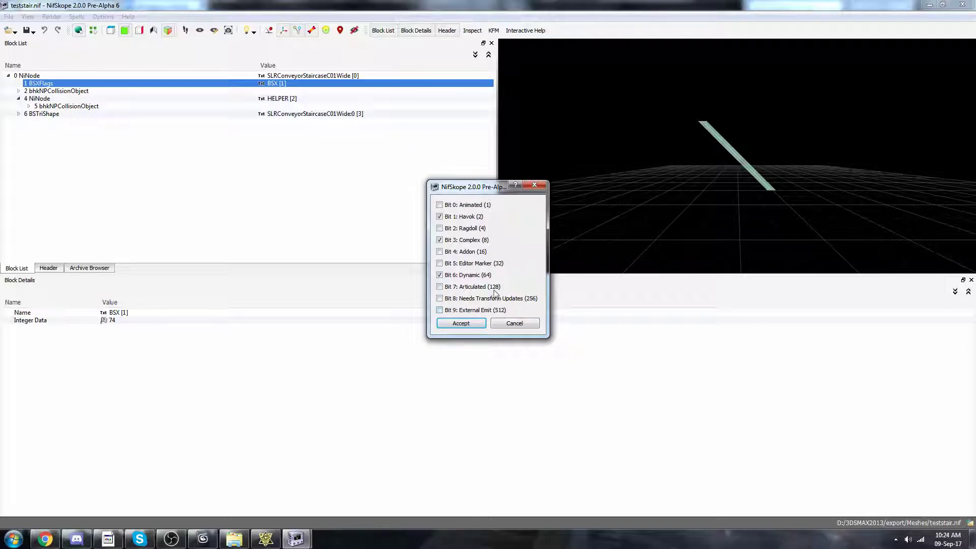
{"action": "left_click", "coordinate": [461, 323]}
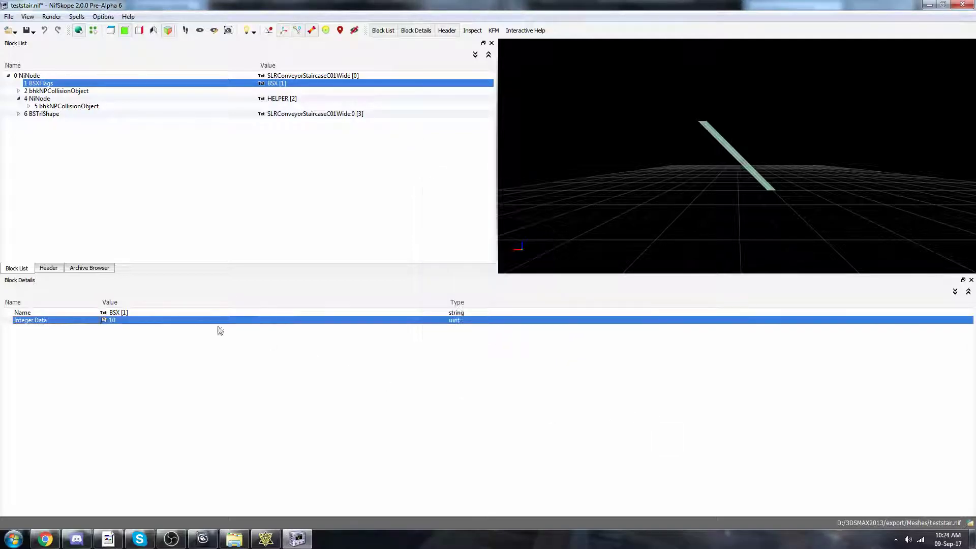
- Examine the converted staircase at an angle and close teststair.nif
{"action": "left_click_drag", "start_coordinate": [769, 192], "coordinate": [919, 105]}
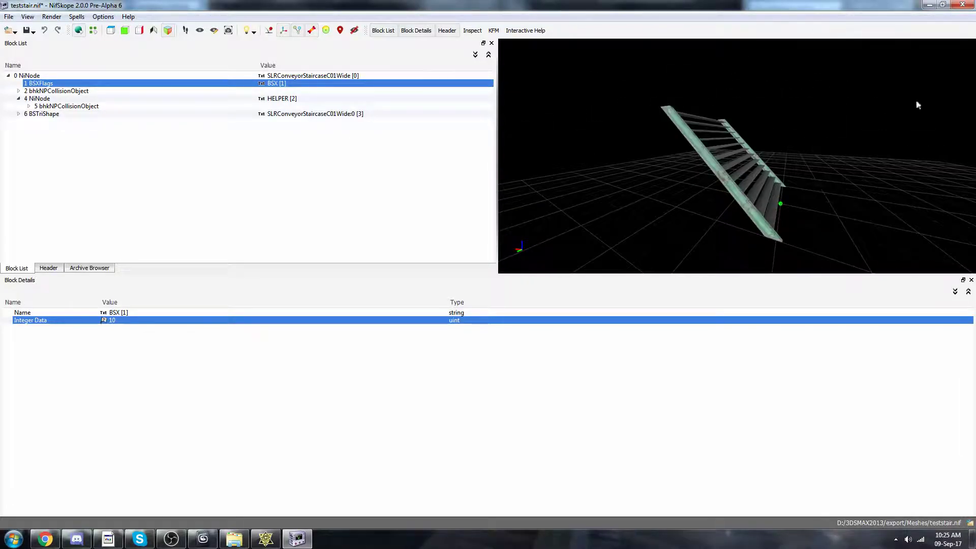
{"action": "left_click", "coordinate": [961, 5]}
{"action": "left_click", "coordinate": [177, 537]}
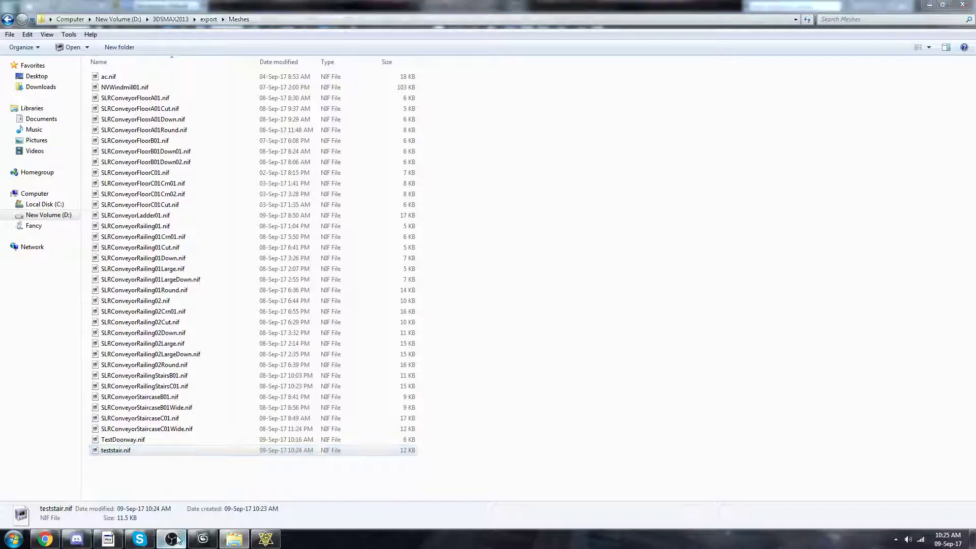